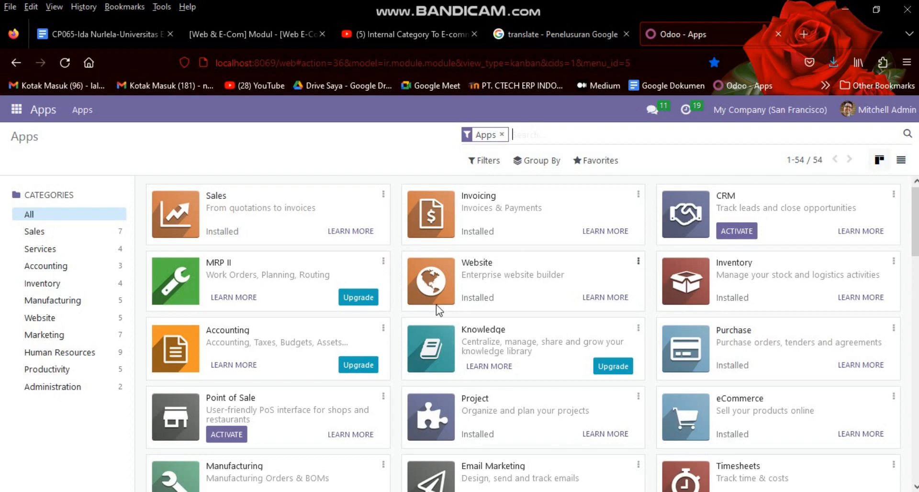
Step: Go to Website > eCommerce > Products (26 published items) and start a new product
left_click_drag(495, 297, 467, 297)
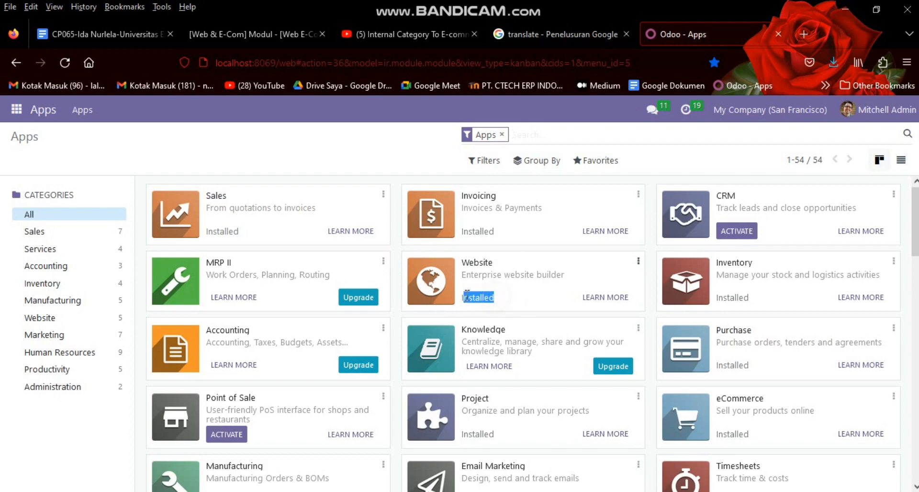
left_click(320, 152)
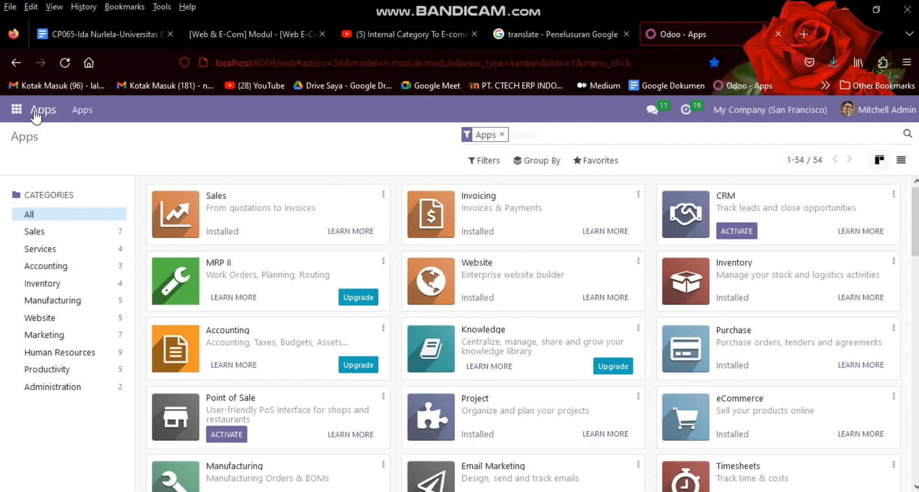
left_click(17, 110)
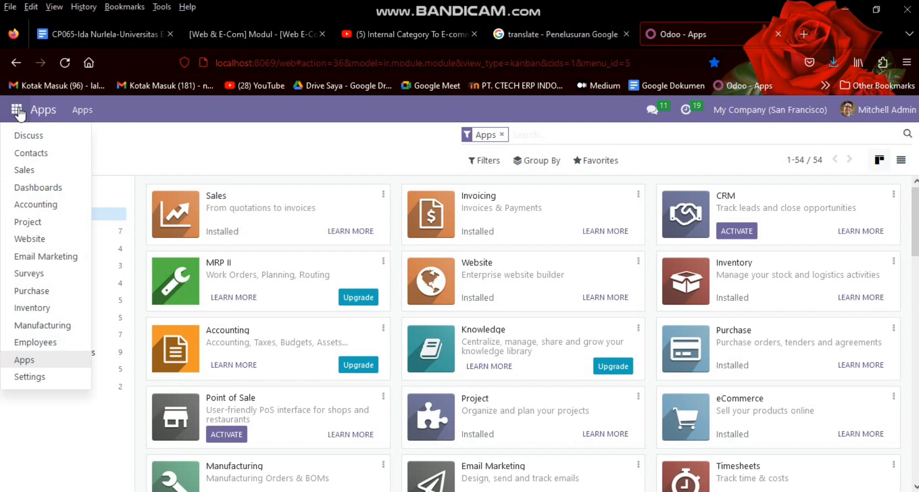
left_click(45, 240)
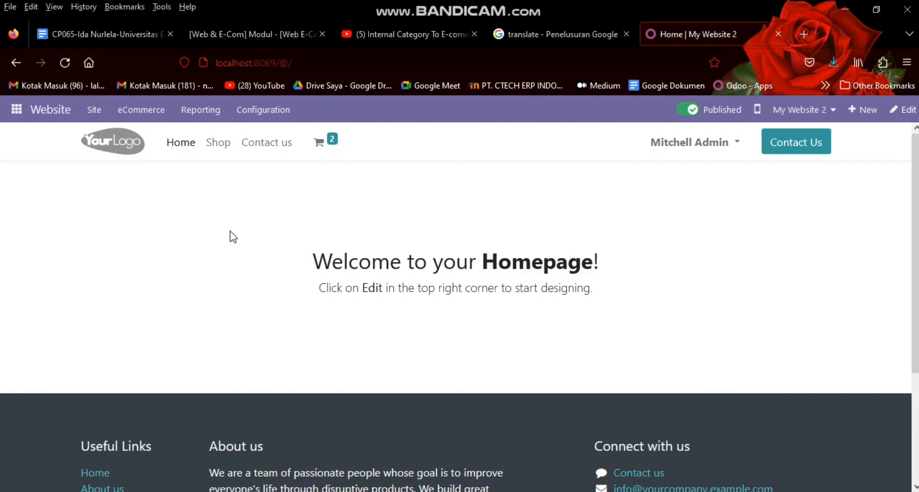
left_click(126, 121)
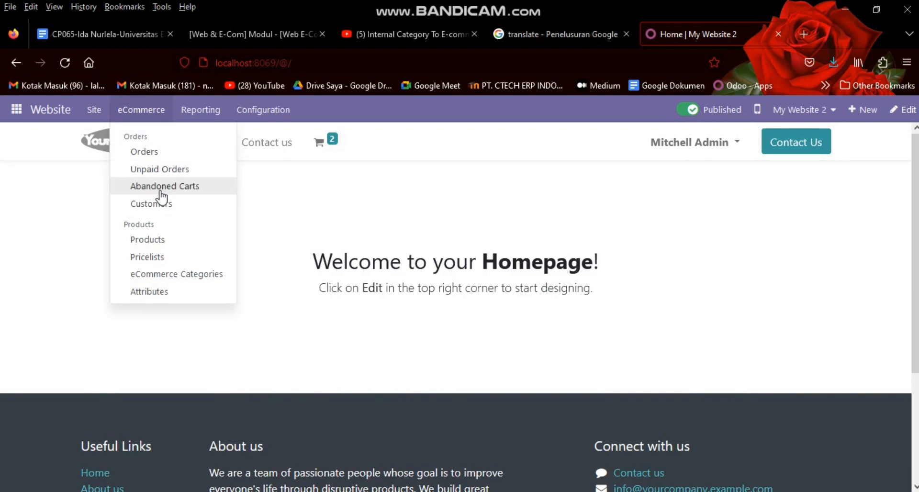
left_click(159, 239)
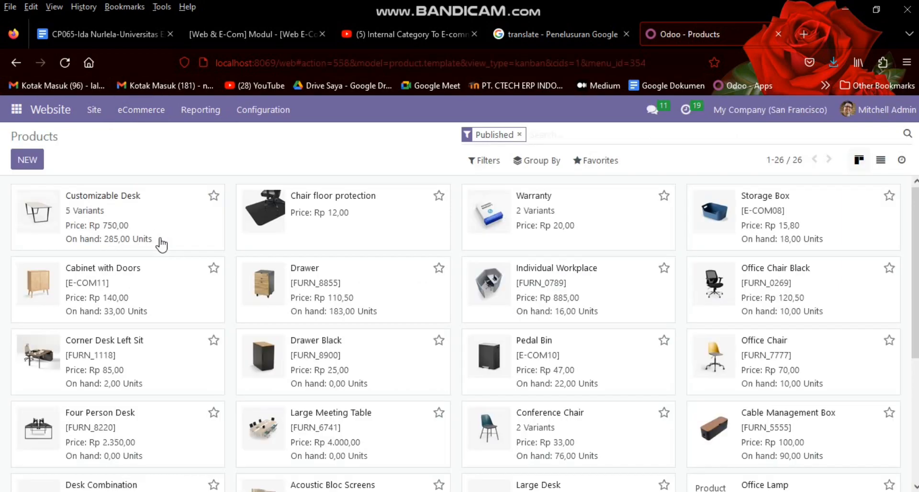
left_click(29, 159)
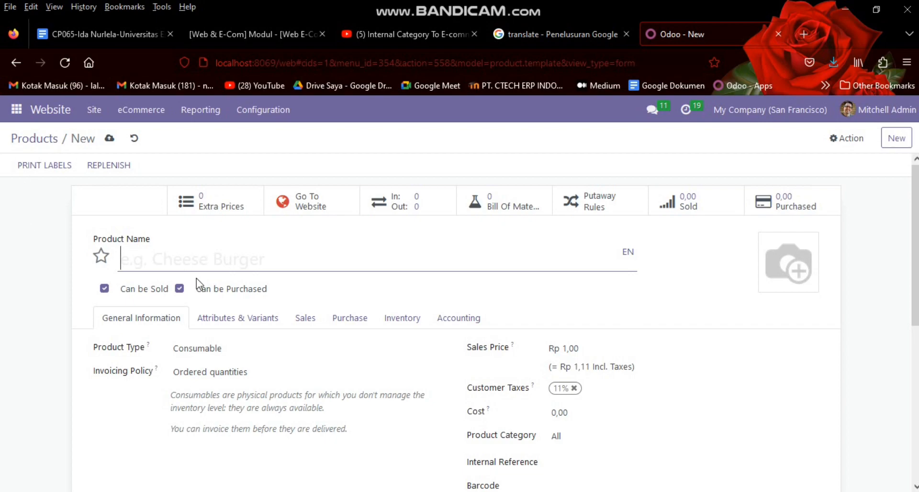
Step: Enter 'Komputer Samsung880z' as the product name, correcting typos along the way
type("K")
key("BackSpace")
type("Komputer")
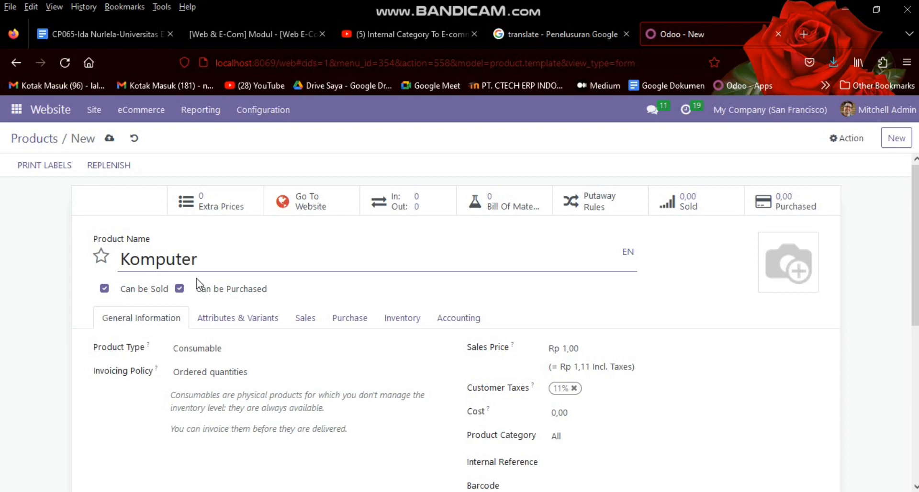
type(" Samsung")
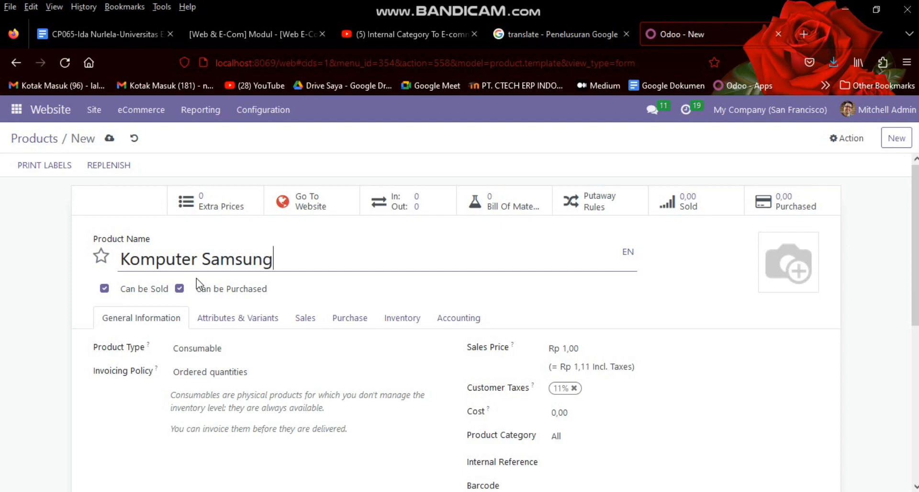
type("880z")
left_click(214, 351)
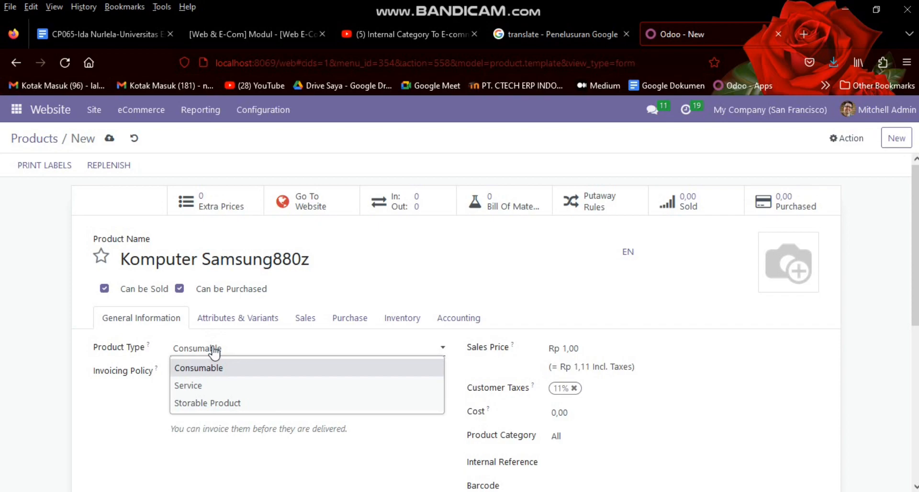
key("Down")
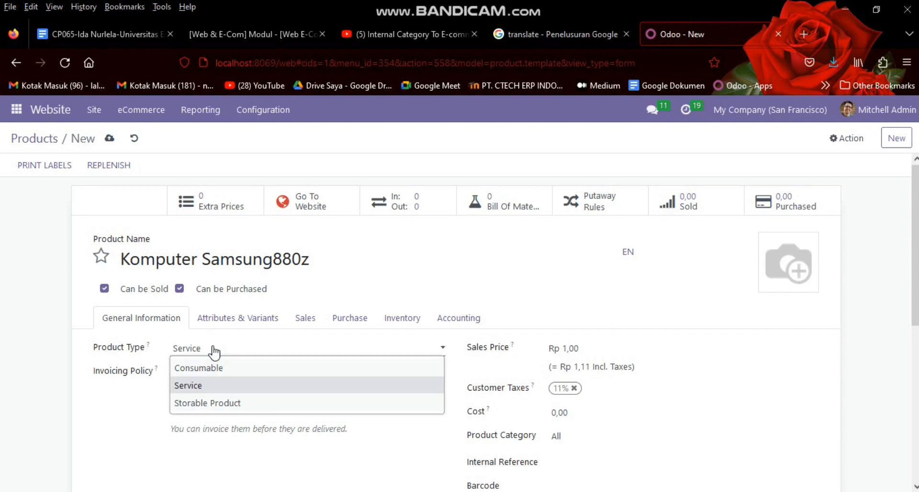
key("Down")
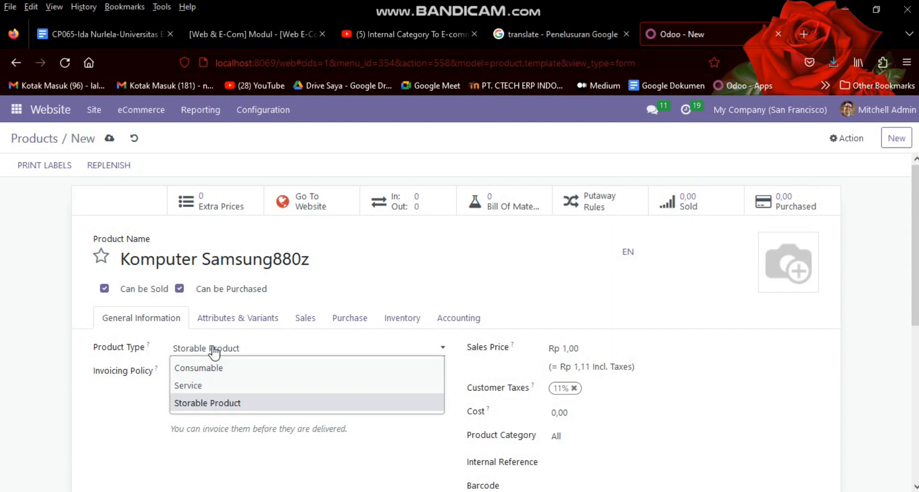
key("Up")
key("Up")
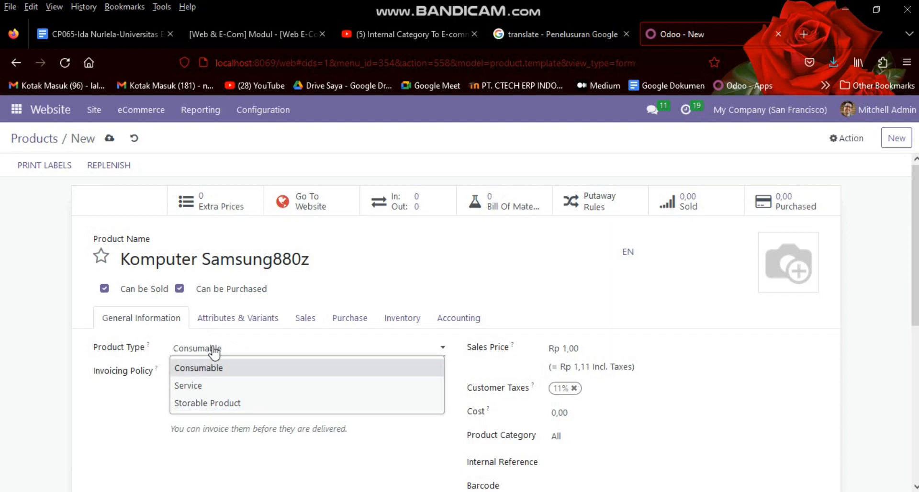
left_click(214, 362)
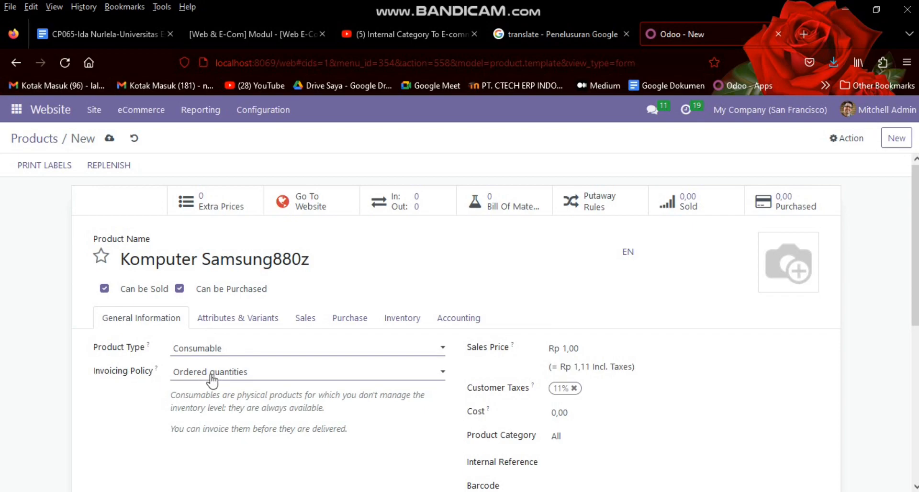
left_click(212, 378)
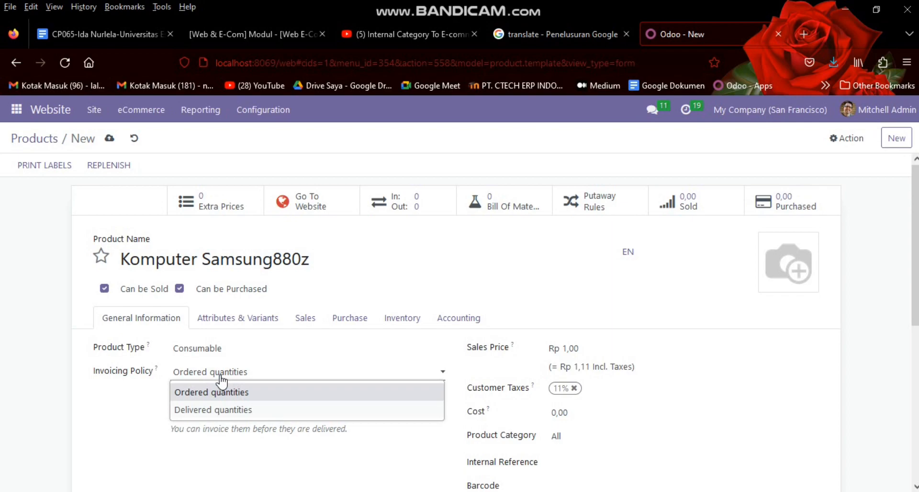
left_click(222, 382)
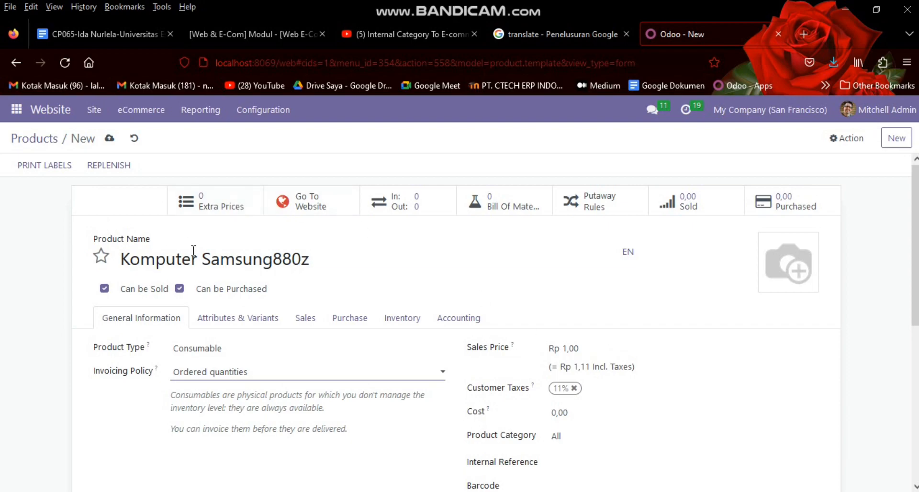
Step: Set the sales price to 8500000 (Rp 8.500.000,00)
left_click(582, 346)
key("BackSpace")
key("BackSpace")
key("BackSpace")
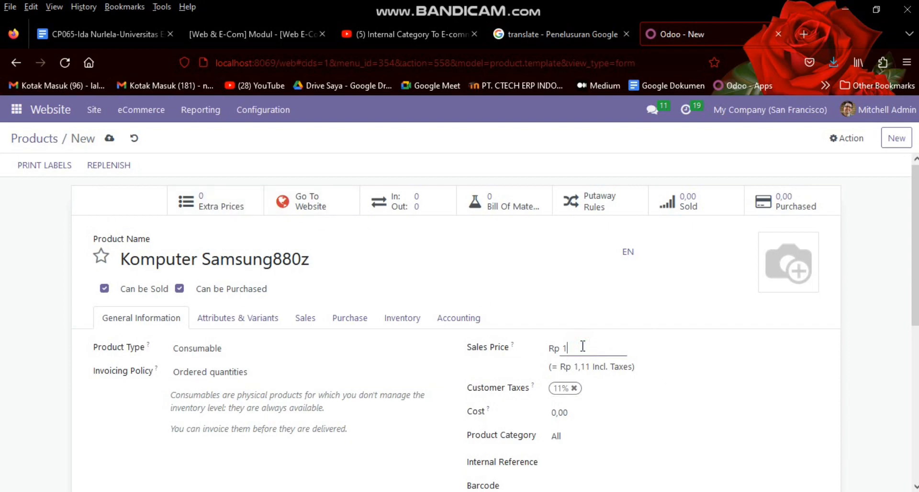
type("0")
key("BackSpace")
key("BackSpace")
type("80")
key("BackSpace")
type("500")
type("000")
Step: Remove the 11% customer tax and show the still-empty Attributes & Variants list
left_click(574, 389)
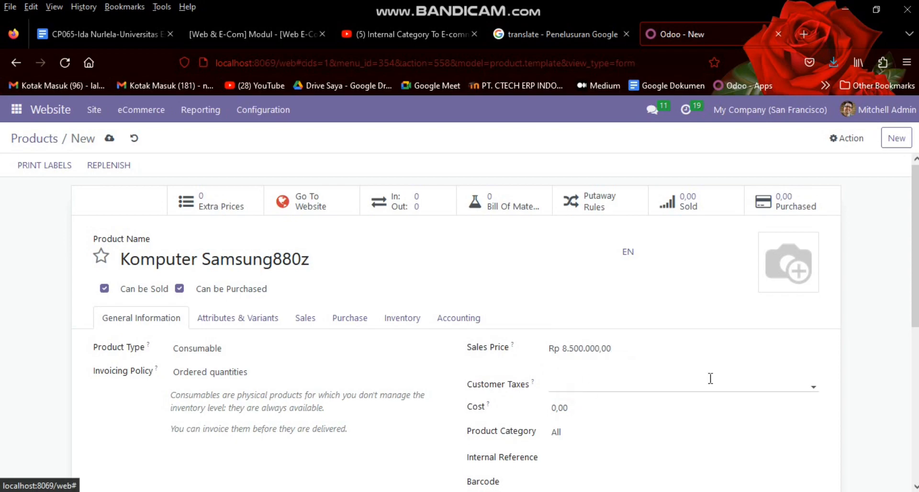
scroll(710, 379, "down", 2)
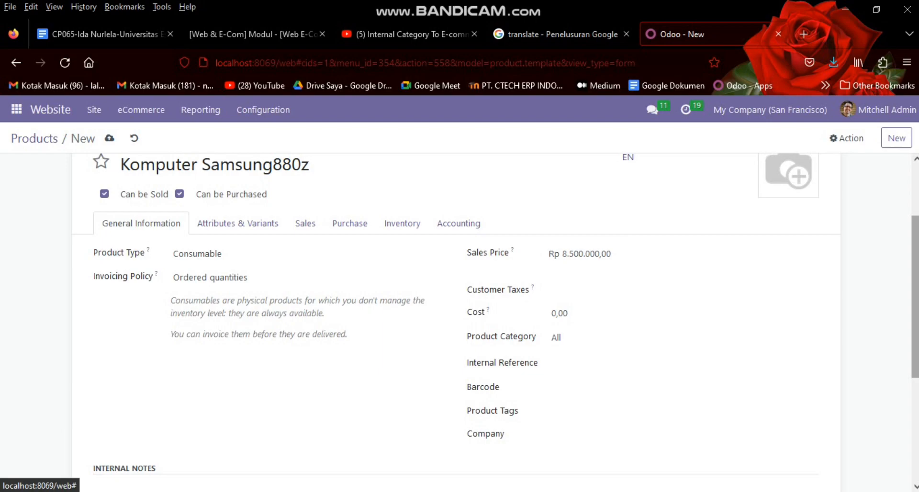
scroll(615, 439, "down", 3)
scroll(616, 439, "up", 3)
scroll(338, 262, "up", 1)
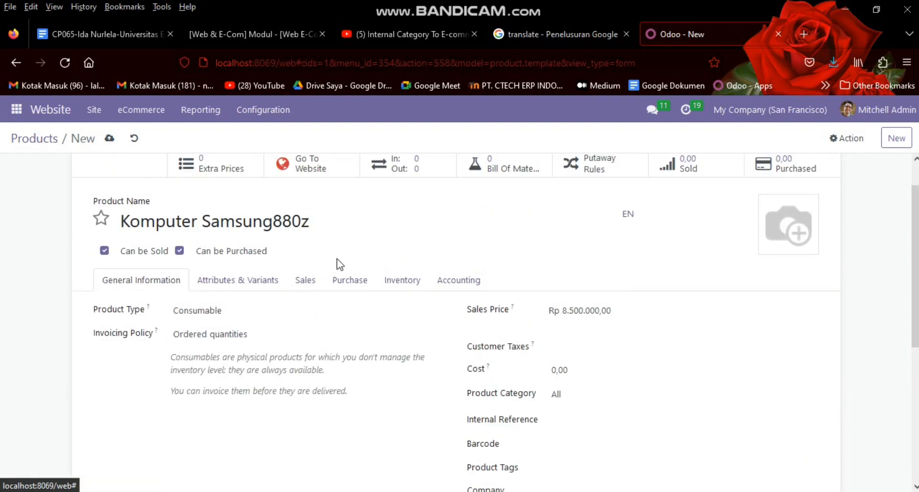
left_click(246, 284)
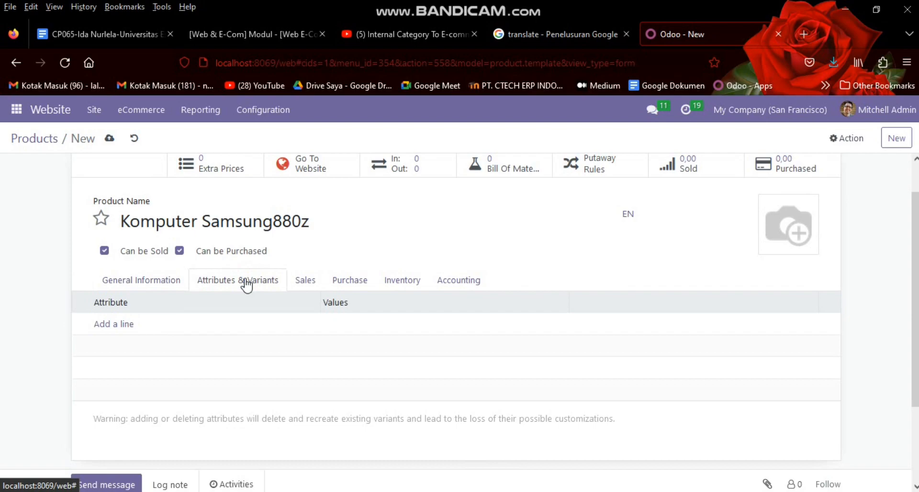
Step: Add attribute lines Ukuran Layar with 14 inch and RAM with 8GB
left_click(105, 325)
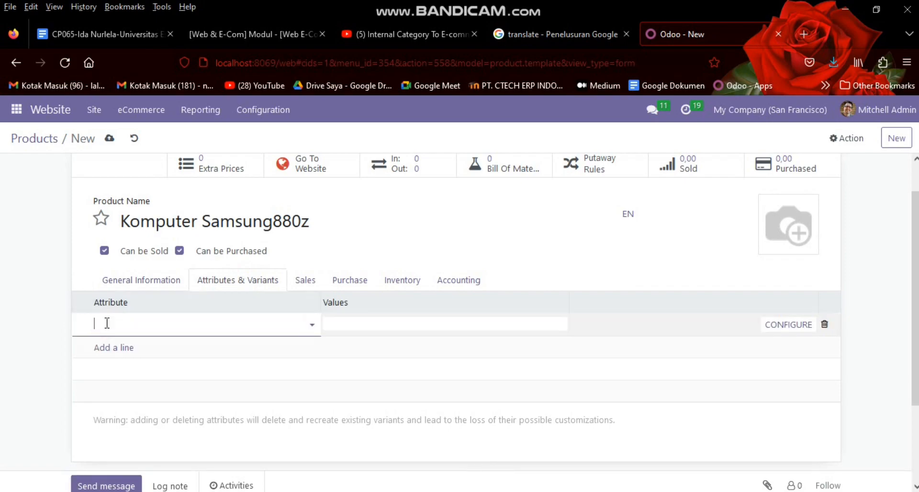
type("la")
key("Down")
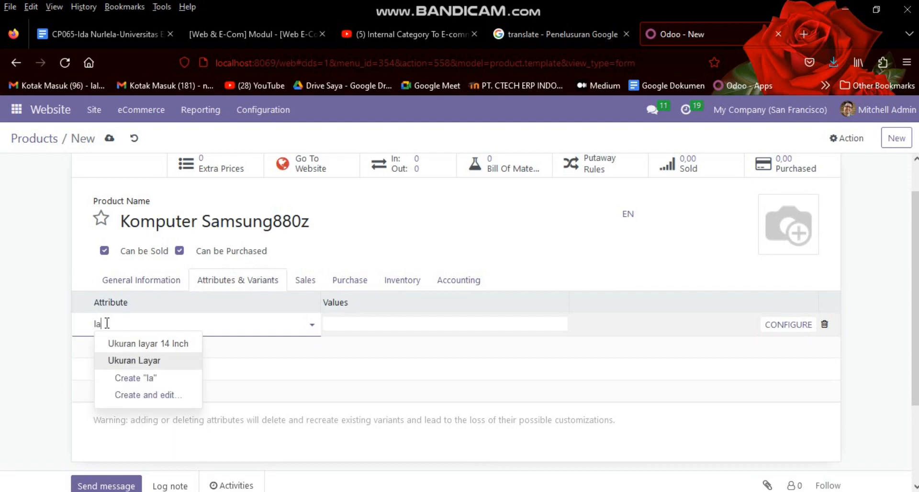
key("Return")
left_click(371, 322)
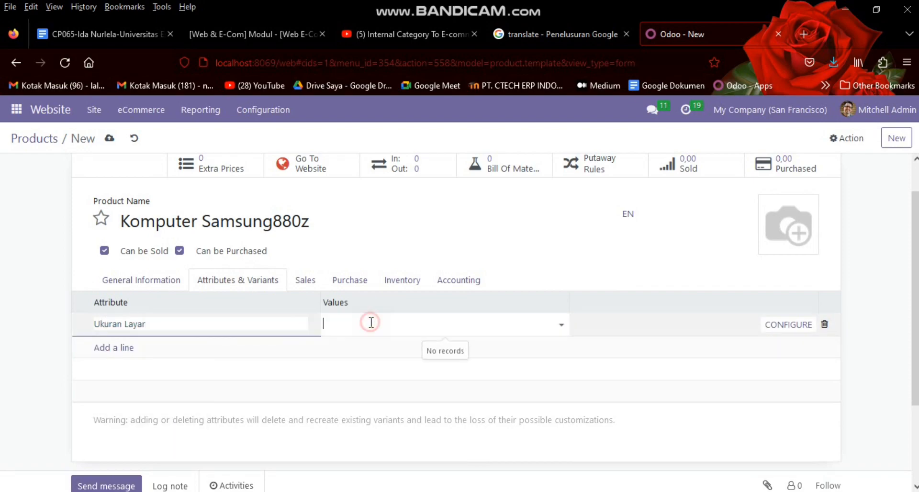
left_click(354, 344)
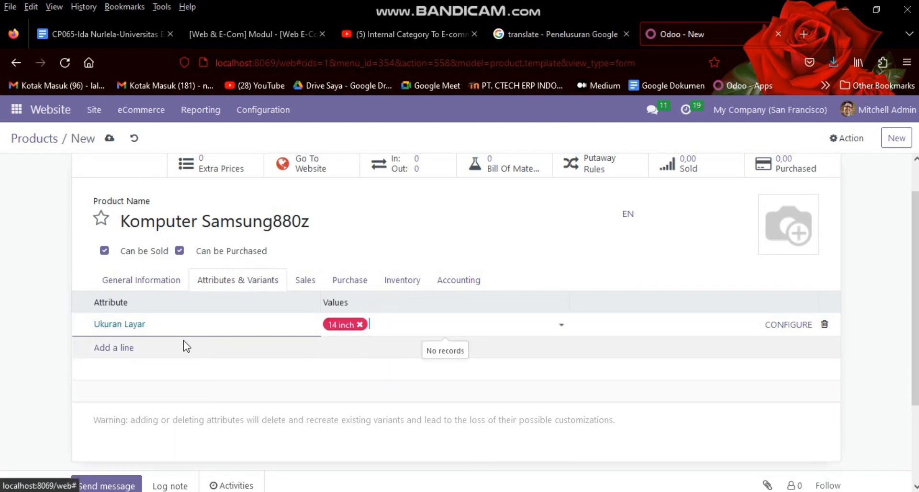
left_click(125, 348)
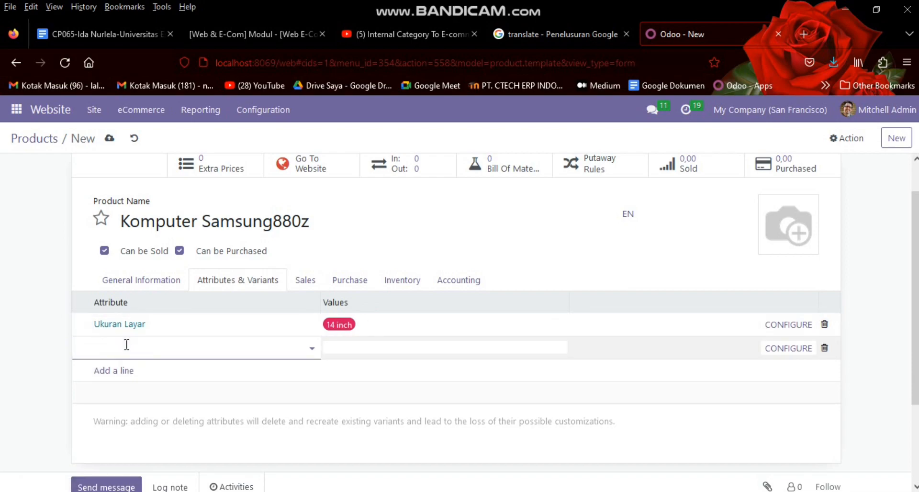
type("r")
key("Down")
key("Down")
key("Down")
key("Down")
key("Down")
key("Down")
key("Down")
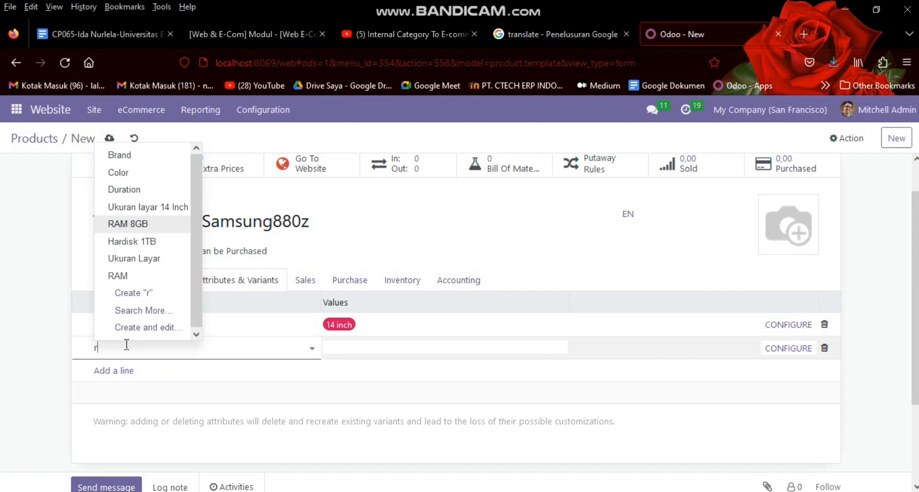
key("Return")
left_click(340, 348)
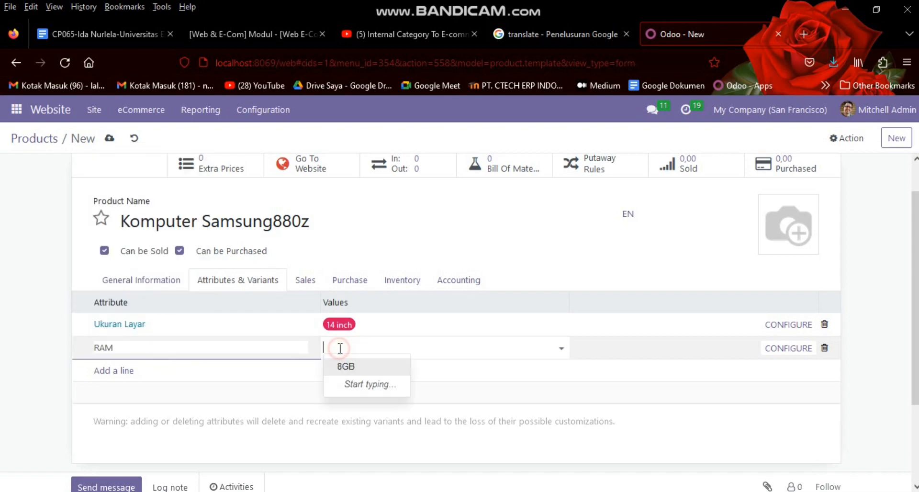
left_click(346, 363)
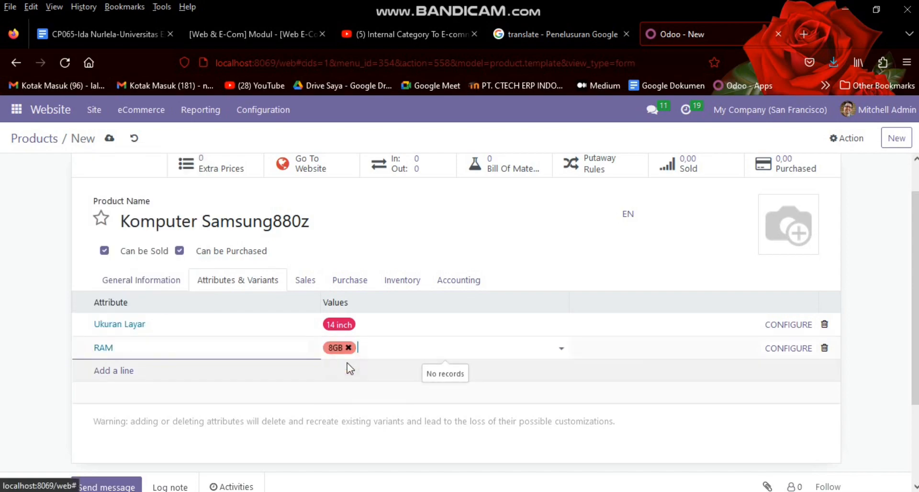
Step: Add a Hardisk attribute line with the value 1TB
left_click(105, 371)
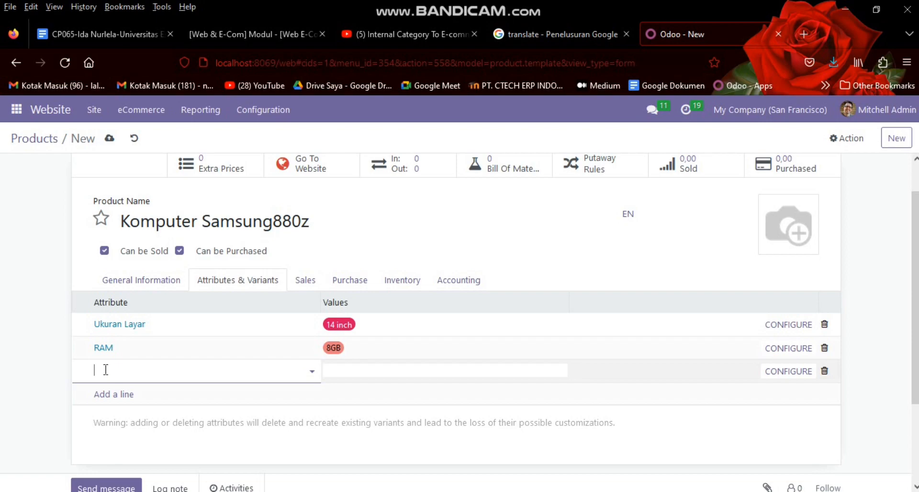
type("har")
key("Down")
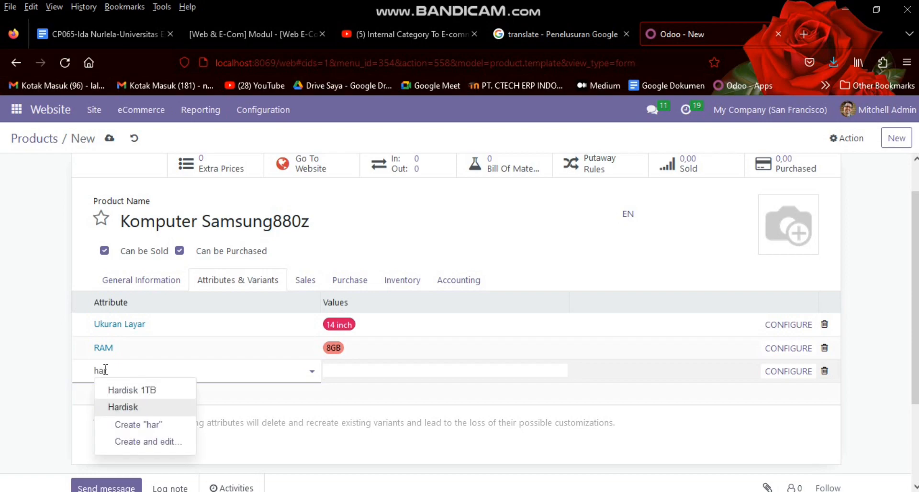
key("Return")
left_click(388, 372)
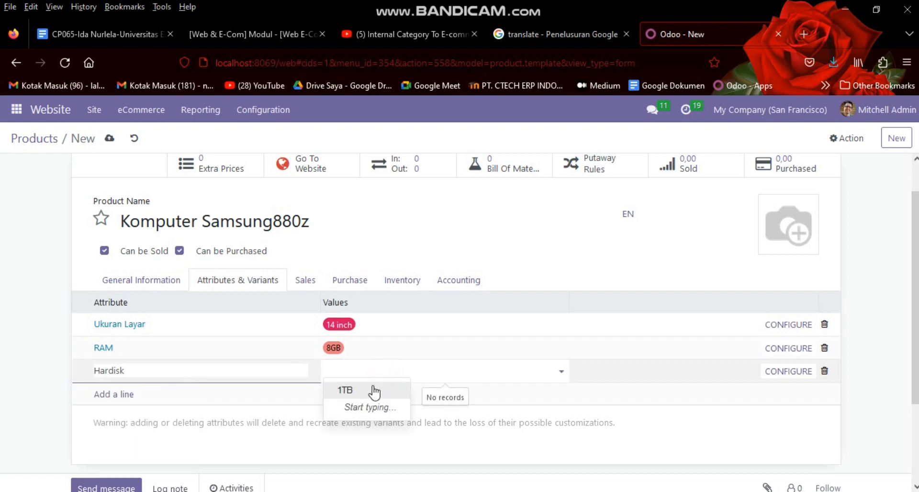
left_click(356, 391)
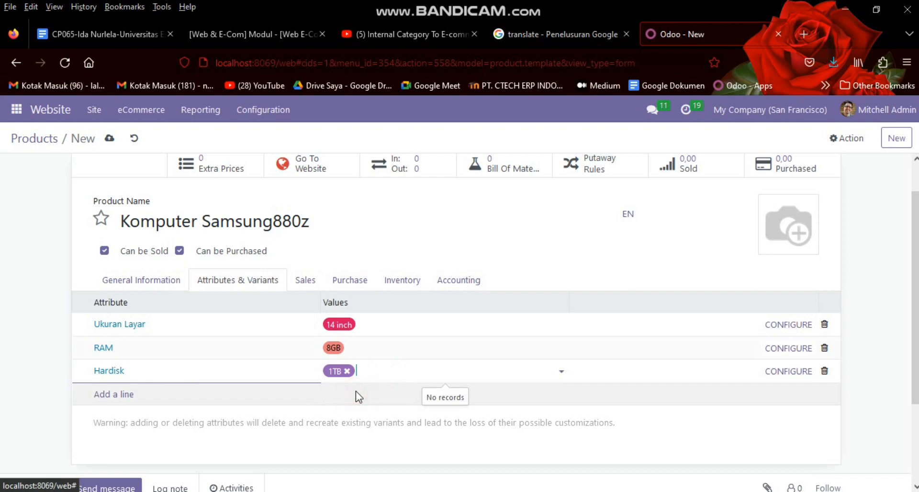
Step: Create a new Mouse attribute with the new value Hp770
left_click(123, 394)
type("M")
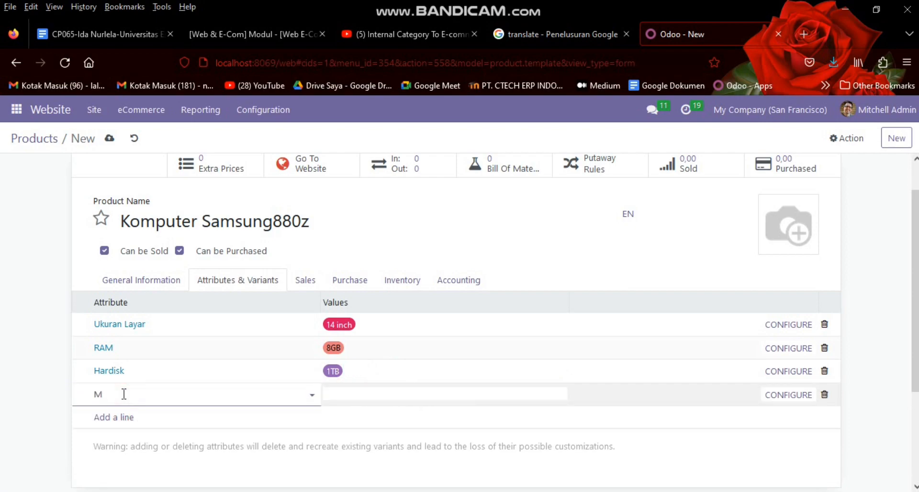
type("ouse Hp")
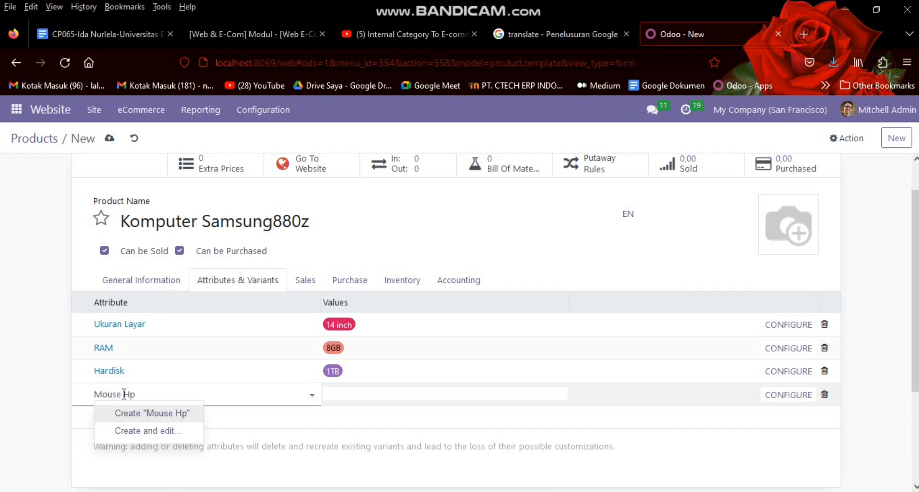
key("BackSpace")
key("BackSpace")
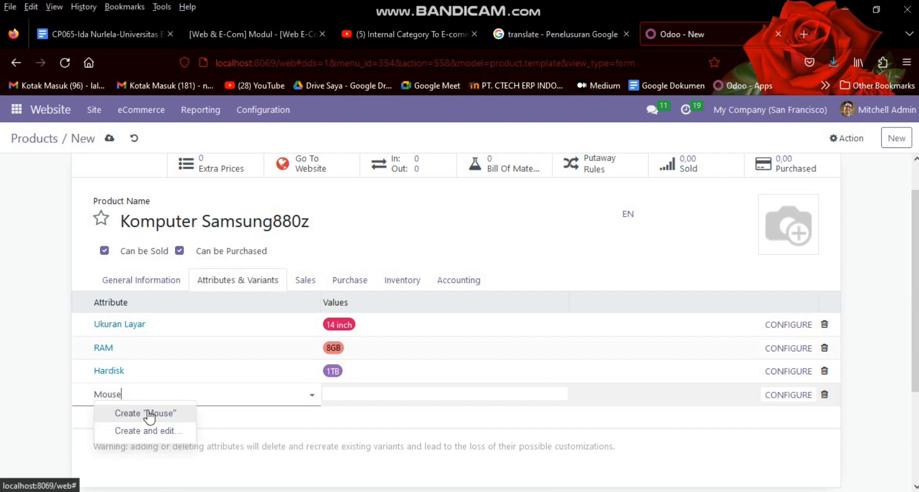
type("+")
left_click(149, 414)
left_click(372, 394)
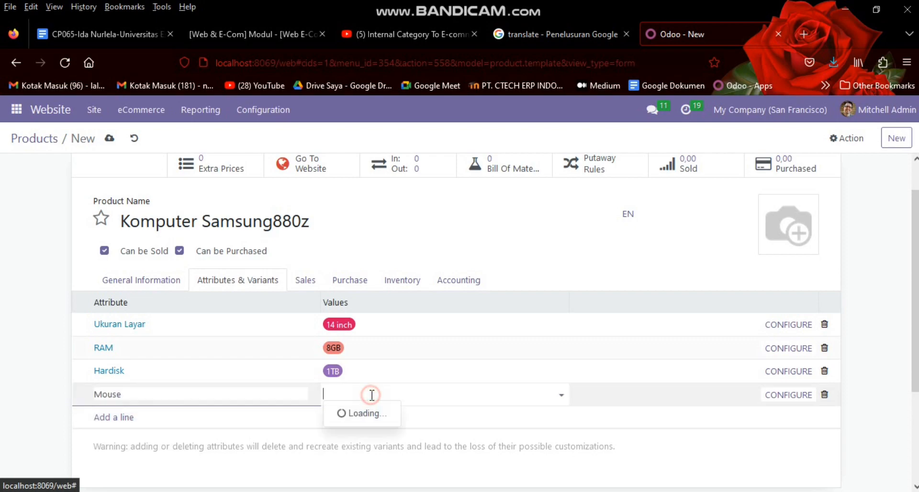
type("Hp")
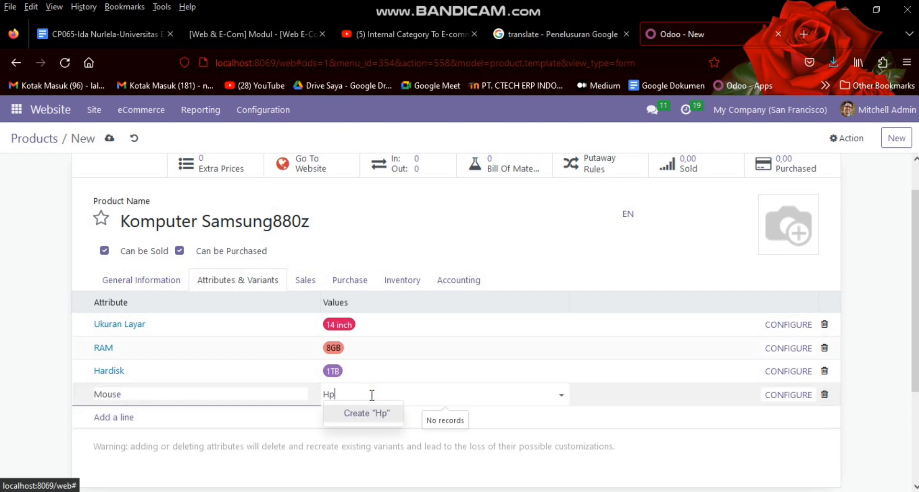
type("770")
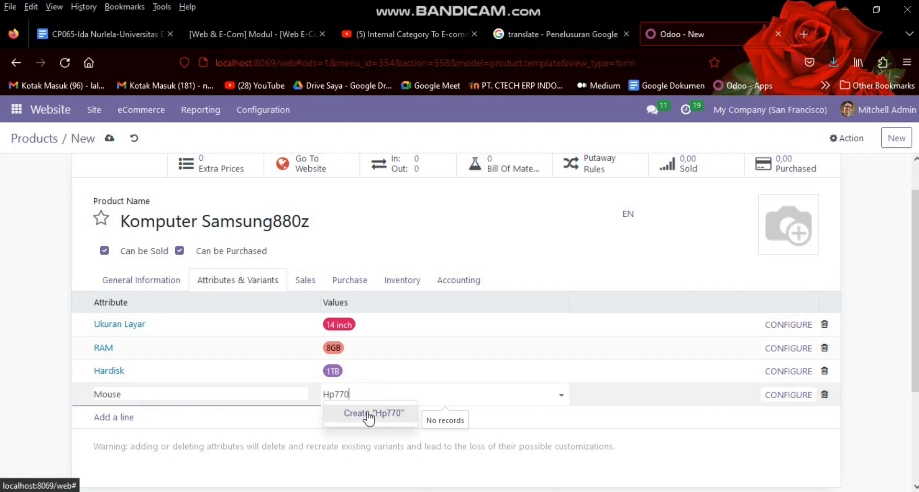
left_click(364, 415)
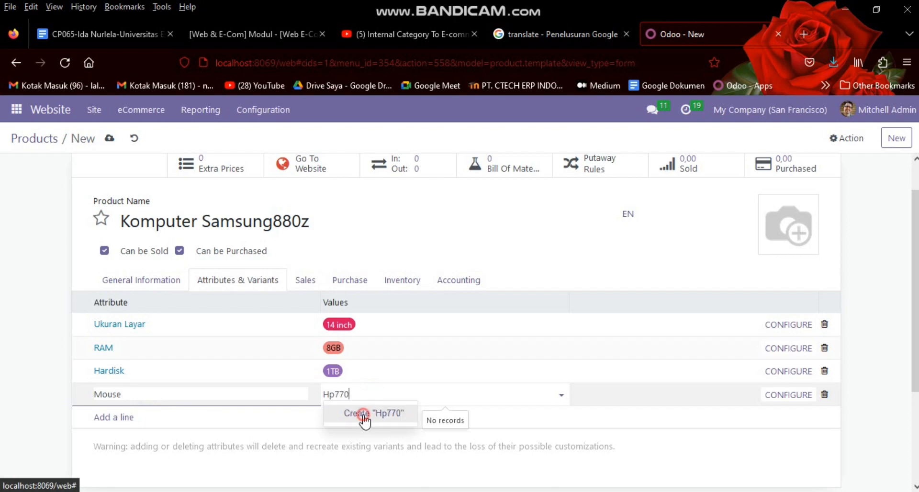
Step: Create a new Keyboard attribute with the new value SamsungSz
left_click(120, 417)
type("Keybo")
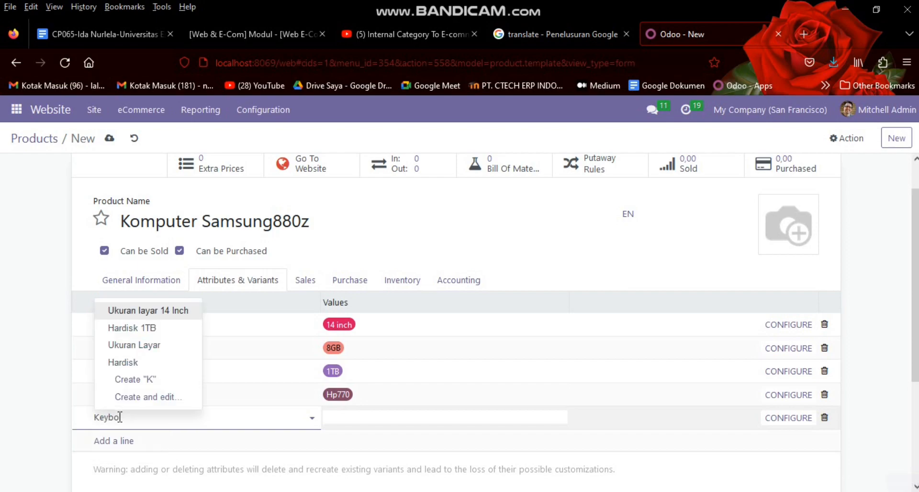
type("rrd")
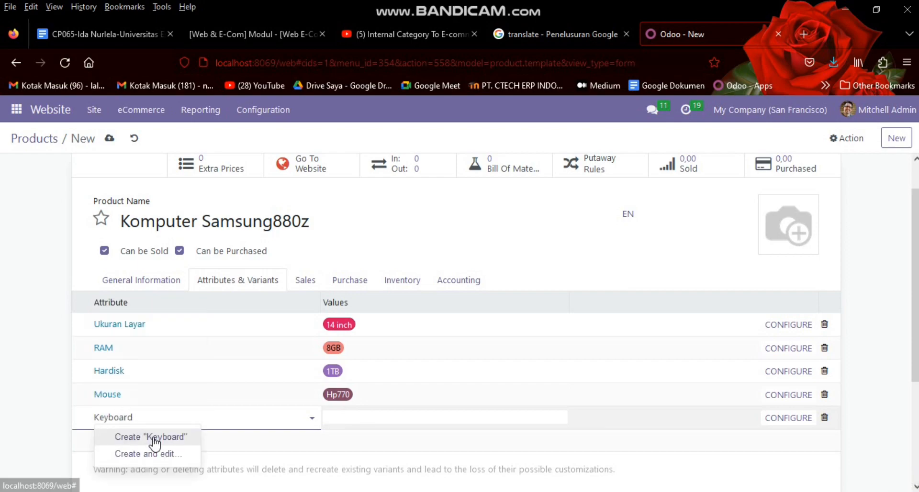
left_click(148, 437)
left_click(353, 421)
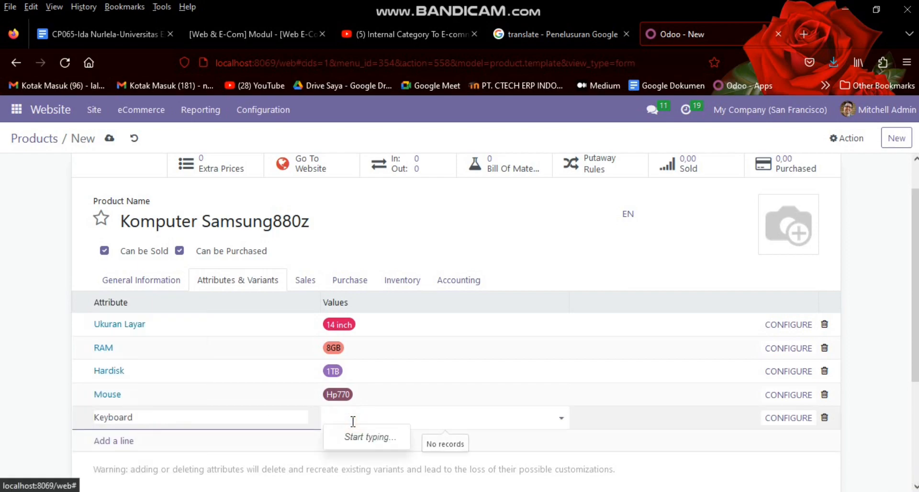
type("Samsung")
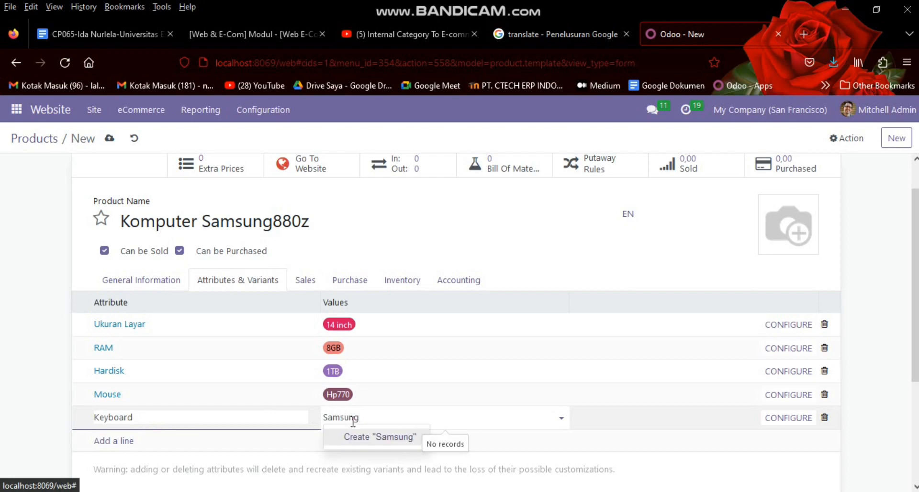
type("Sz")
left_click(361, 441)
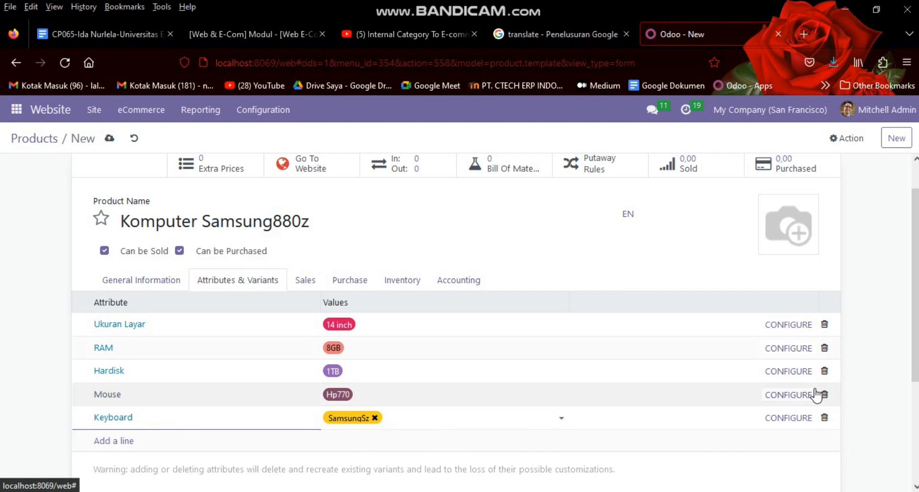
scroll(455, 316, "down", 1)
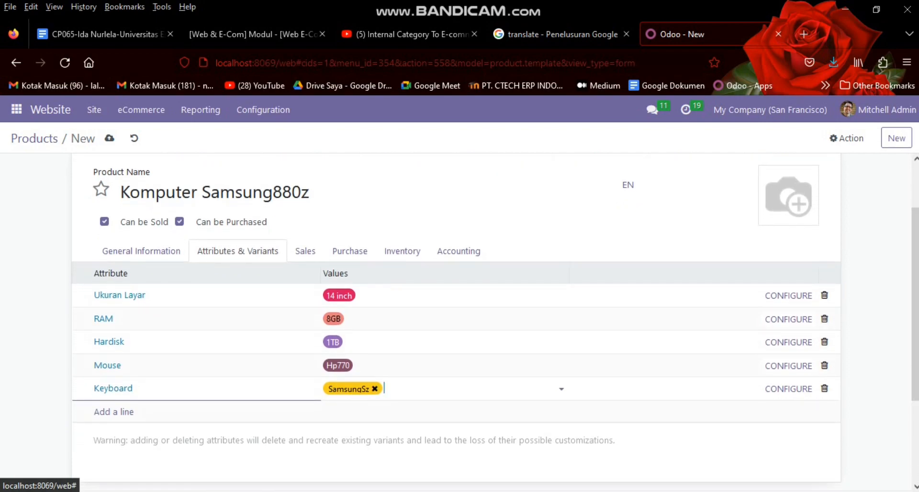
Step: On the Sales tab, set Website to My Website 2 and add the Elektronik category
left_click(305, 251)
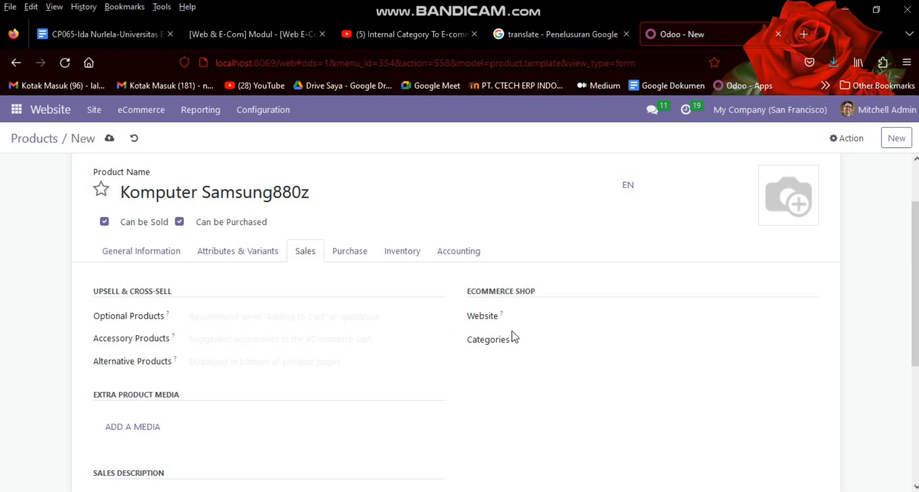
left_click(532, 314)
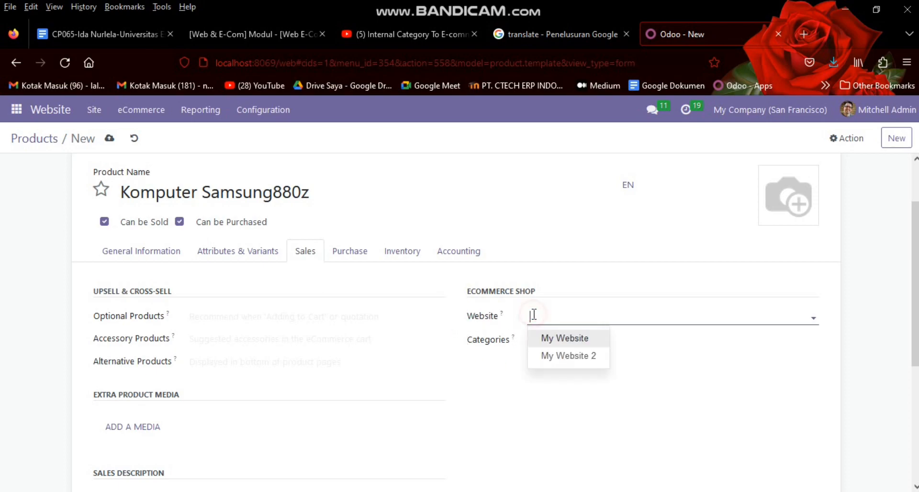
left_click(561, 356)
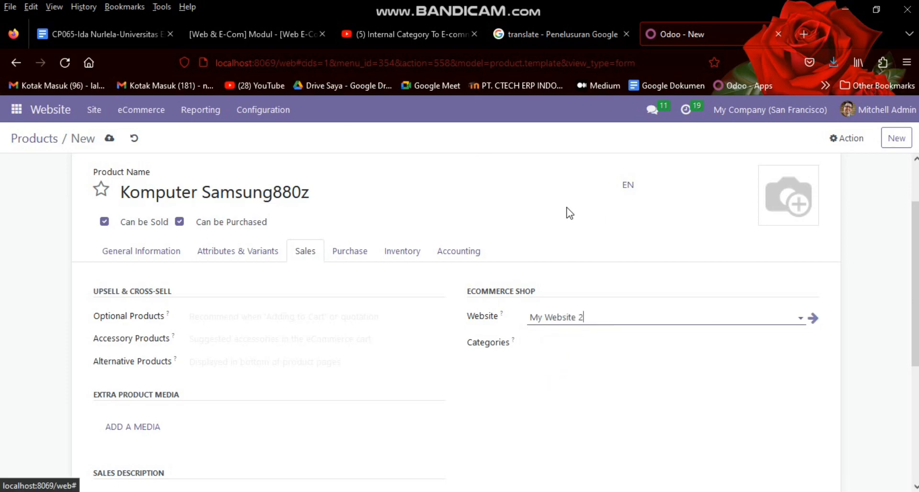
left_click(546, 343)
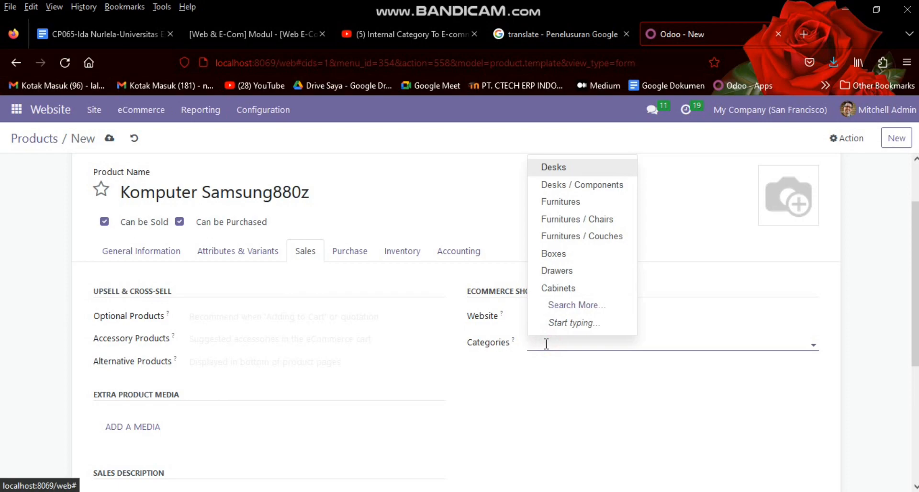
type("El")
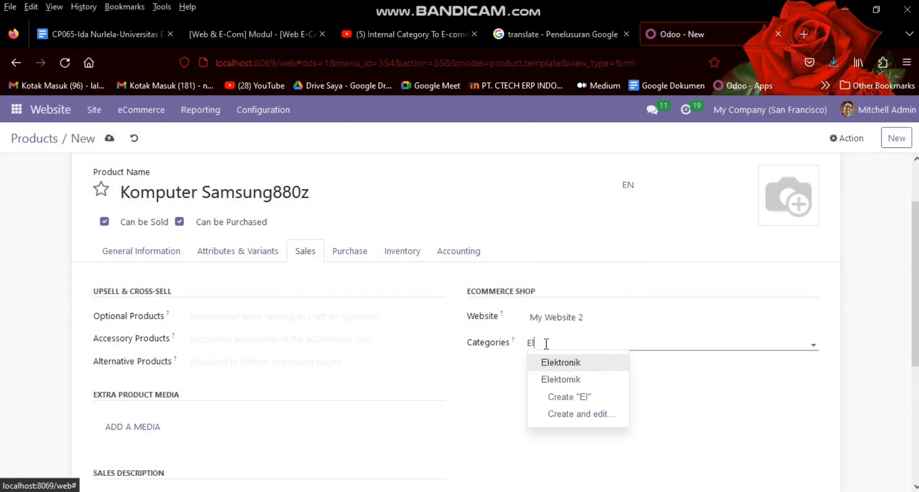
key("Return")
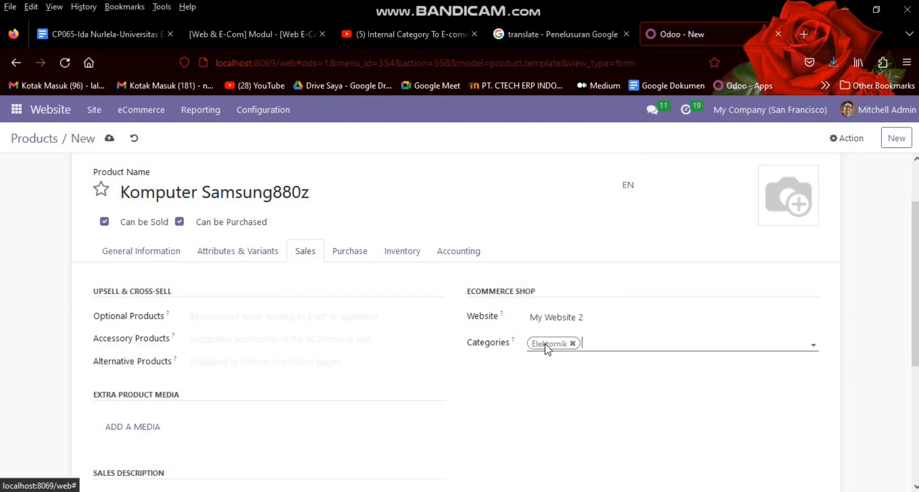
scroll(545, 344, "down", 1)
scroll(885, 294, "down", 5)
scroll(885, 294, "up", 6)
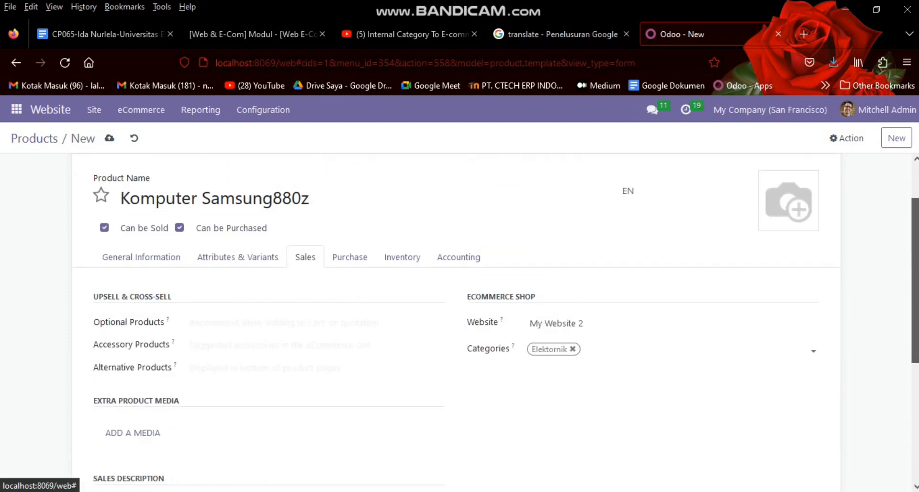
mouse_move(810, 246)
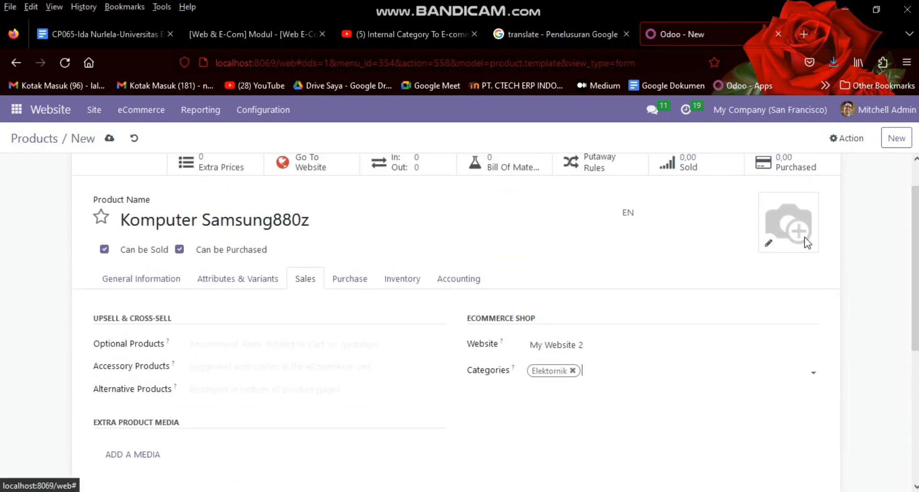
Step: Upload the desktop computer picture as the product image and save the record
left_click(768, 244)
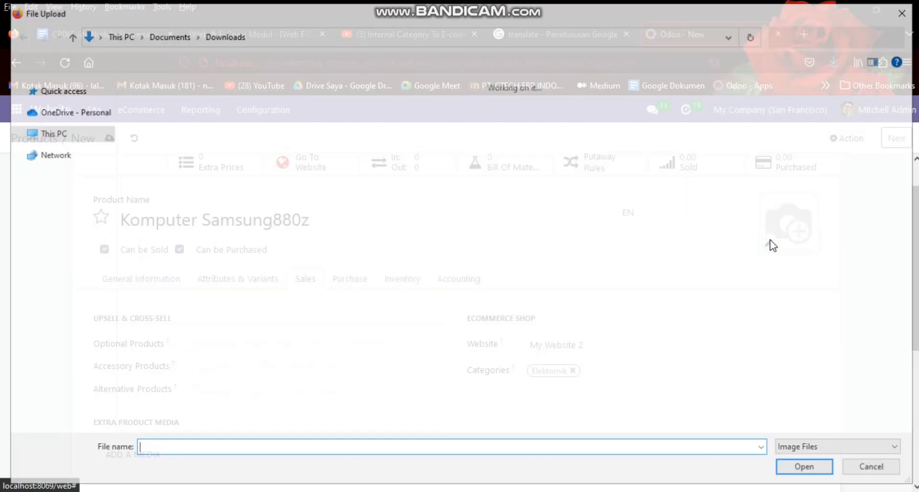
double_click(180, 125)
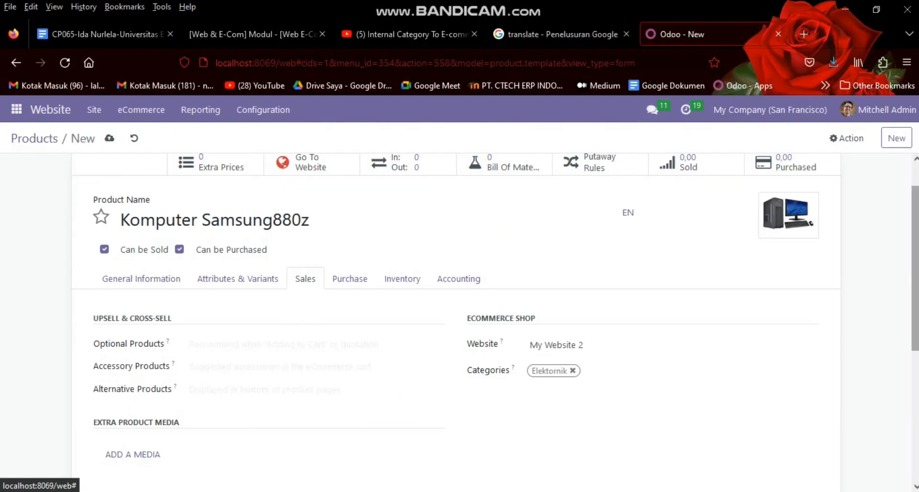
scroll(915, 196, "up", 1)
scroll(916, 196, "down", 5)
scroll(916, 197, "up", 5)
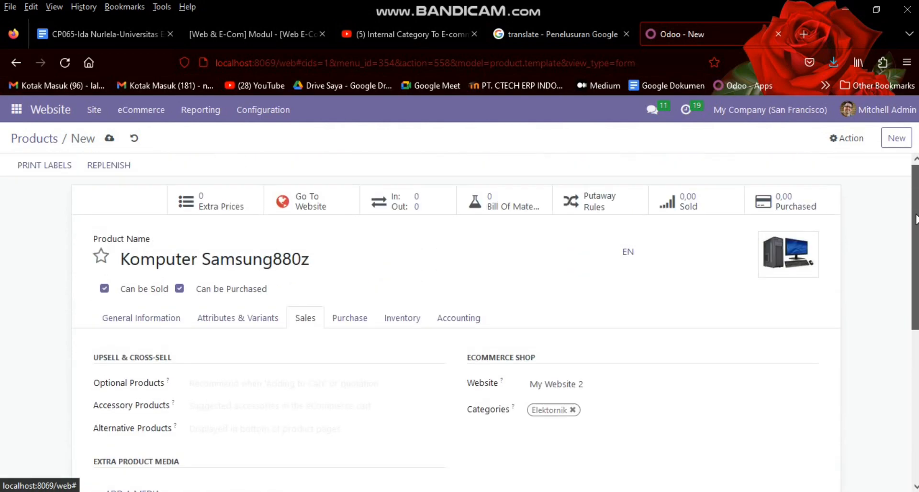
left_click(109, 138)
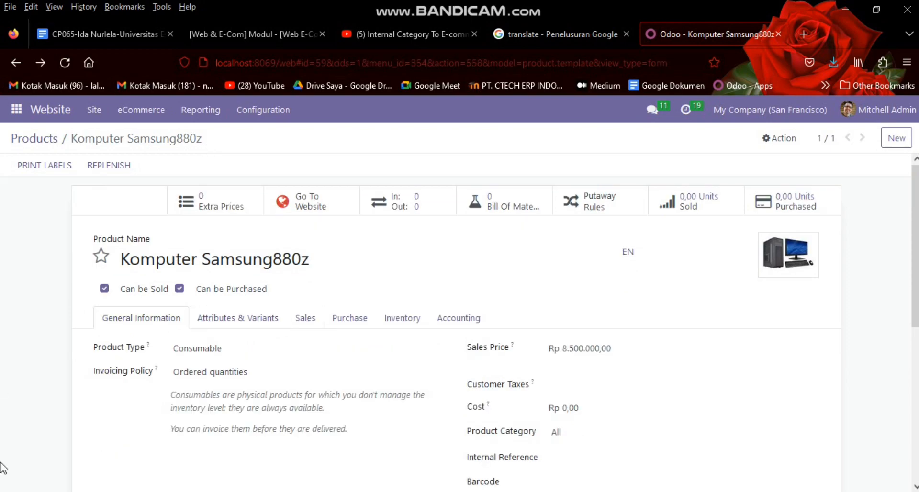
Step: Remove the published filter to list all 58 products, open Komputer Samsung880z, scroll to its chatter
left_click(23, 140)
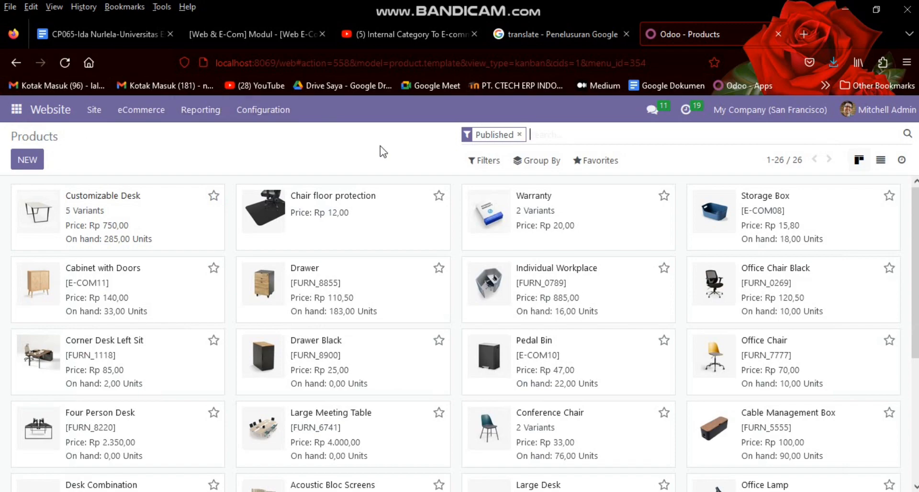
left_click(520, 134)
scroll(460, 335, "down", 10)
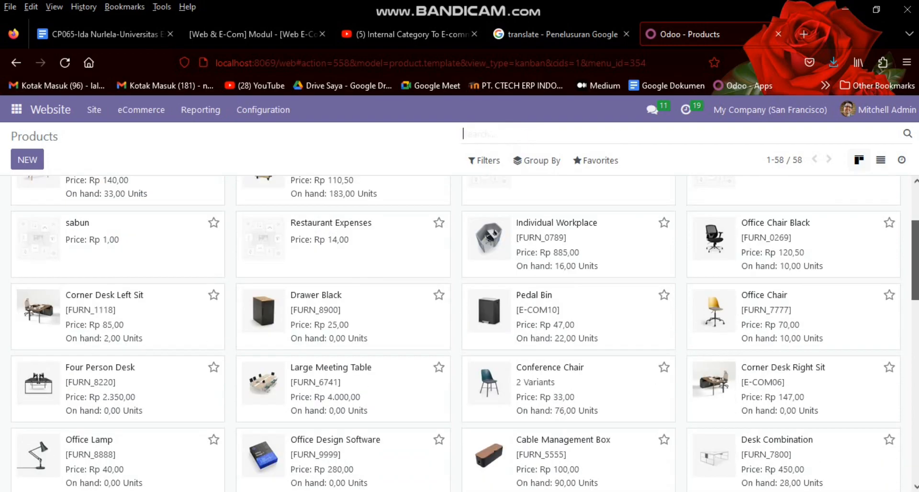
scroll(460, 335, "down", 7)
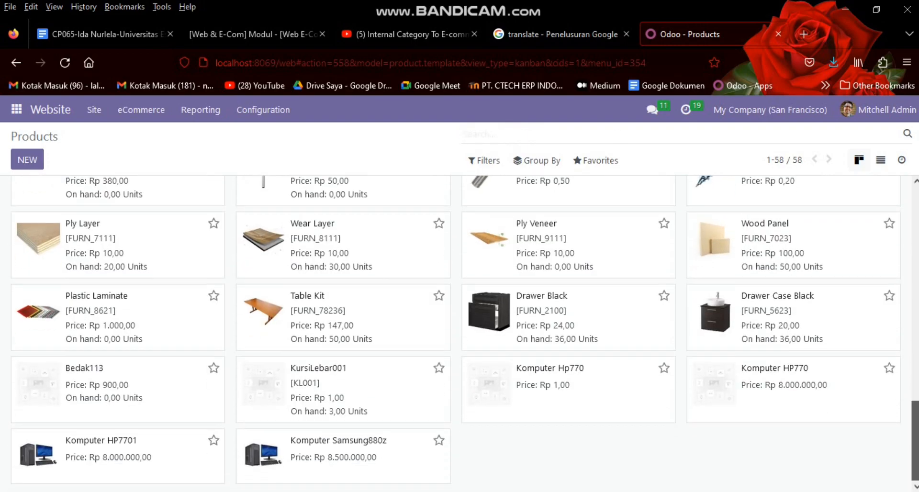
left_click(348, 450)
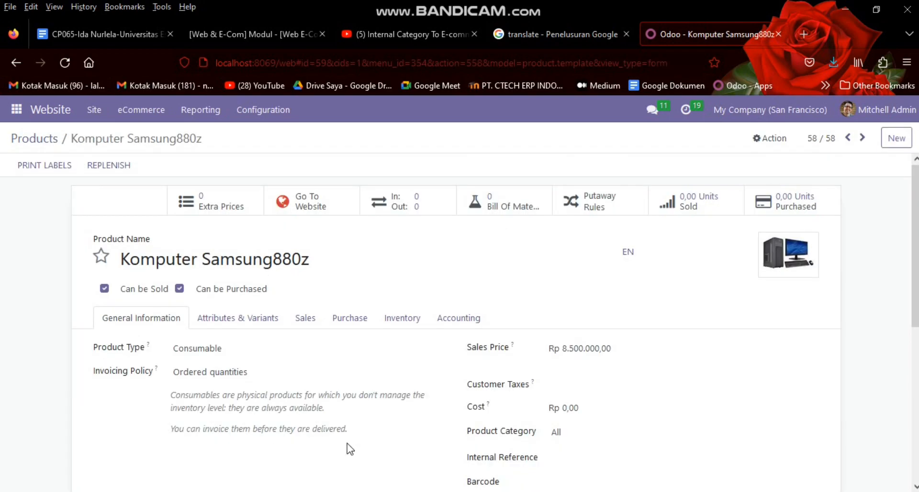
scroll(827, 254, "down", 5)
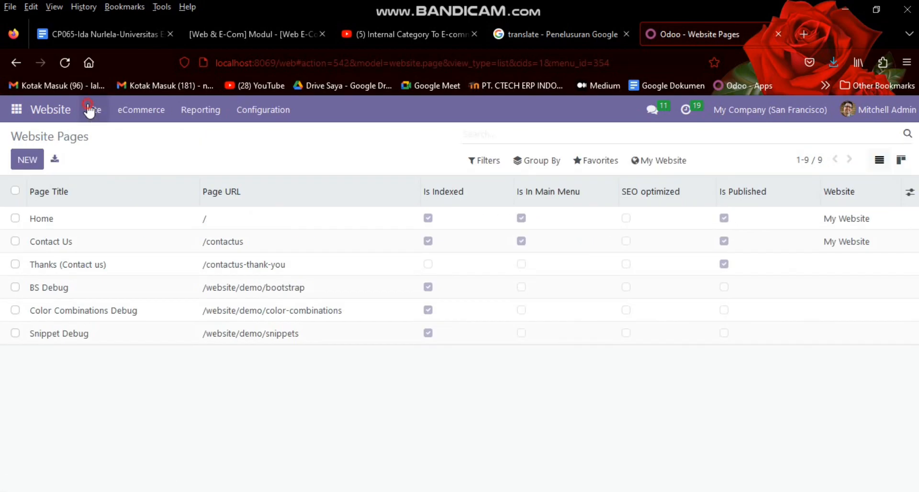
Step: From the website homepage, go to Shop and search for 'komputer samsung'
left_click(93, 110)
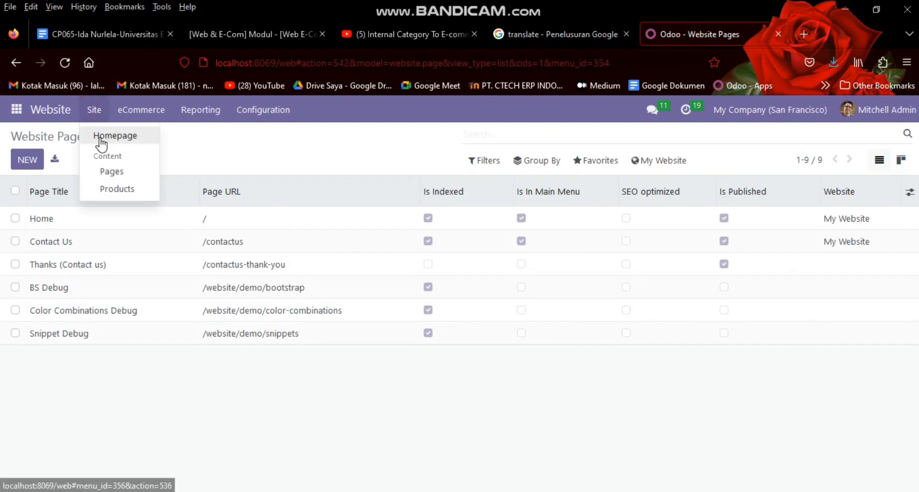
left_click(101, 137)
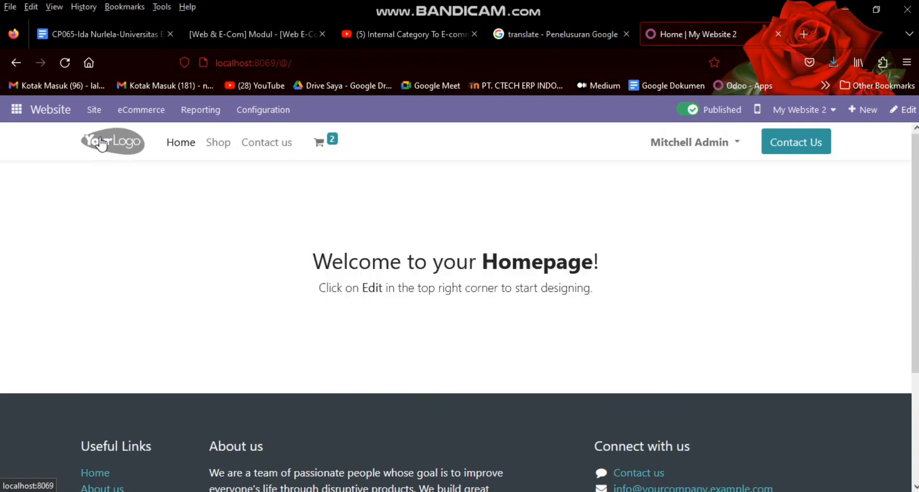
left_click(228, 146)
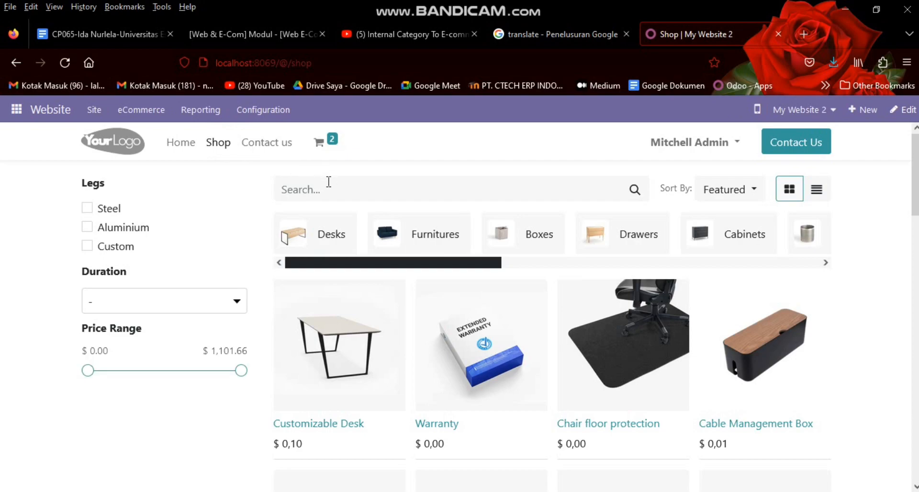
left_click(328, 186)
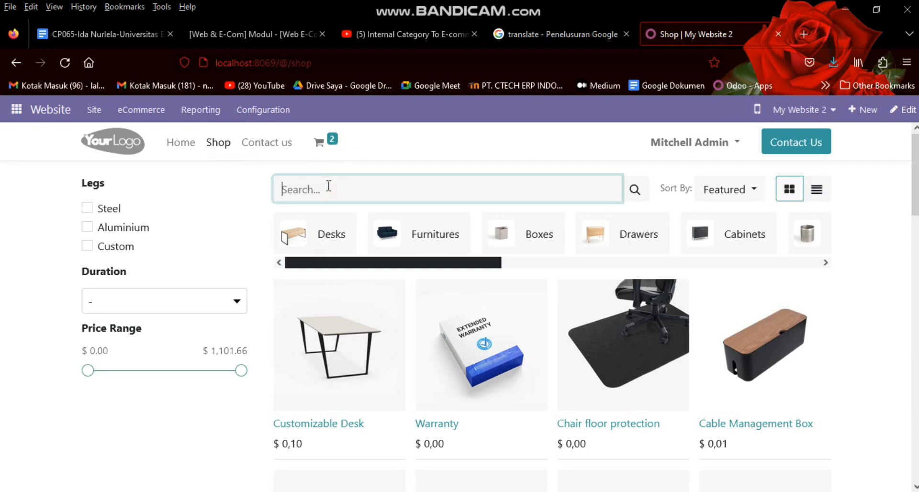
type("komputer samsung")
key("Return")
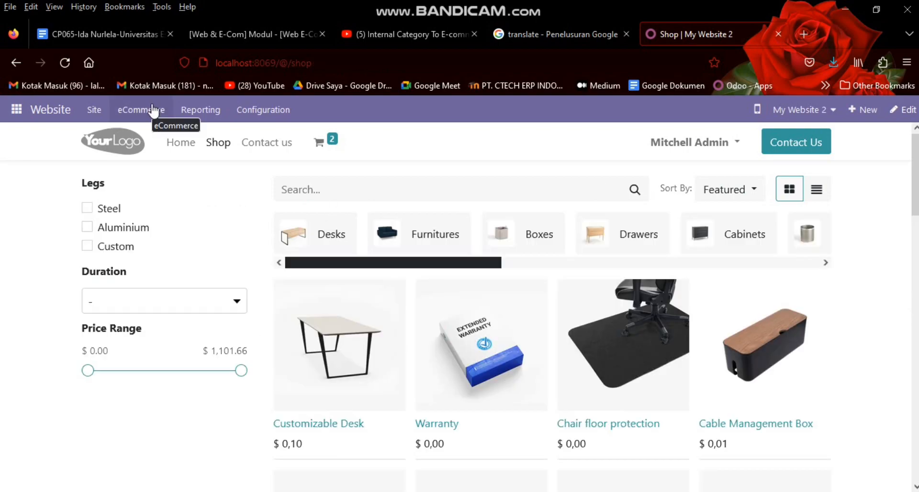
Step: Open the website's Pages list, then switch to the Products list
left_click(95, 110)
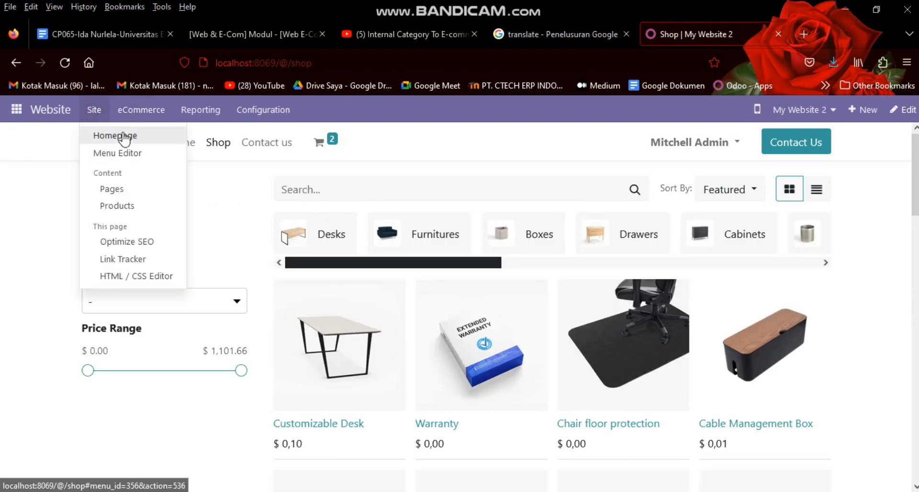
left_click(130, 194)
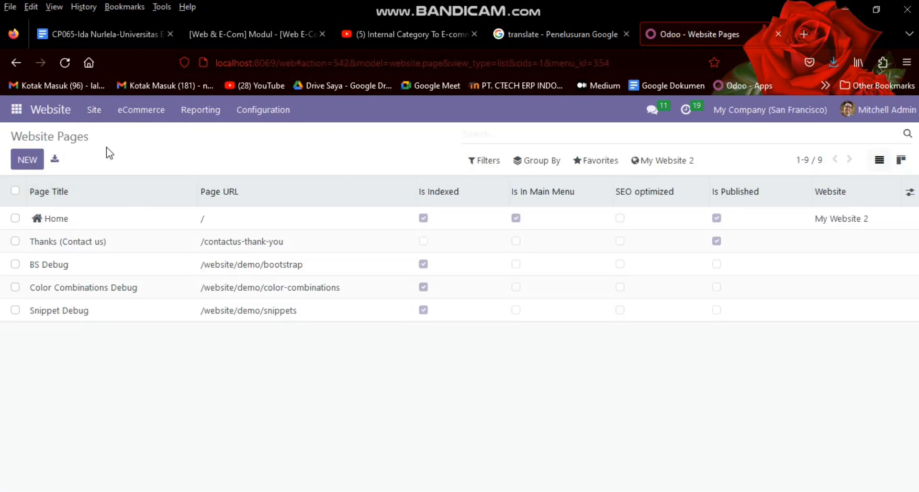
left_click(94, 110)
left_click(125, 195)
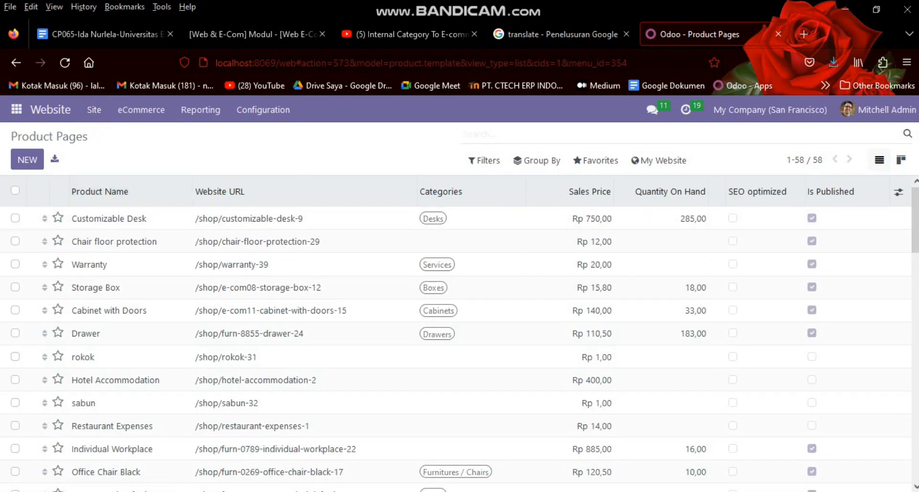
scroll(459, 334, "down", 15)
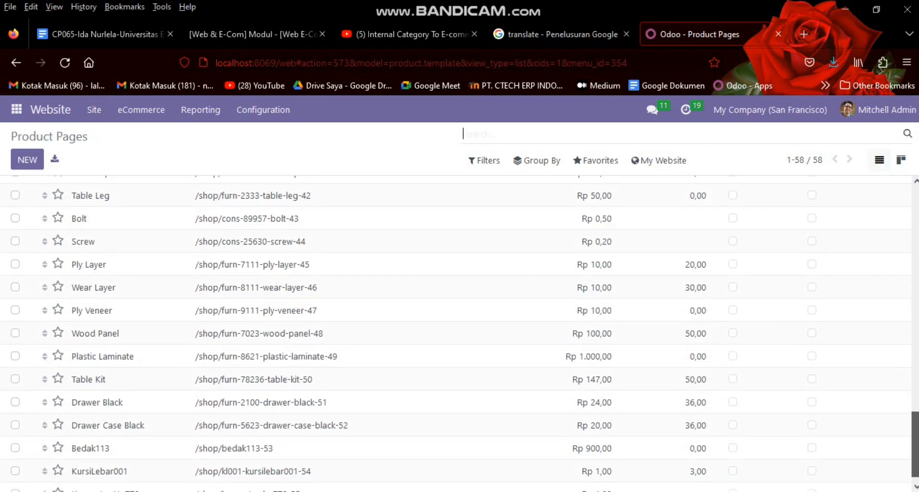
scroll(459, 333, "up", 10)
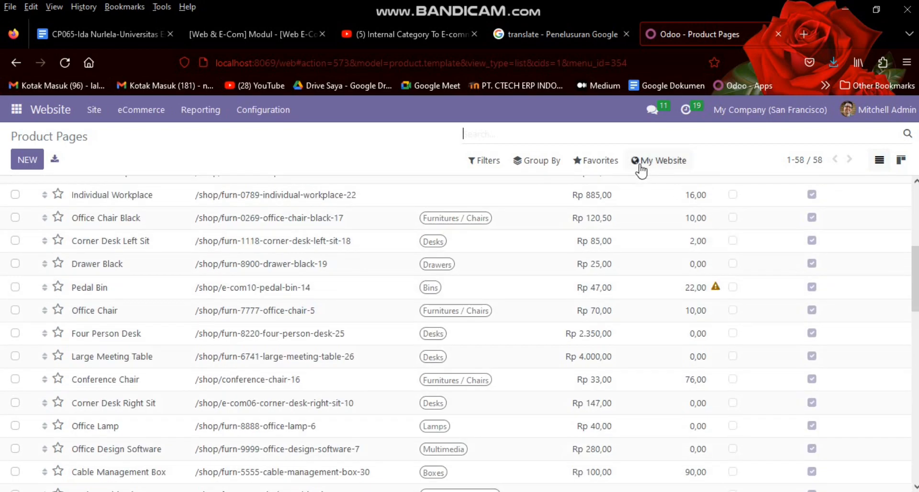
Step: Filter the product pages to My Website 2 and open the Komputer Samsung880z page
left_click(645, 164)
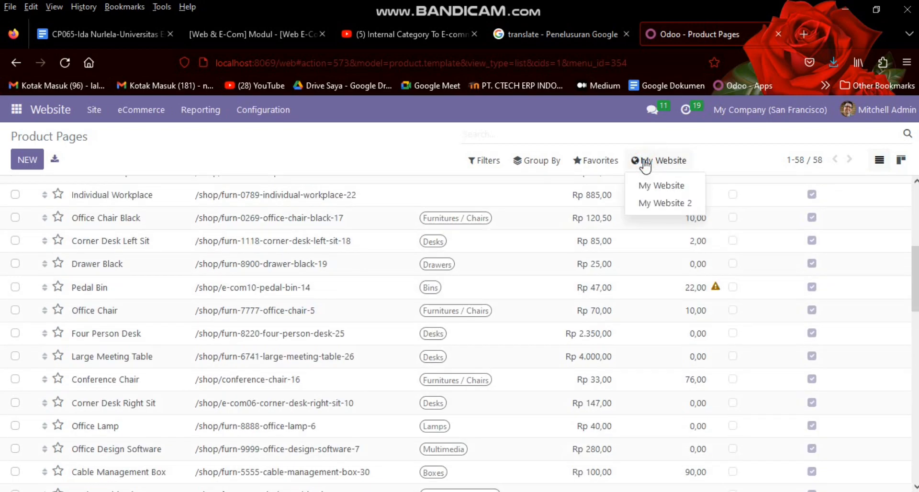
left_click(648, 204)
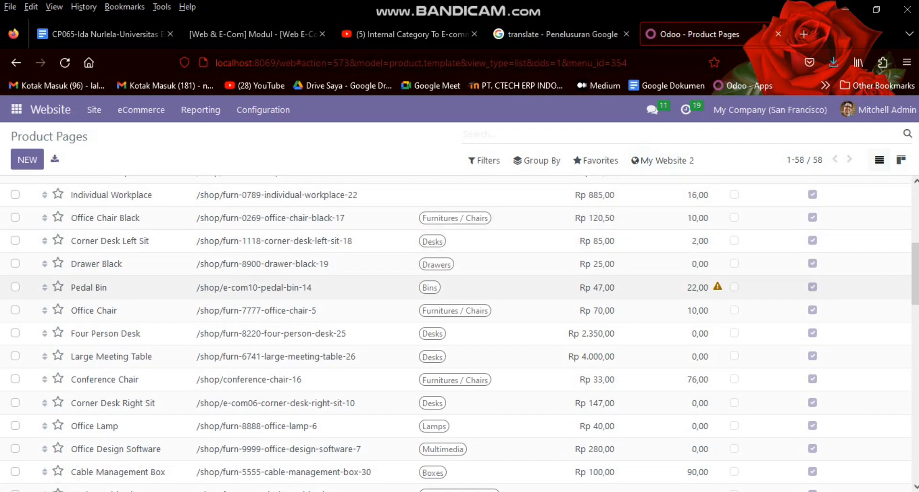
left_click_drag(915, 273, 915, 217)
scroll(455, 334, "down", 20)
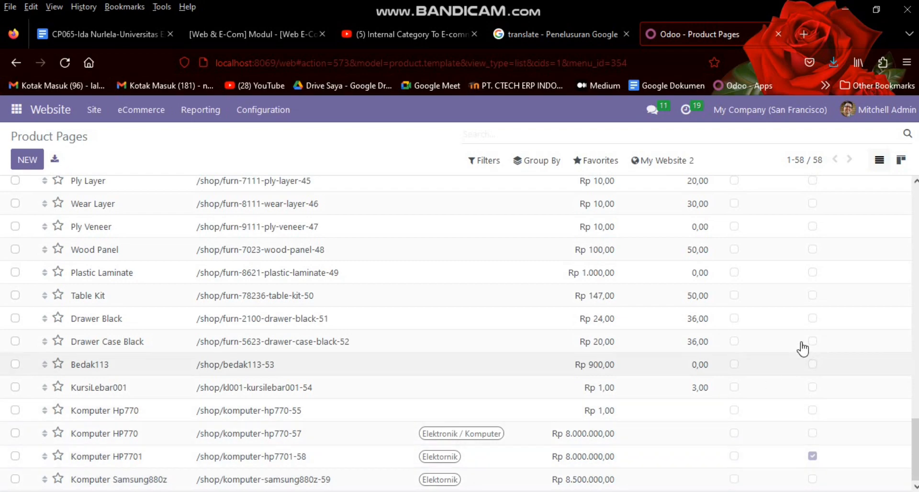
left_click_drag(915, 453, 915, 221)
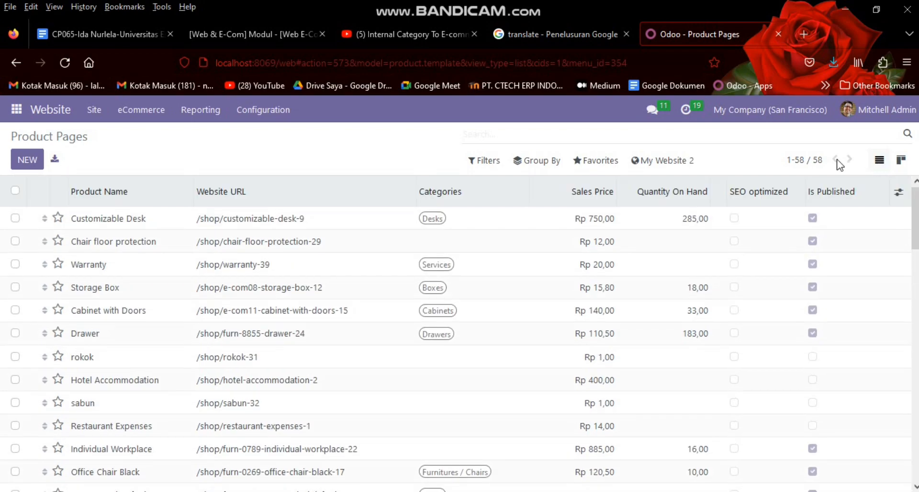
scroll(814, 481, "down", 15)
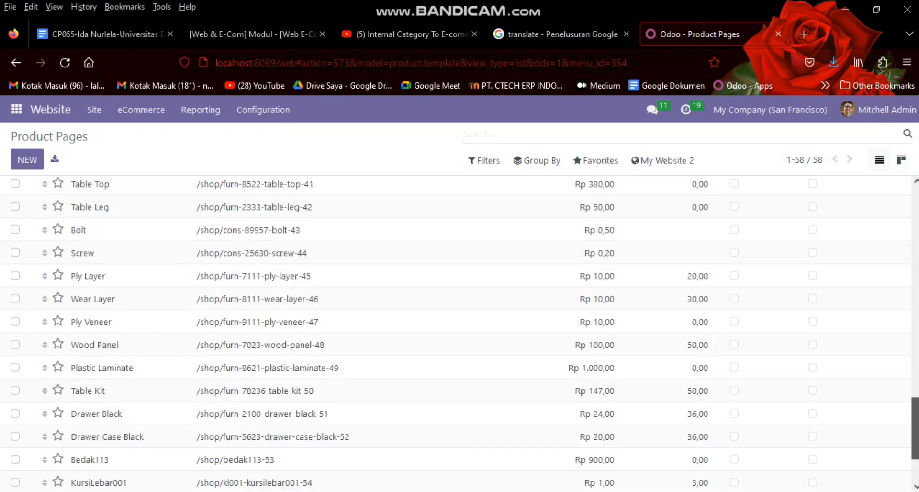
left_click(812, 479)
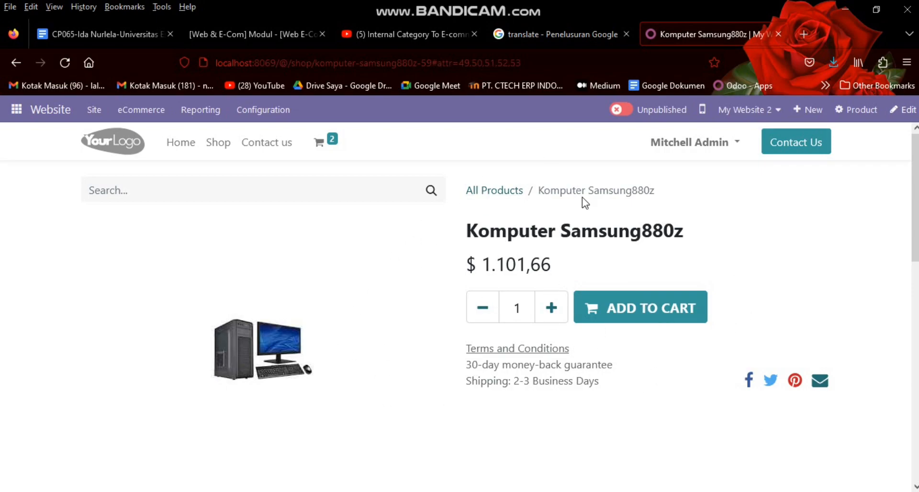
Step: Switch the Komputer Samsung880z page from Unpublished to Published
left_click(623, 112)
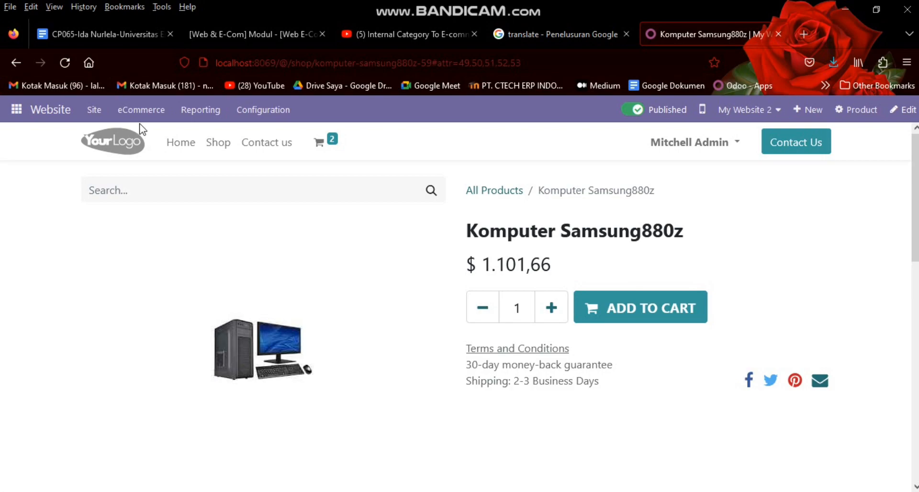
Step: Search the shop for 'komputer samsung' so only Komputer Samsung880z ($ 1.101,66) is listed
left_click(223, 144)
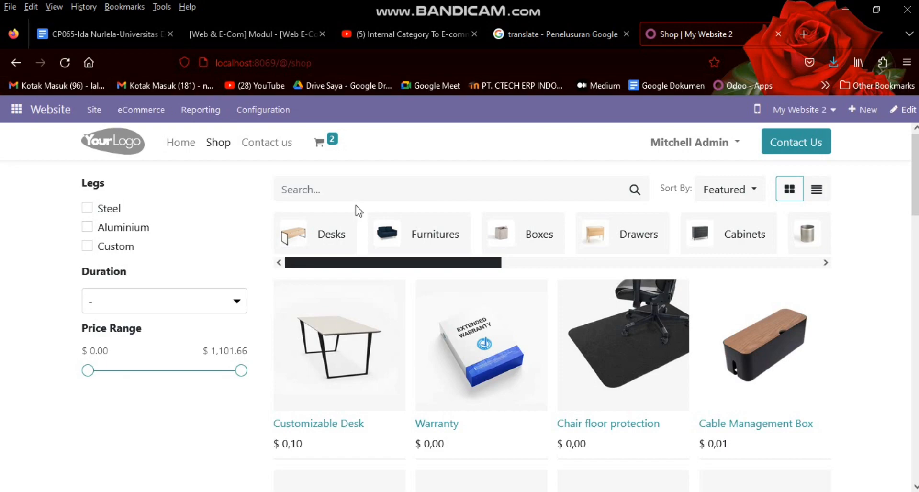
left_click(357, 195)
type("ko")
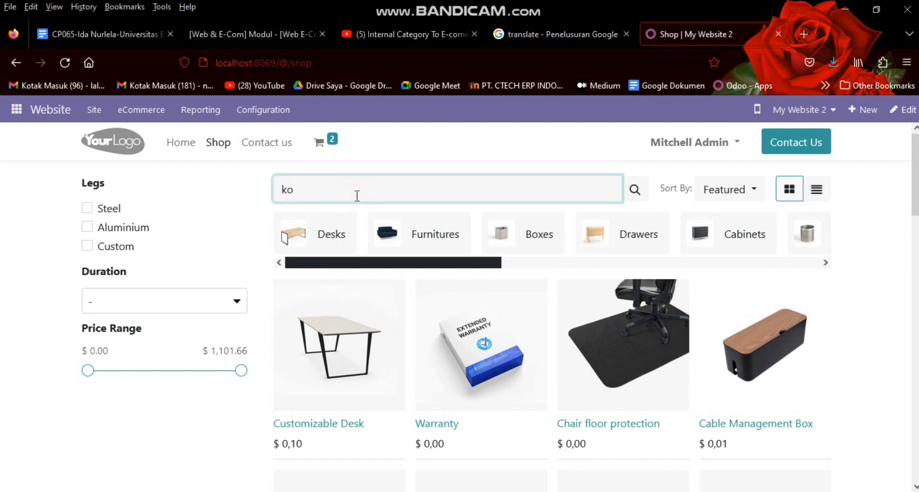
type("mputer samsung")
key("Return")
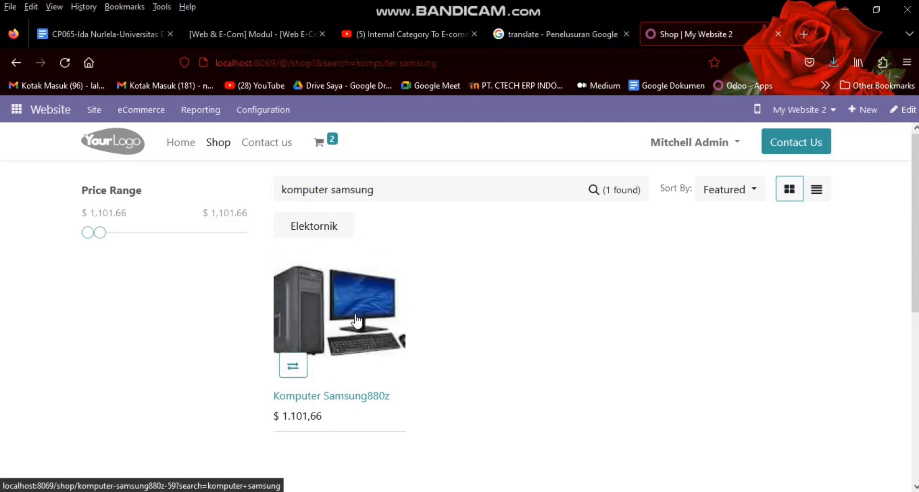
Step: Add Komputer Samsung880z to the cart and view the cart, now totalling $ 3.175,38
left_click(305, 402)
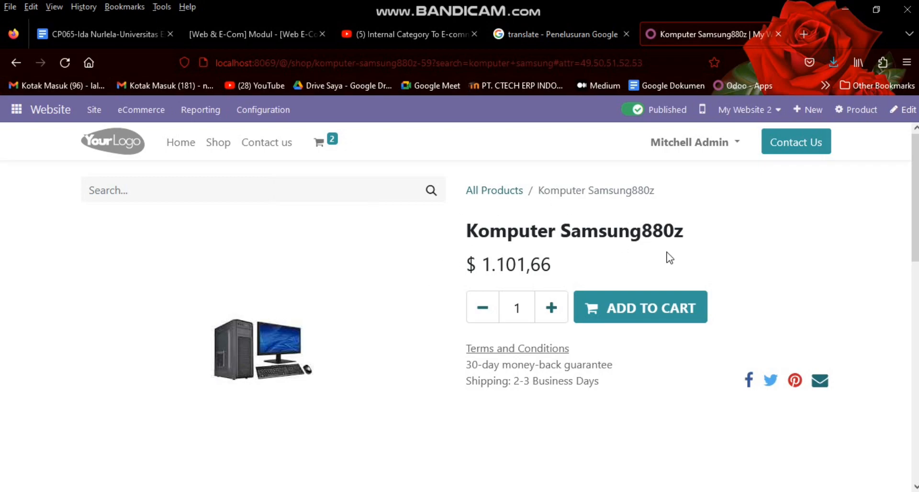
left_click(625, 308)
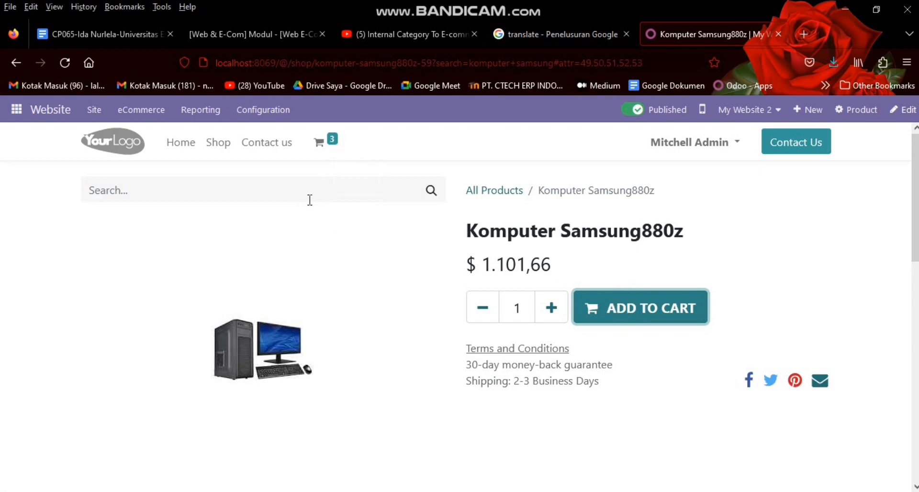
left_click(318, 148)
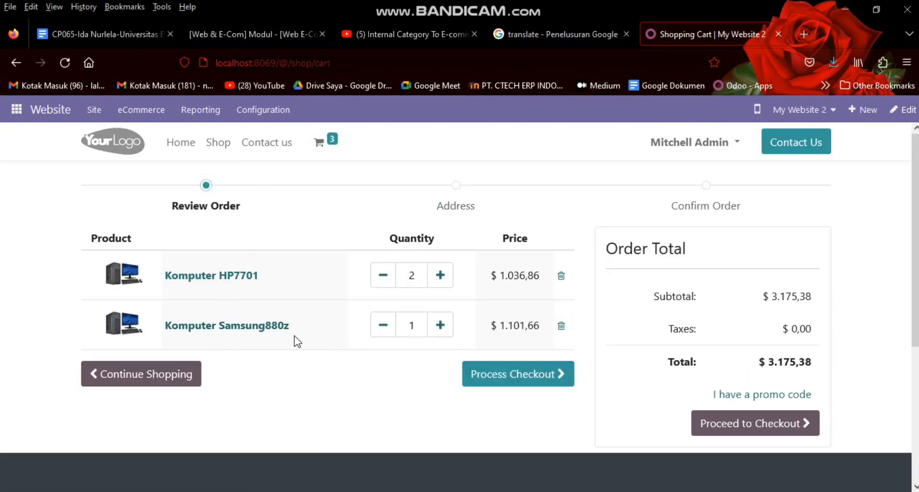
Step: Remove both Komputer HP7701 units and the Komputer Samsung880z from the cart
double_click(382, 275)
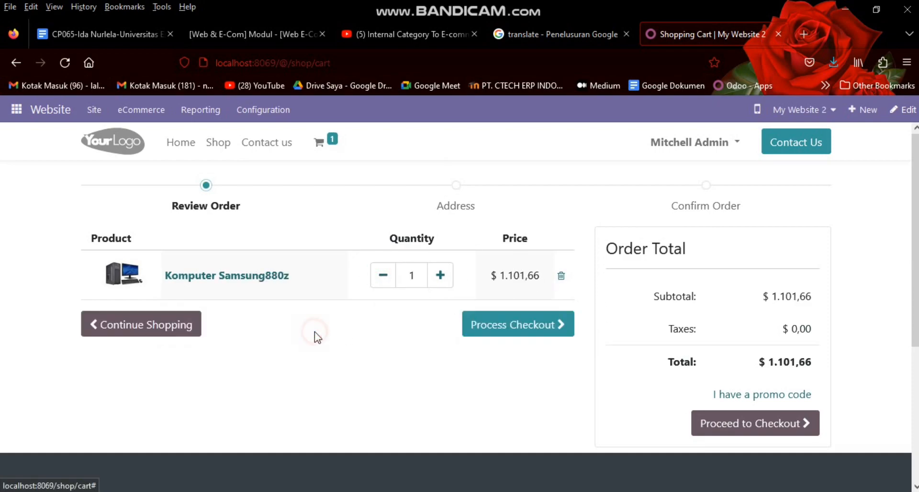
left_click(384, 274)
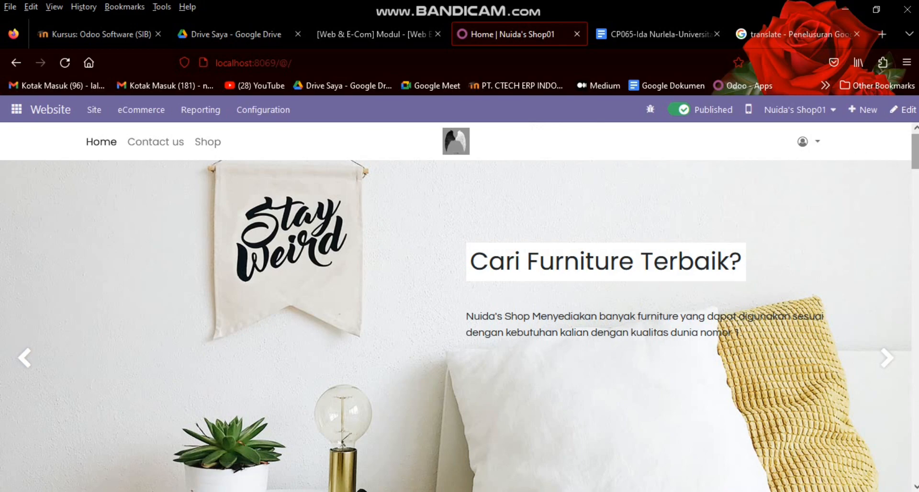
scroll(459, 306, "down", 10)
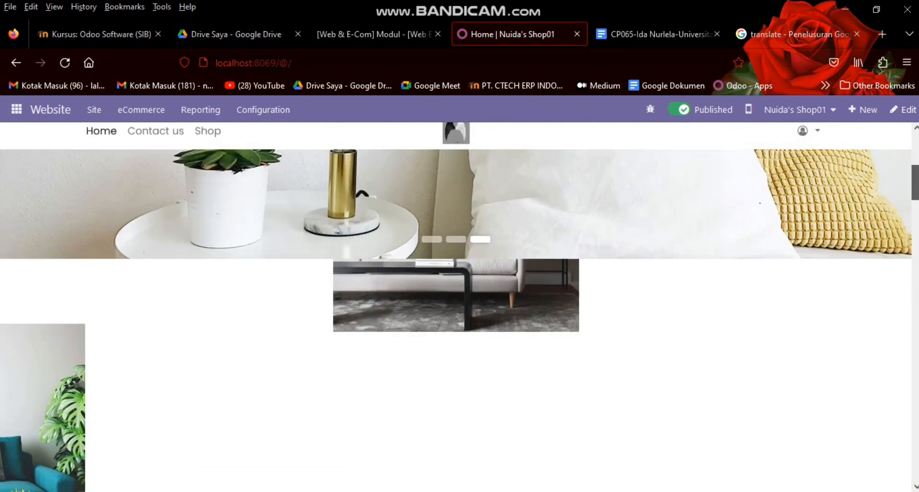
scroll(460, 306, "down", 10)
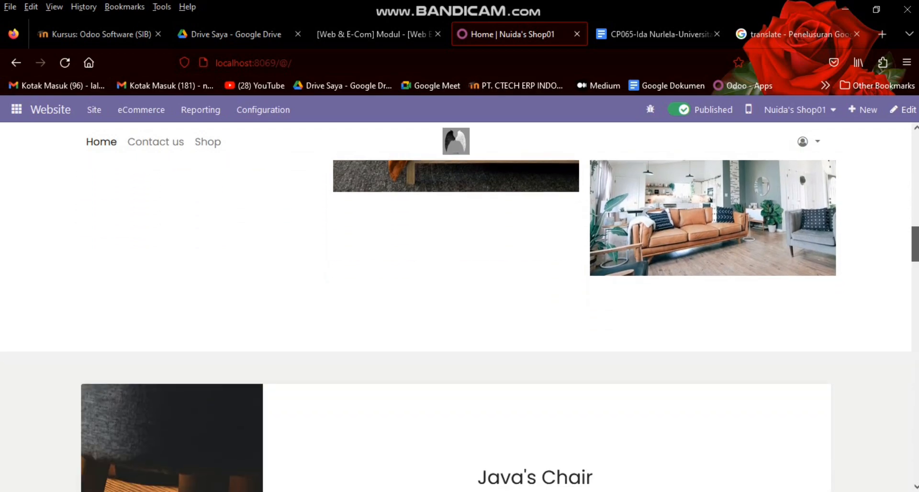
scroll(460, 306, "down", 10)
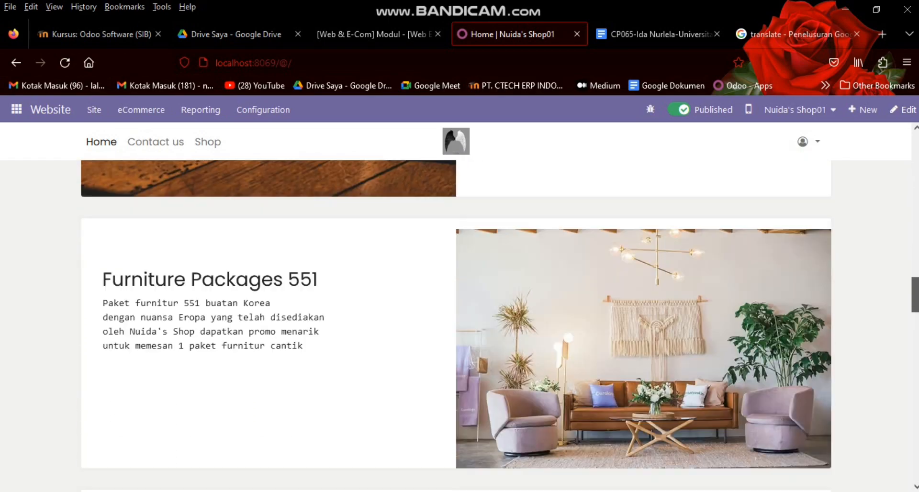
scroll(459, 306, "down", 10)
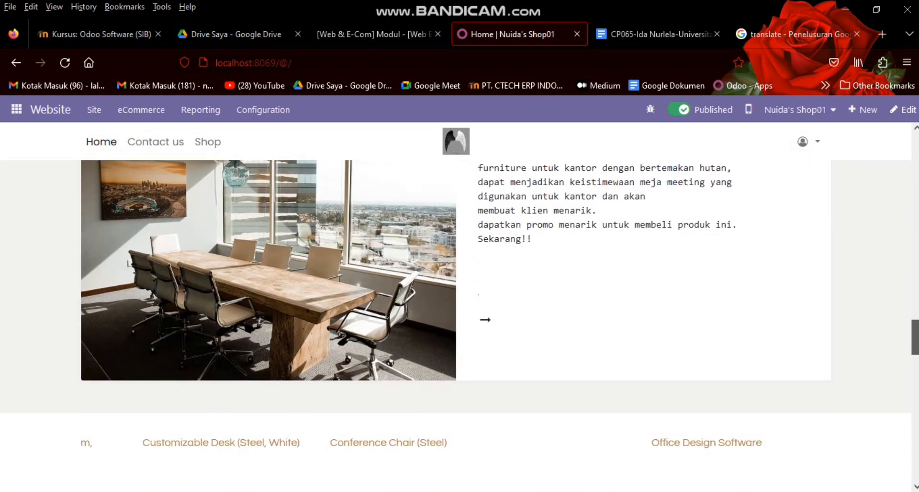
scroll(460, 306, "down", 10)
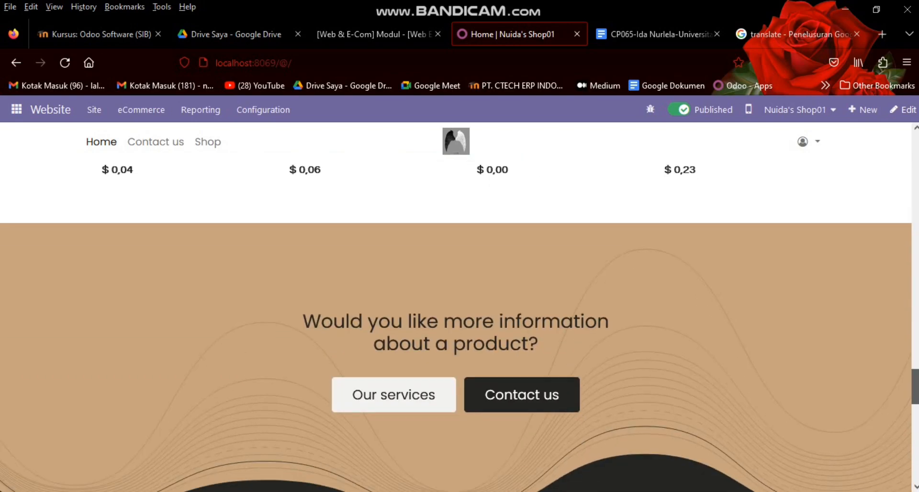
left_click_drag(915, 416, 912, 139)
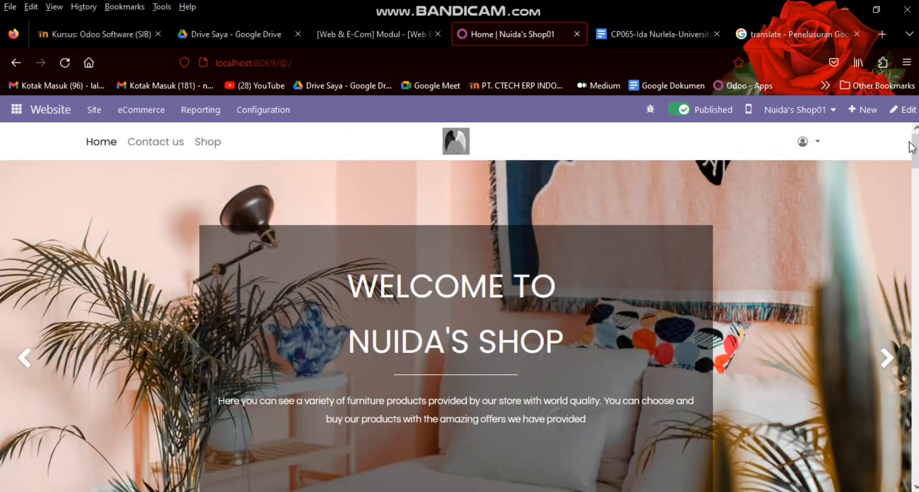
left_click(161, 149)
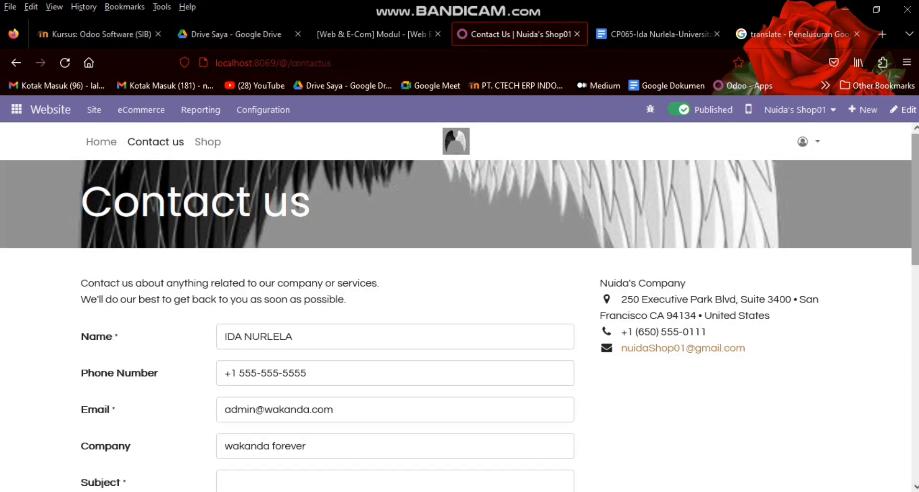
scroll(459, 306, "down", 4)
scroll(906, 343, "down", 7)
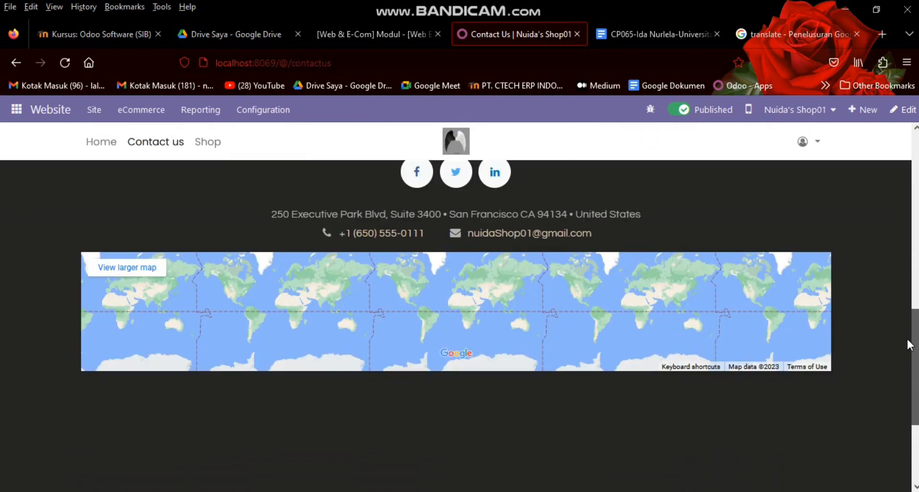
scroll(460, 306, "up", 10)
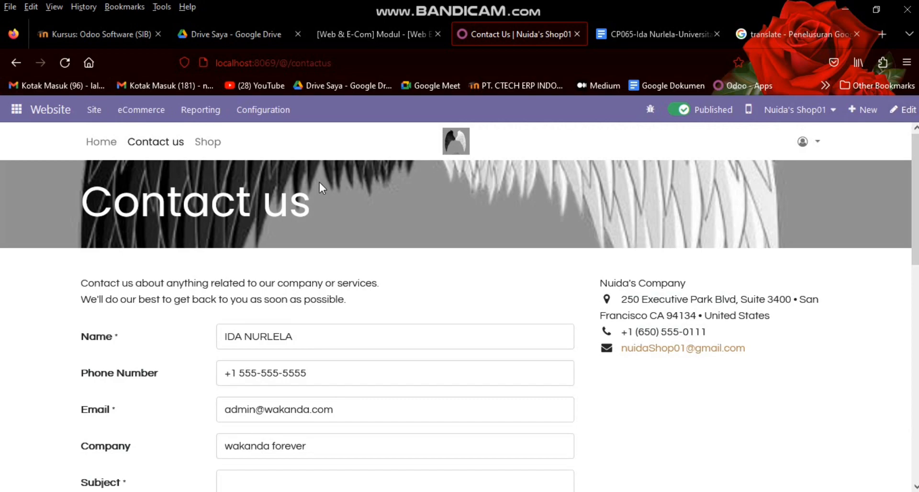
left_click(206, 145)
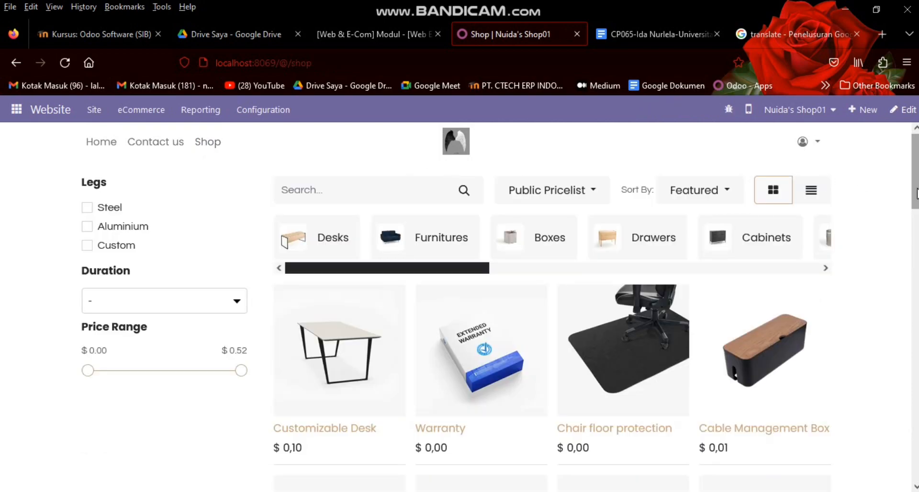
scroll(916, 194, "down", 3)
scroll(596, 304, "down", 15)
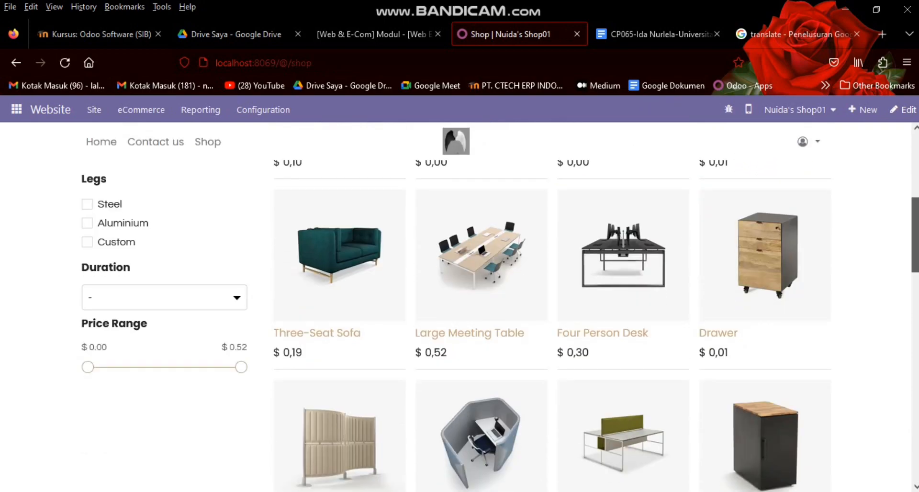
scroll(550, 306, "down", 2)
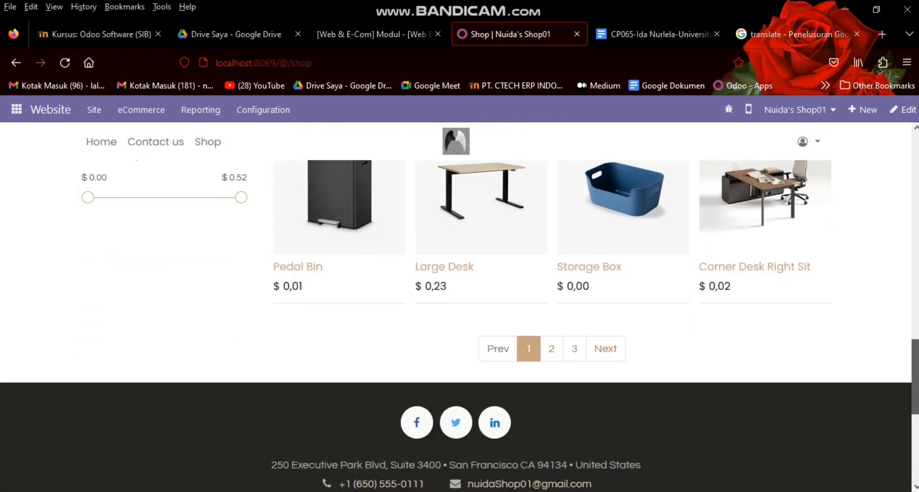
scroll(551, 306, "up", 18)
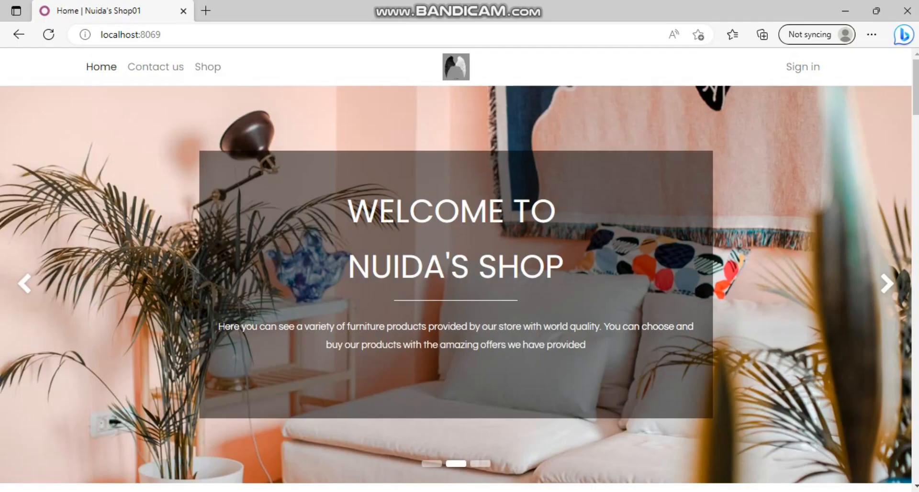
mouse_move(307, 491)
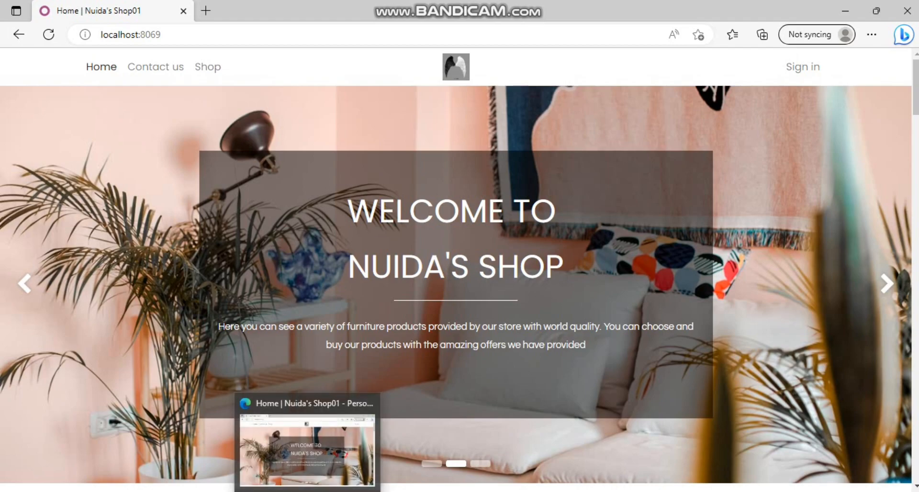
mouse_move(525, 490)
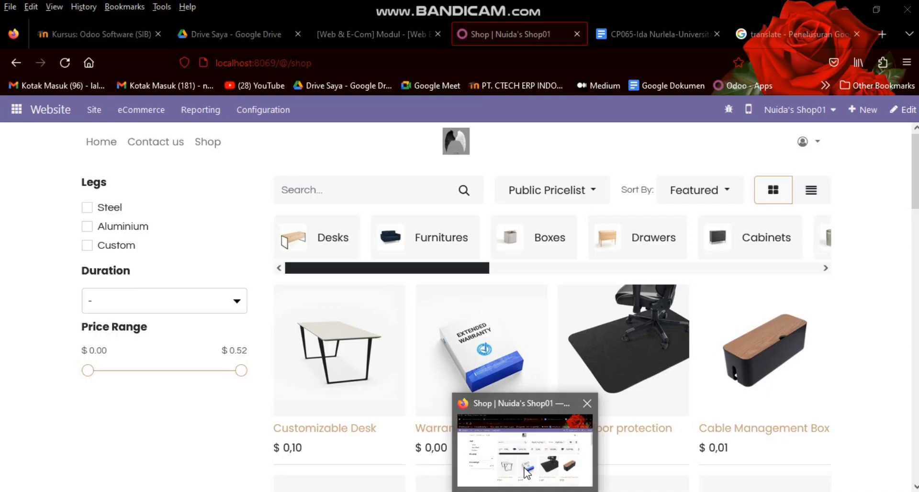
left_click(527, 471)
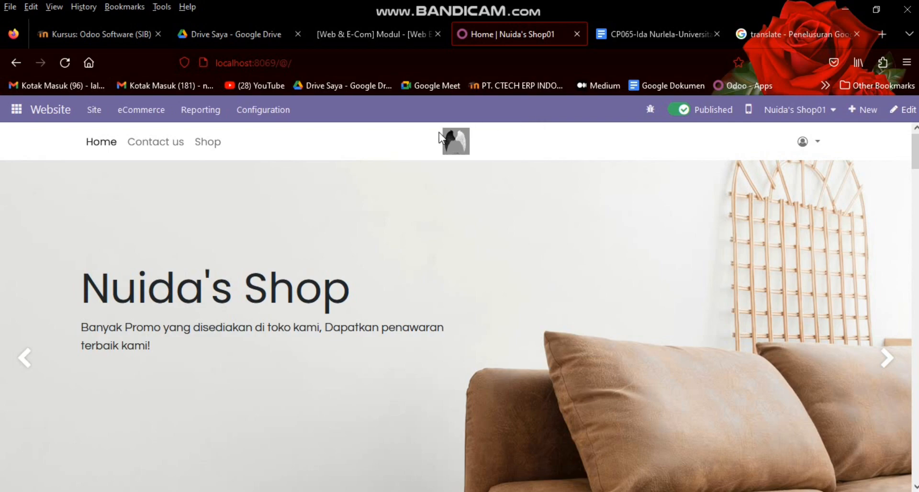
Step: Search the website settings for 'sign' and inspect the Sign in/up at checkout option
left_click(254, 109)
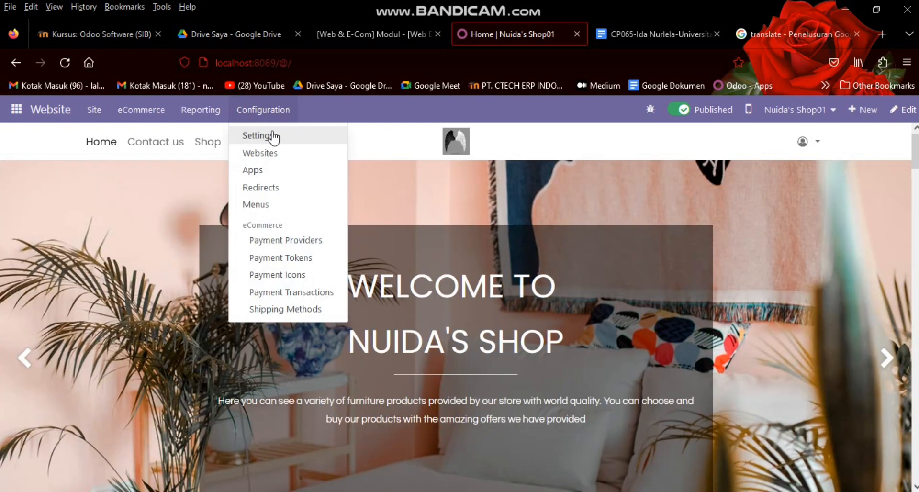
left_click(270, 136)
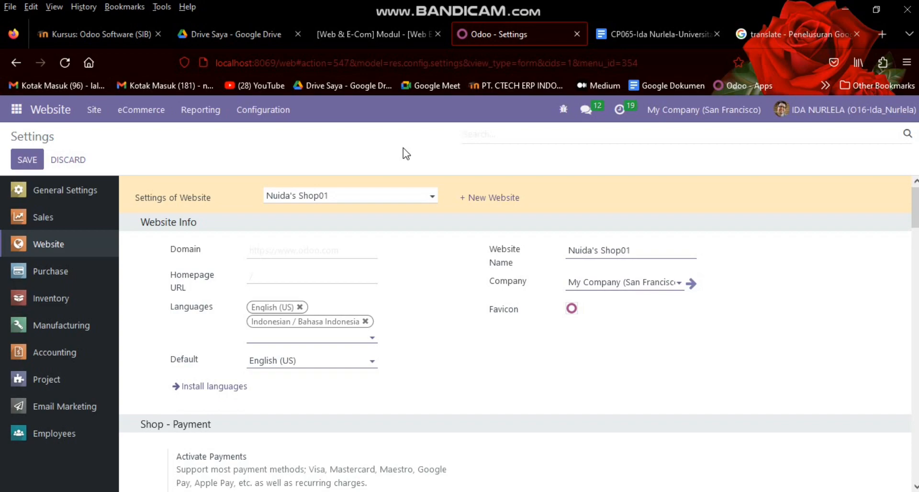
type("sign u")
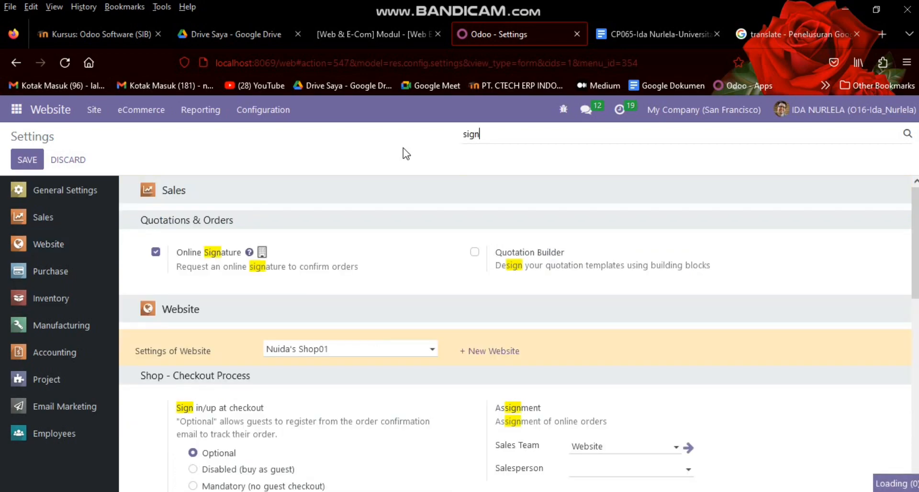
key("BackSpace")
key("BackSpace")
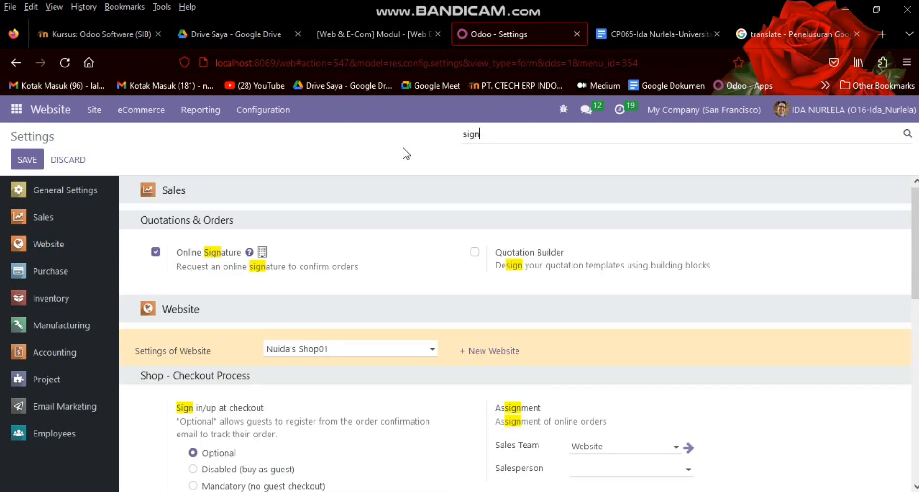
scroll(519, 334, "down", 2)
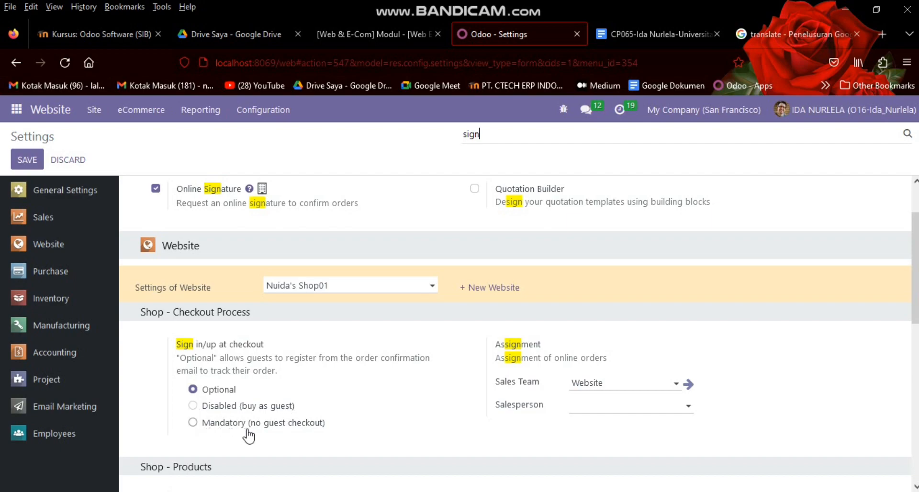
Step: Clear the settings search and switch to the Edge window showing the shop signed out
mouse_move(256, 435)
key("BackSpace")
key("BackSpace")
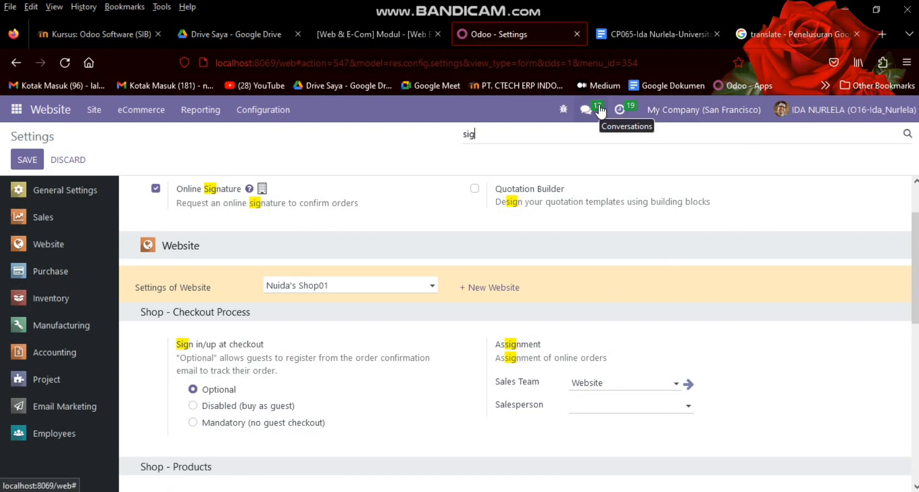
key("BackSpace")
key("BackSpace")
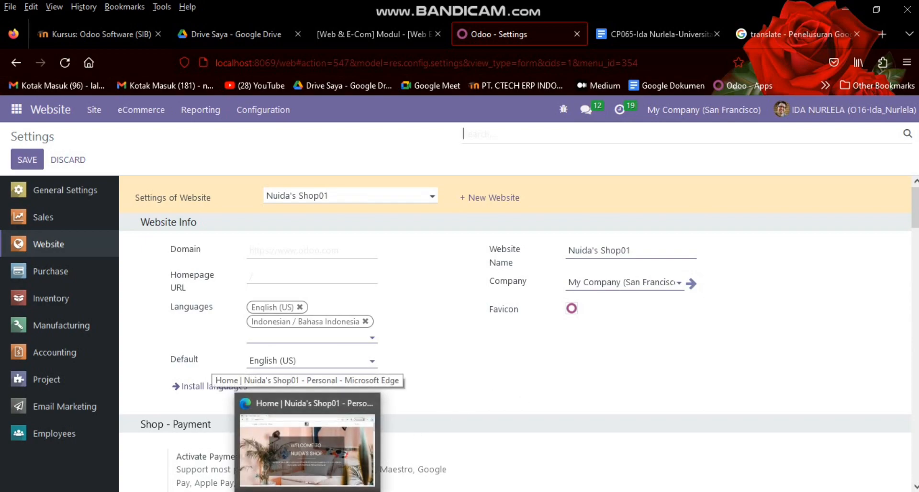
left_click(307, 443)
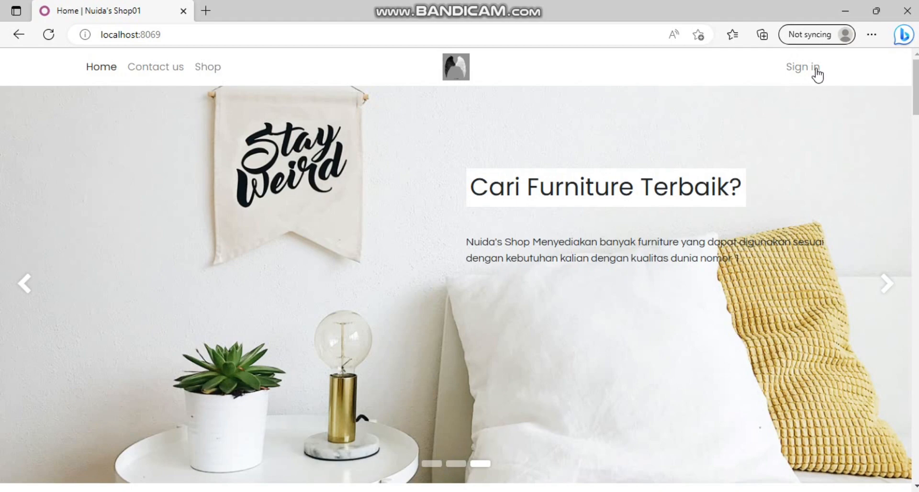
Step: Go to the shop's sign-up form and enter the customer's e-mail address
left_click(811, 71)
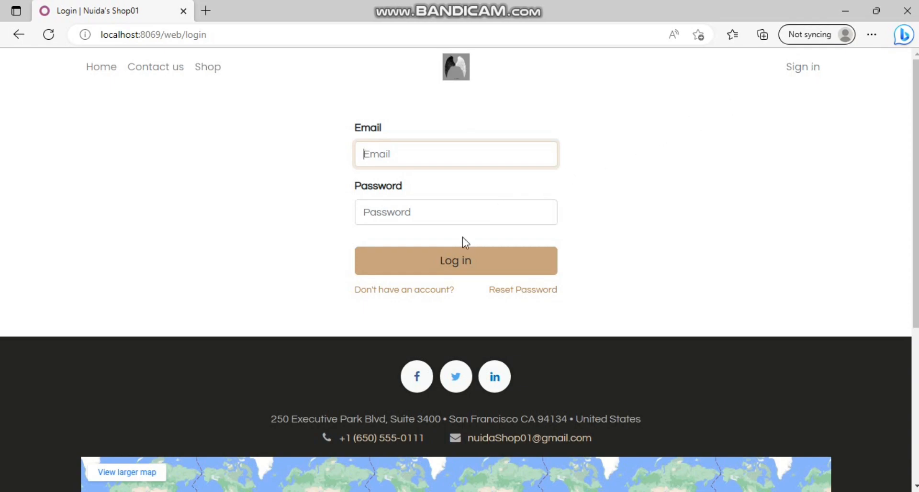
left_click(407, 294)
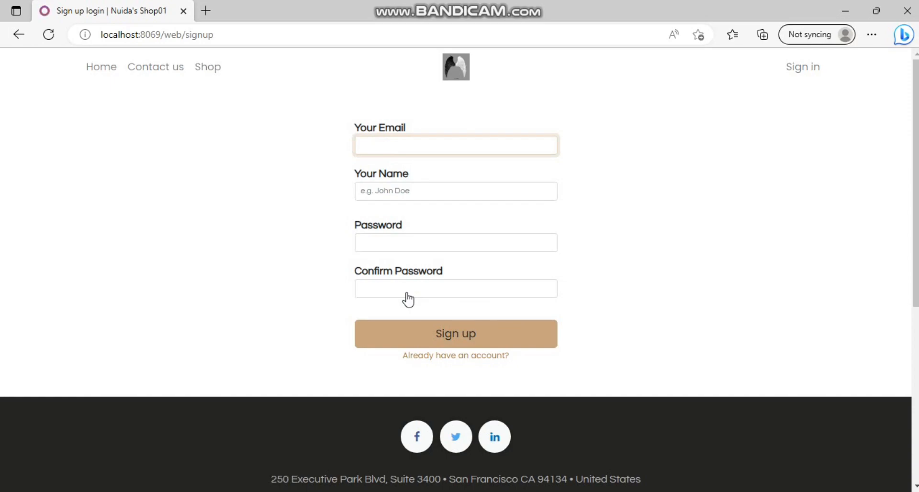
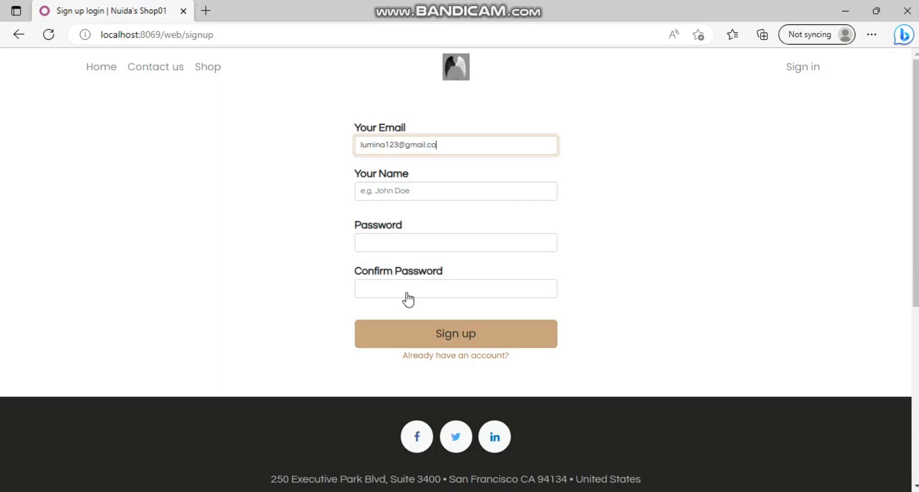
Step: Fill in the customer's name, password and password confirmation, then submit the form
left_click(385, 190)
type("Lumina")
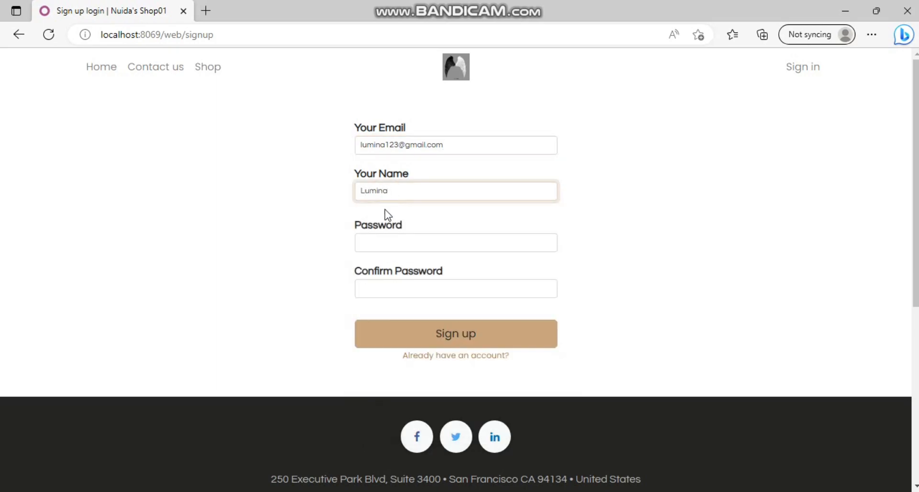
left_click(390, 241)
type("123")
left_click(405, 287)
type("12")
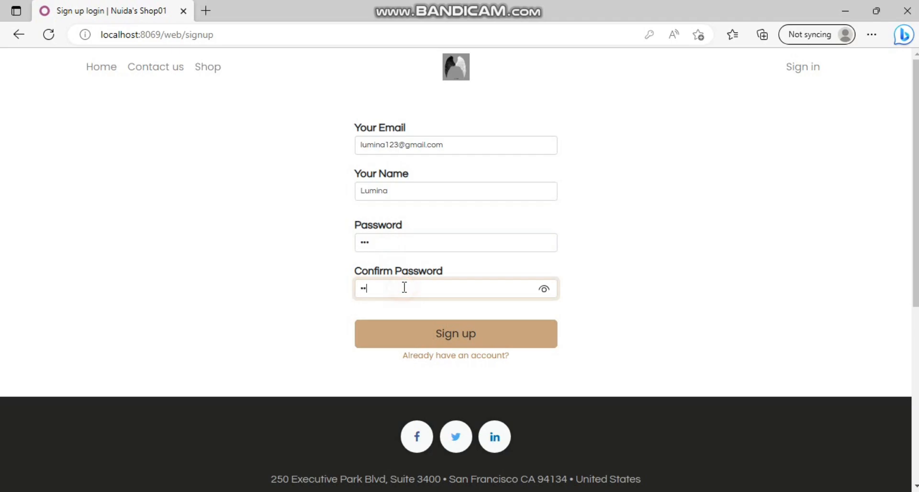
left_click(417, 333)
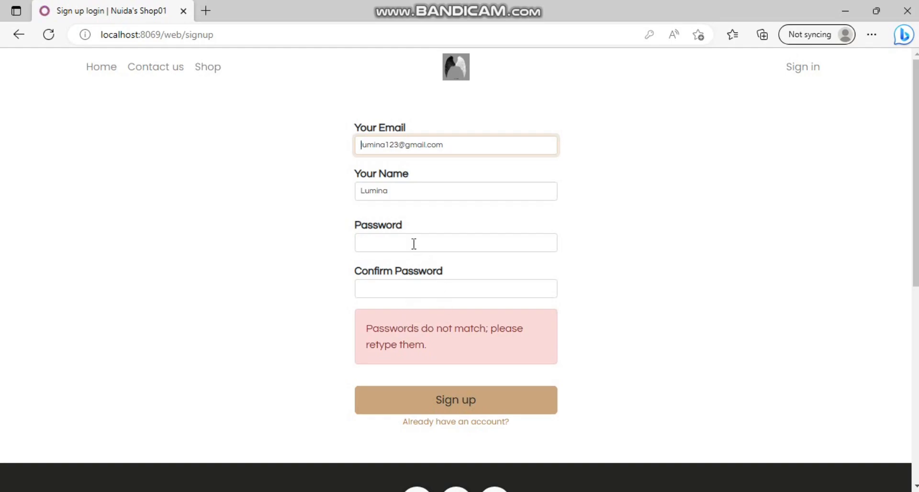
Step: Re-enter the matching password and confirmation and create the account
left_click(398, 241)
type("1")
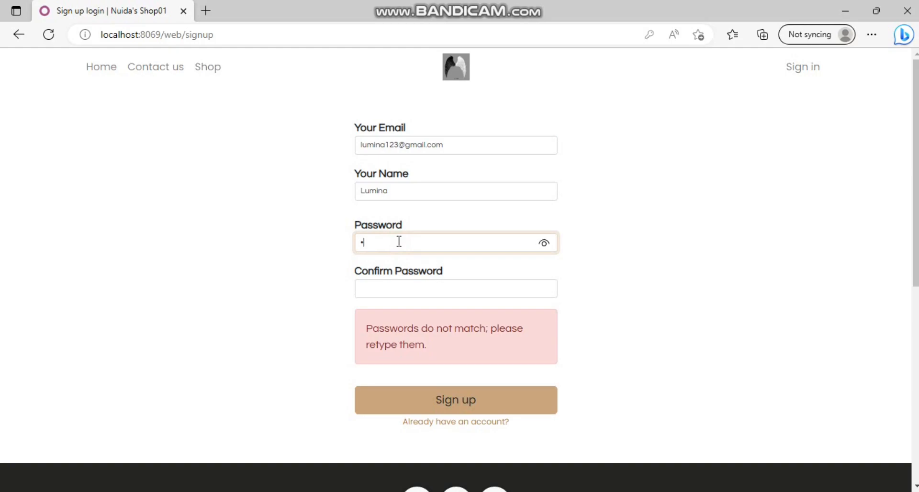
left_click(398, 289)
type("12")
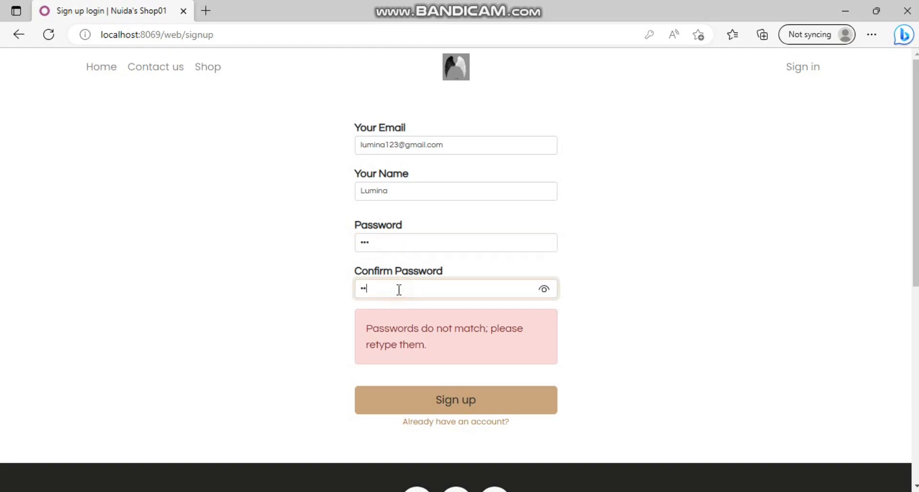
left_click(415, 397)
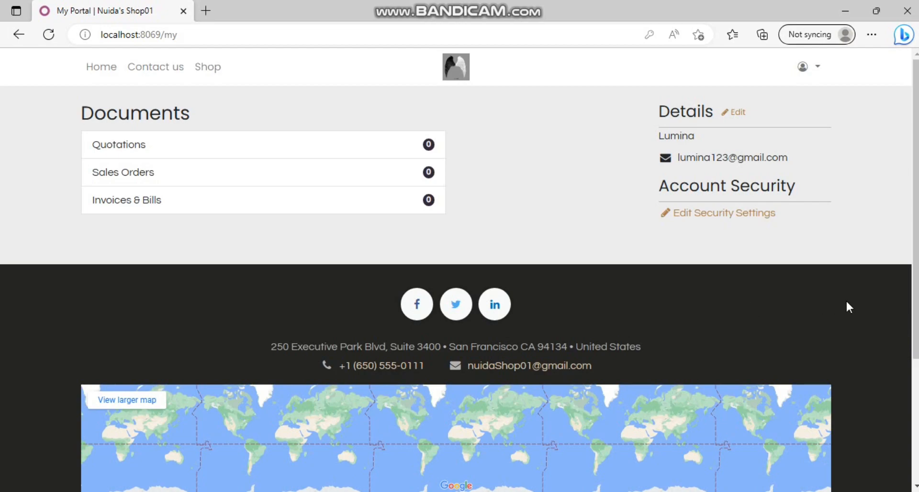
mouse_move(915, 292)
left_mouse_down()
mouse_move(915, 340)
mouse_move(916, 292)
left_mouse_up()
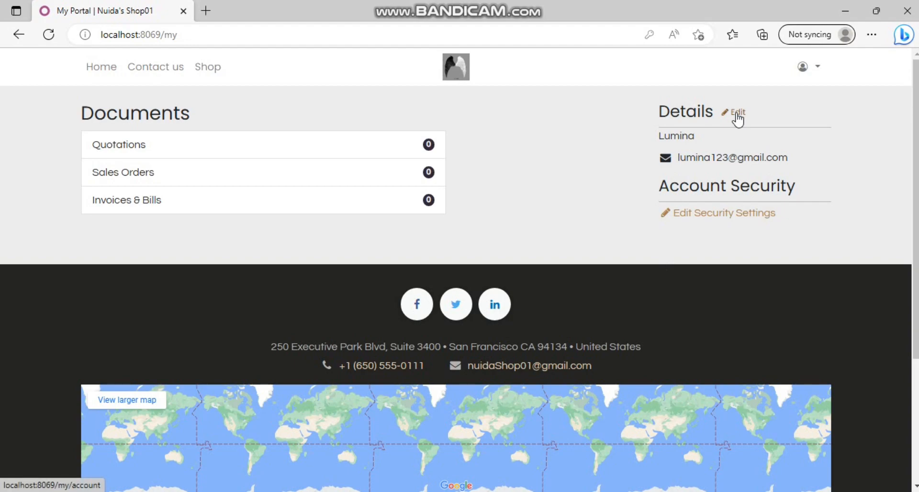
scroll(904, 381, "down", 4)
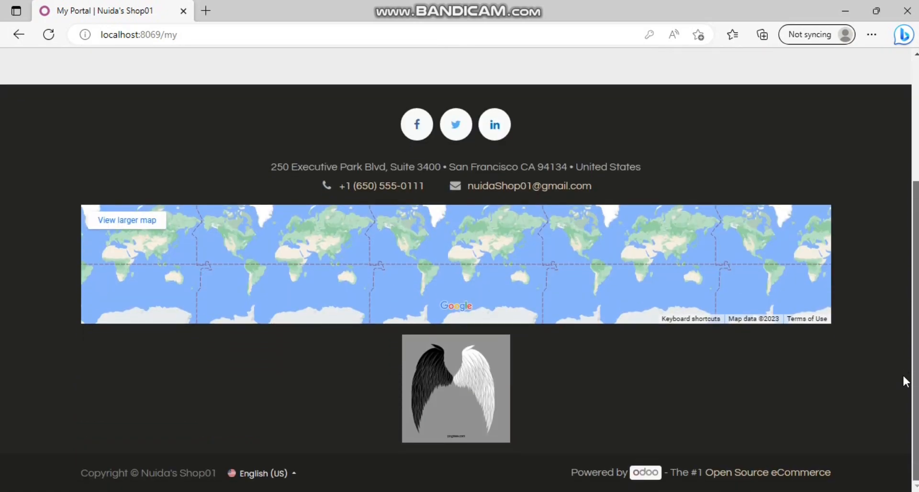
left_click_drag(915, 371, 916, 119)
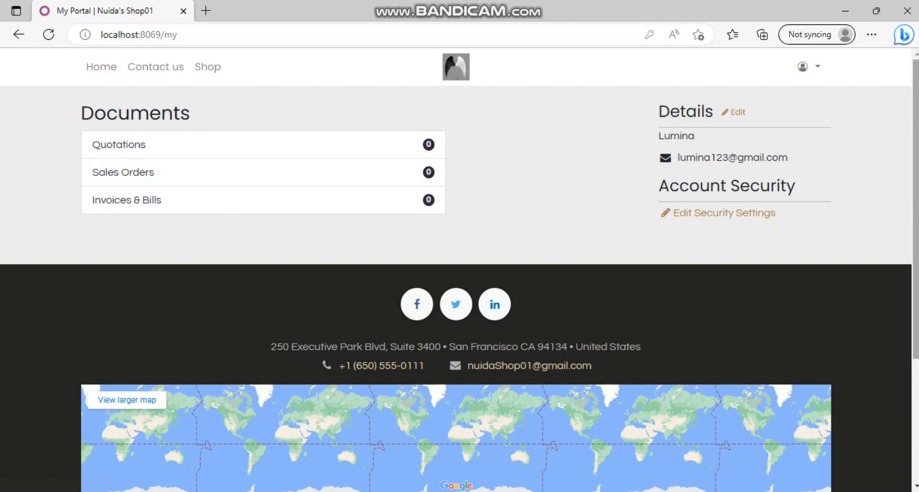
scroll(865, 168, "down", 3)
scroll(866, 168, "up", 3)
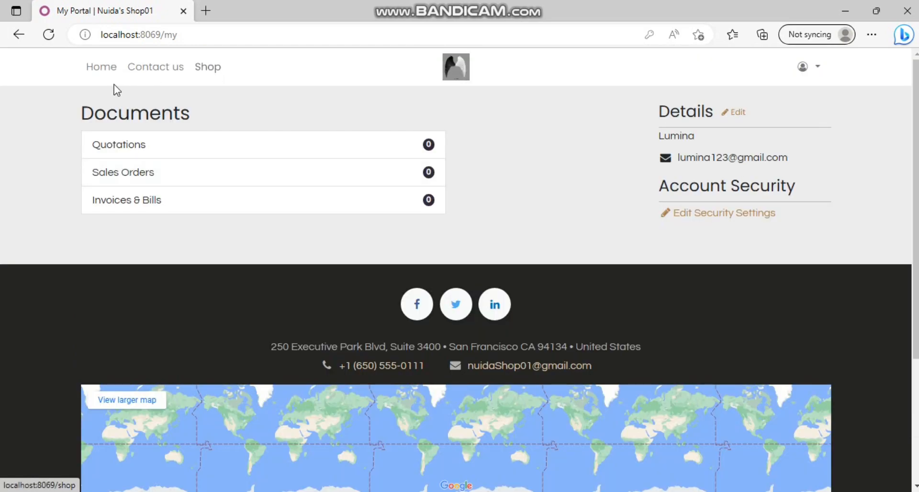
Step: Return to the Nuida's Shop01 home page and scroll through its banner and product sections
left_click(94, 70)
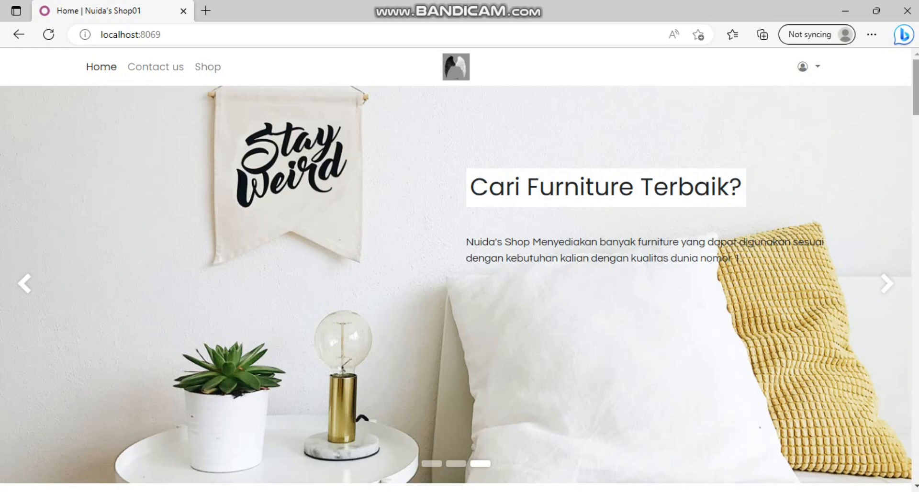
scroll(459, 268, "down", 20)
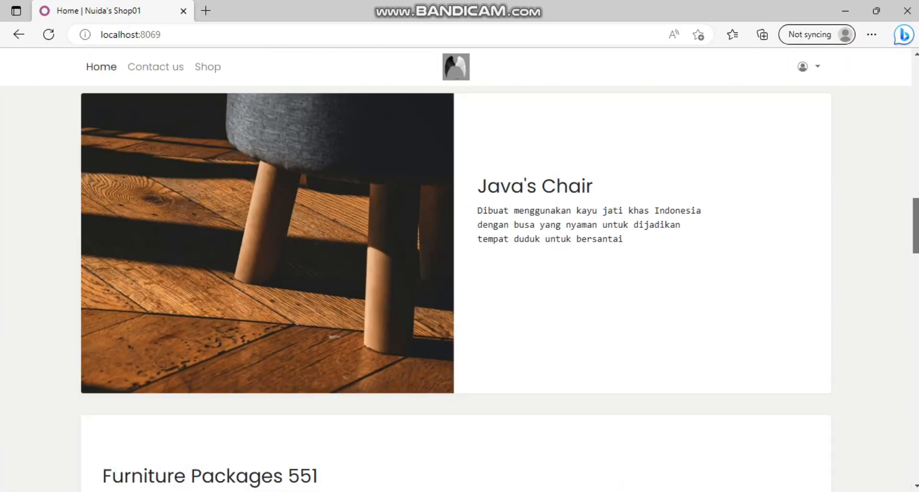
left_click_drag(917, 242, 916, 85)
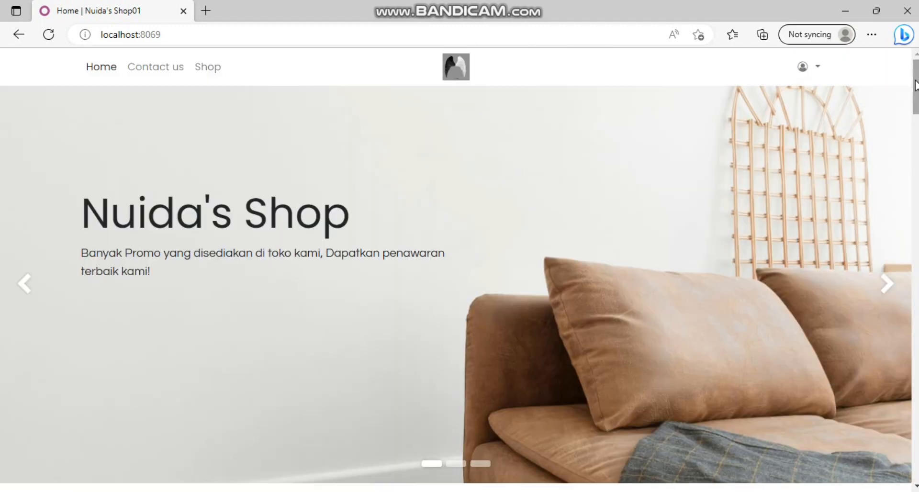
left_click(146, 69)
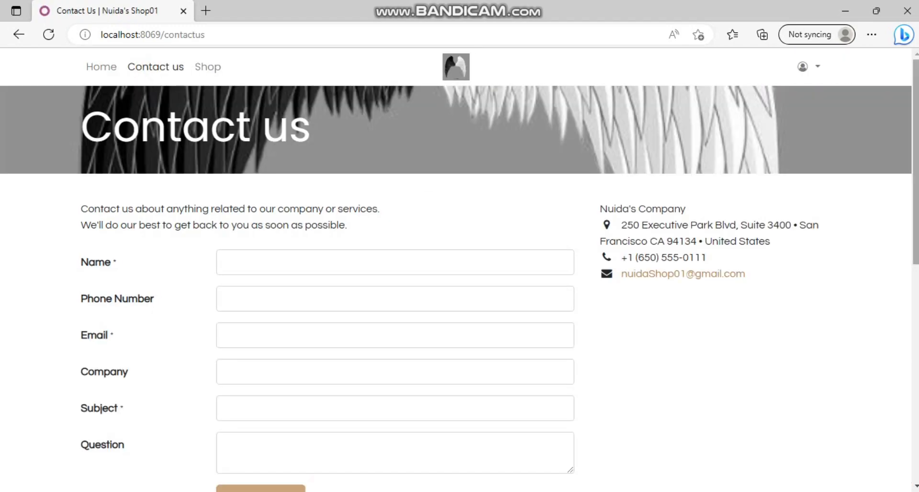
Step: Scroll over the Contact us page, then open the Shop catalogue starting with Customizable Desk
mouse_move(916, 153)
left_mouse_down()
mouse_move(917, 271)
mouse_move(917, 165)
left_mouse_up()
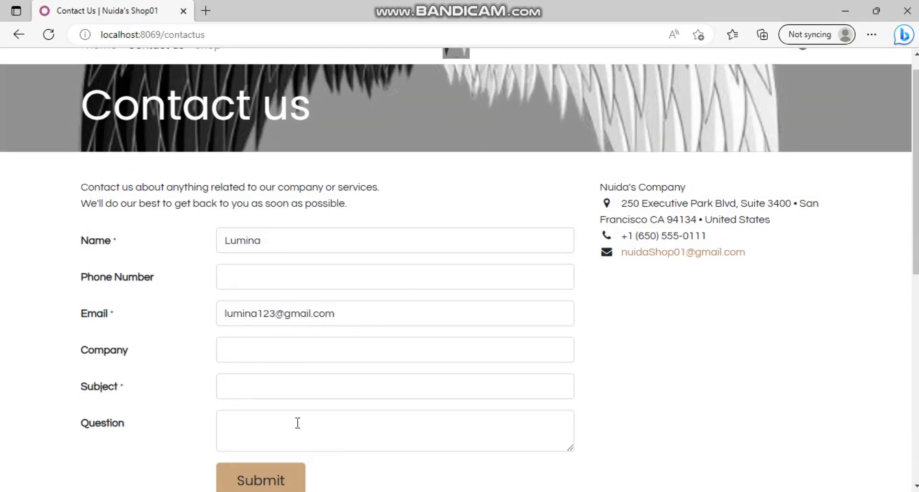
scroll(914, 144, "up", 1)
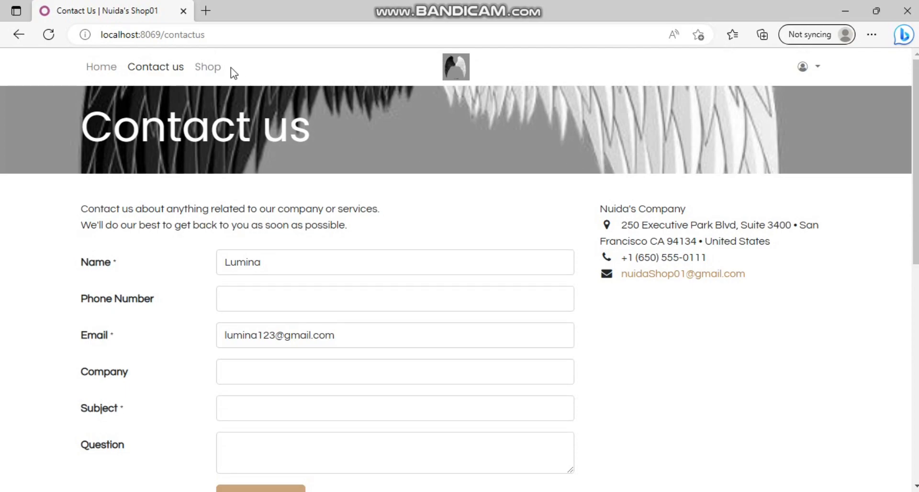
left_click(211, 71)
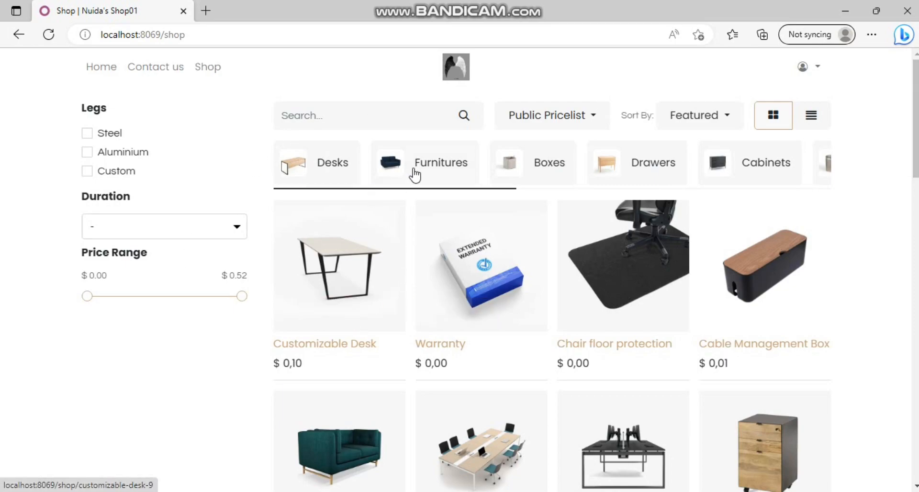
mouse_move(915, 152)
left_mouse_down()
mouse_move(916, 391)
mouse_move(915, 152)
left_mouse_up()
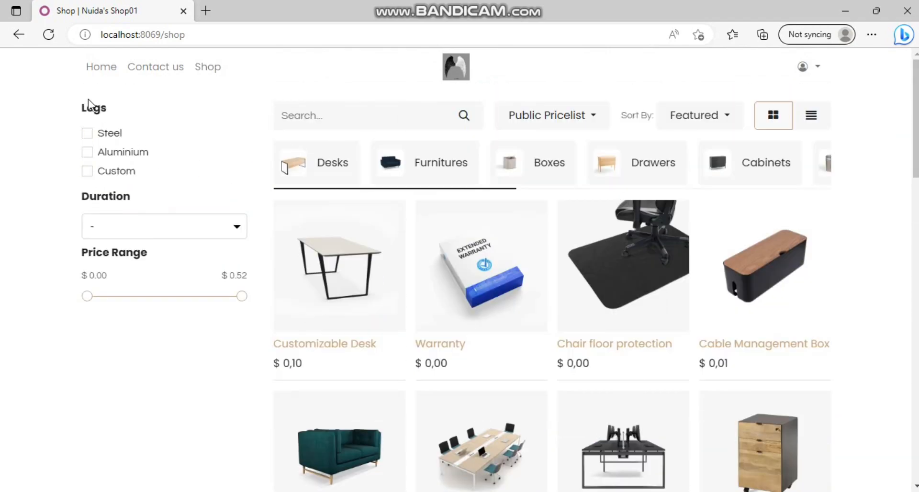
left_click(87, 135)
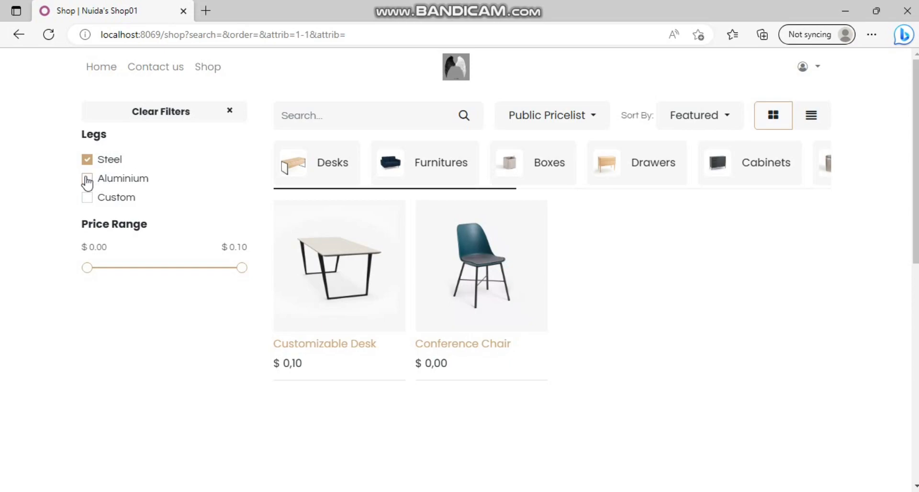
left_click(87, 180)
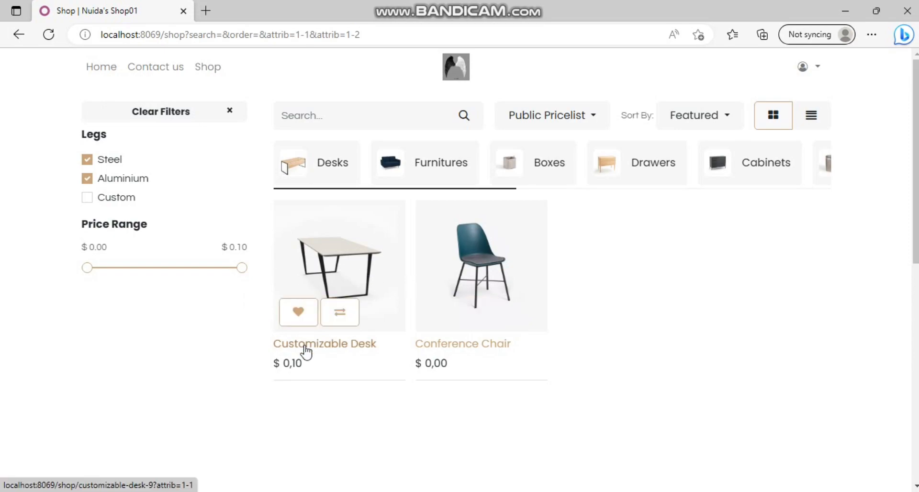
left_click(89, 180)
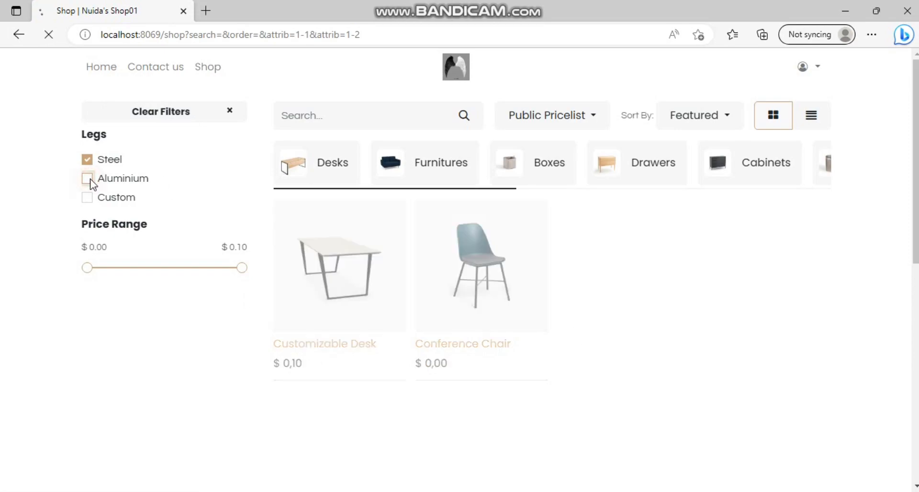
left_click(87, 160)
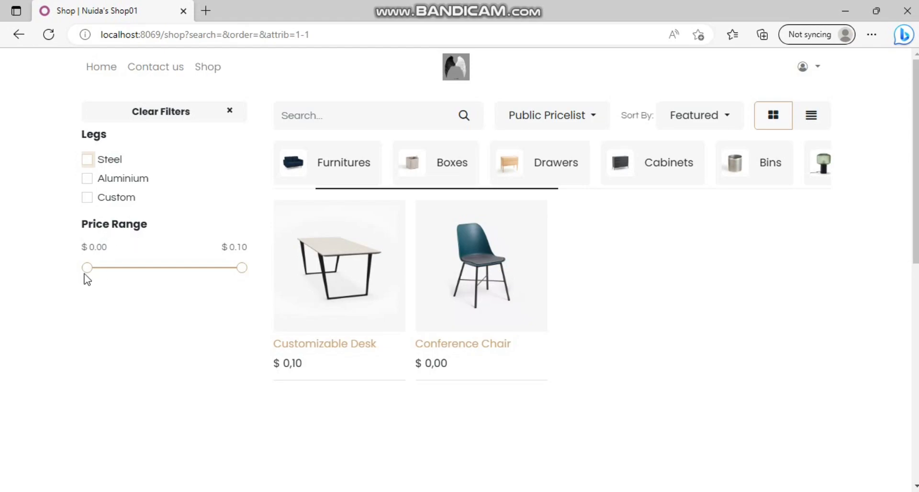
left_click_drag(89, 277, 114, 277)
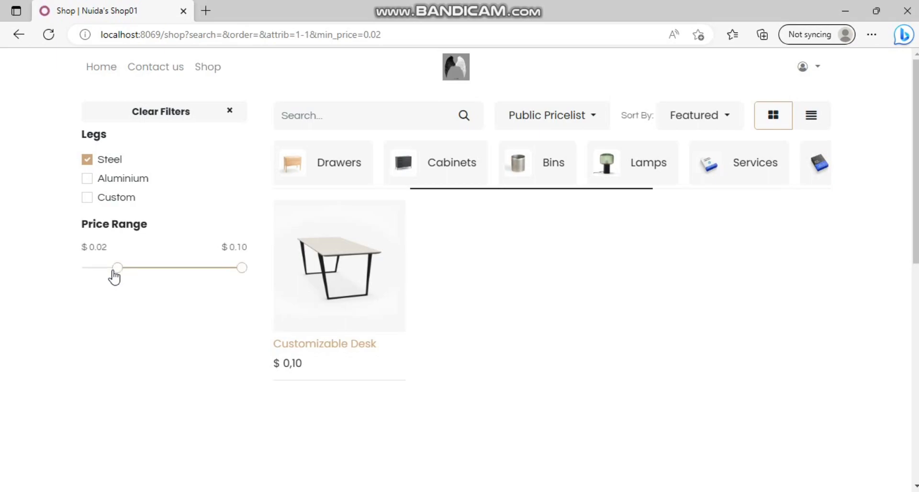
left_click(124, 270)
left_click(122, 271)
left_click_drag(124, 277, 74, 268)
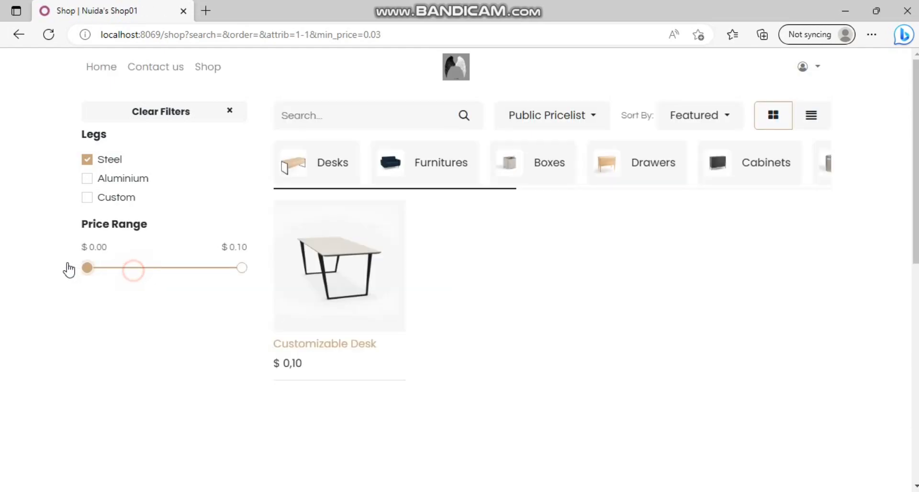
left_click(87, 160)
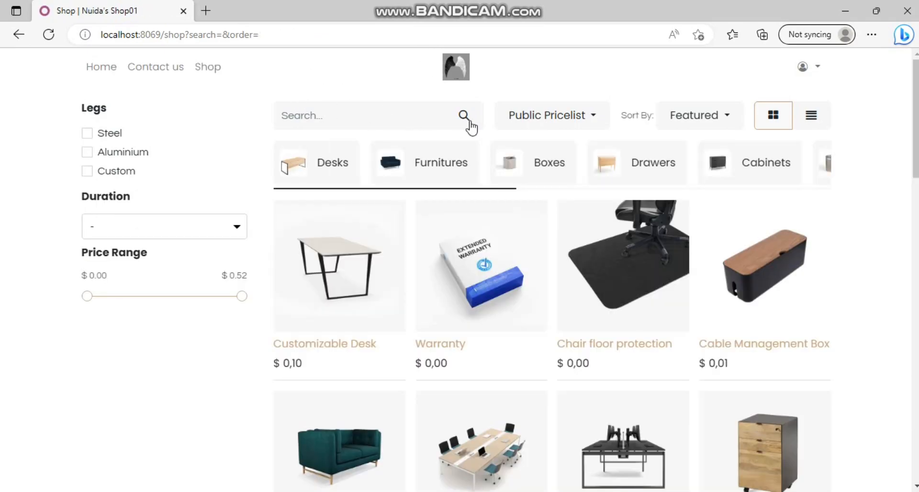
Step: Check the Pricelist and Sort By options, then switch the catalogue from grid to list view
left_click(576, 120)
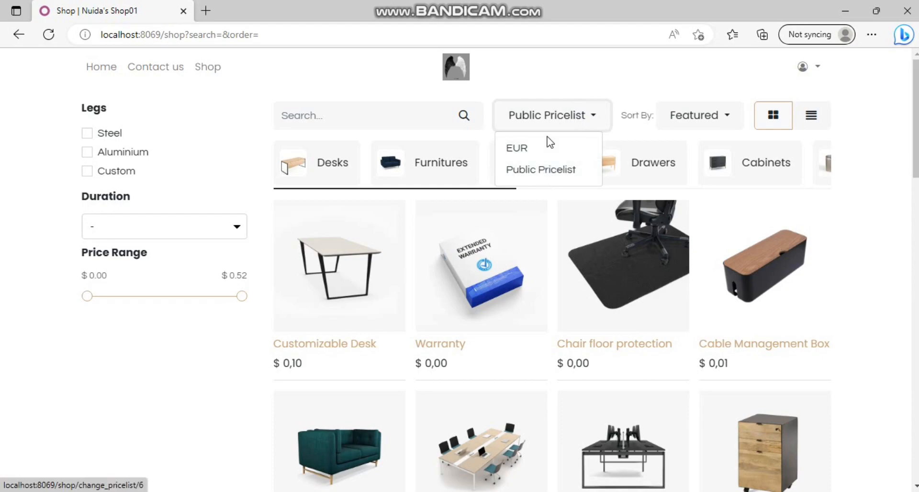
left_click(682, 118)
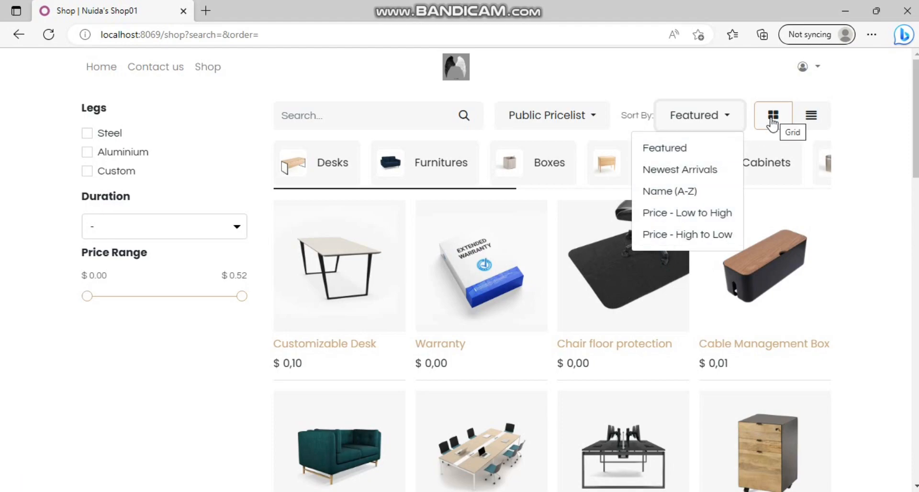
left_click(770, 125)
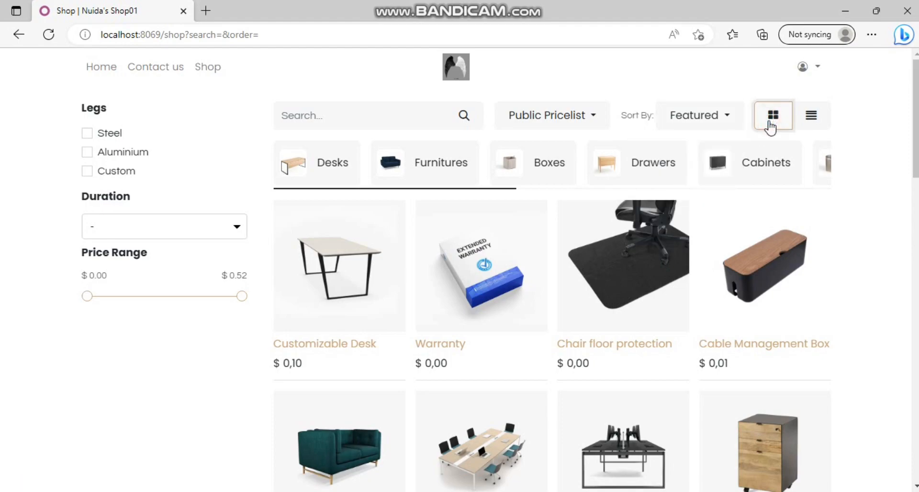
left_click(815, 122)
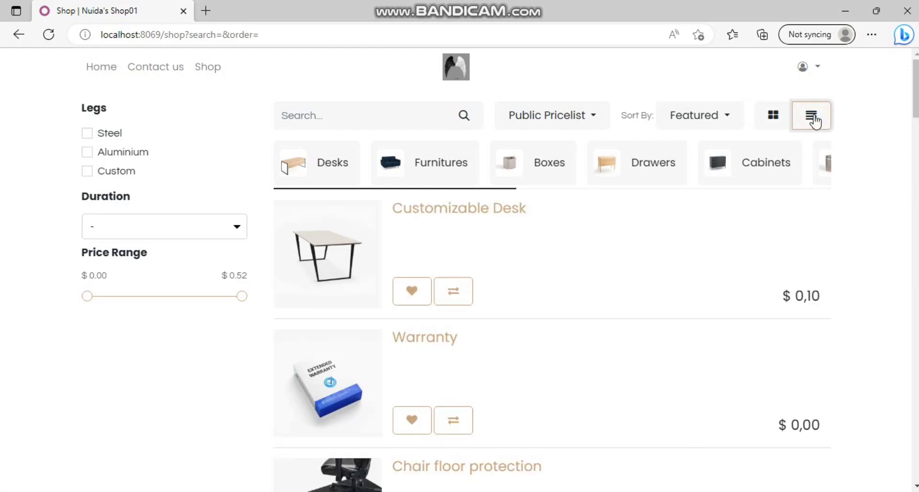
scroll(499, 273, "down", 3)
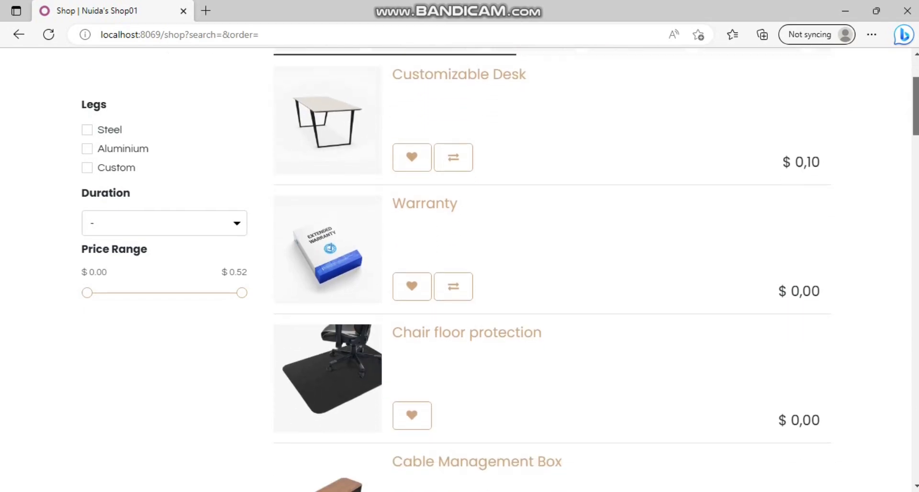
scroll(843, 115, "up", 3)
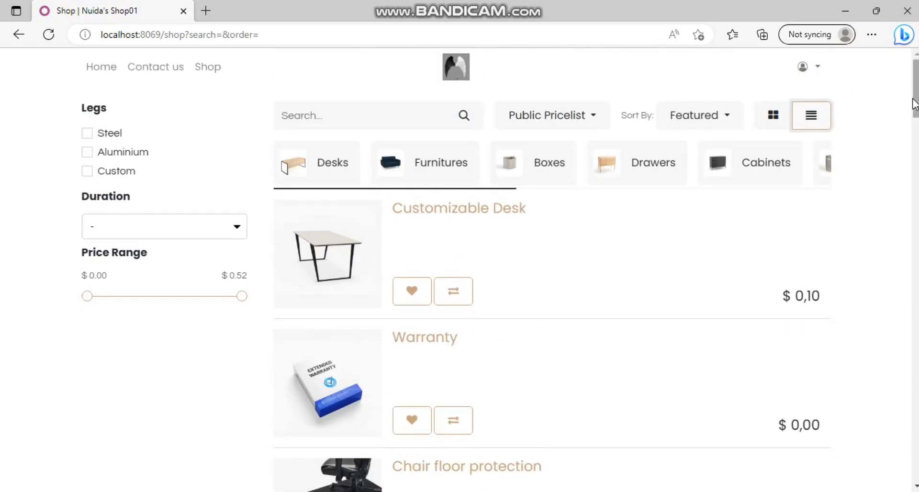
mouse_move(914, 102)
left_mouse_down()
mouse_move(914, 270)
mouse_move(914, 103)
left_mouse_up()
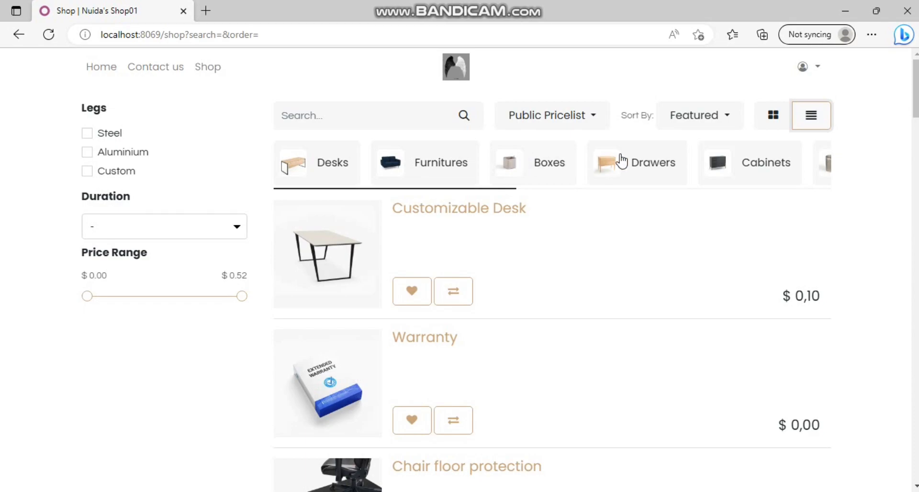
Step: Open the Cabinets category, then the Large Cabinet product page priced $ 0,04
left_click(731, 168)
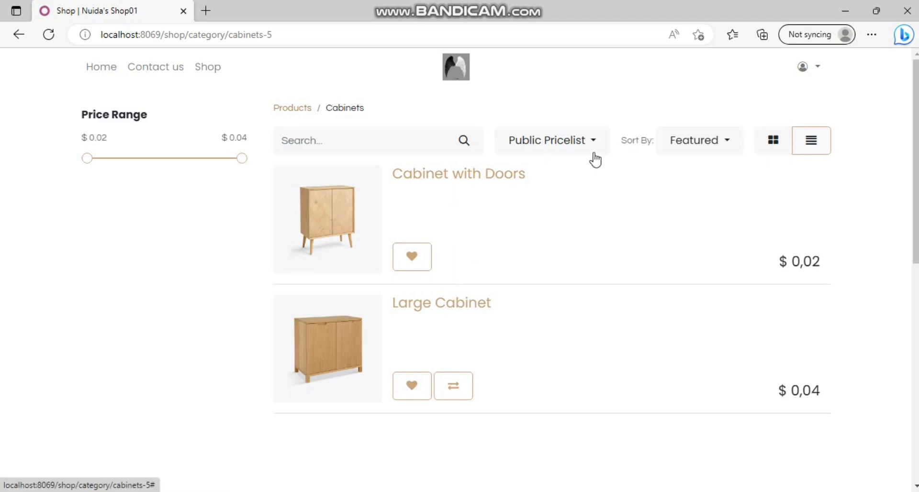
left_click(416, 309)
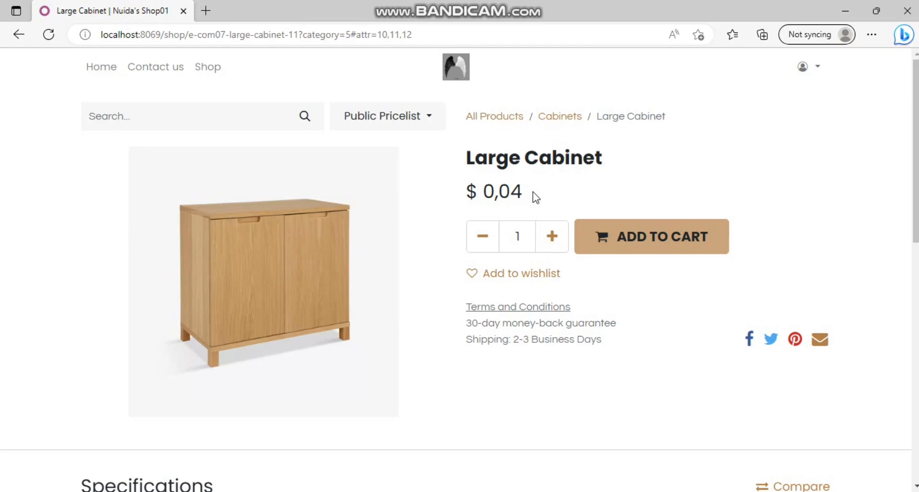
left_click(553, 235)
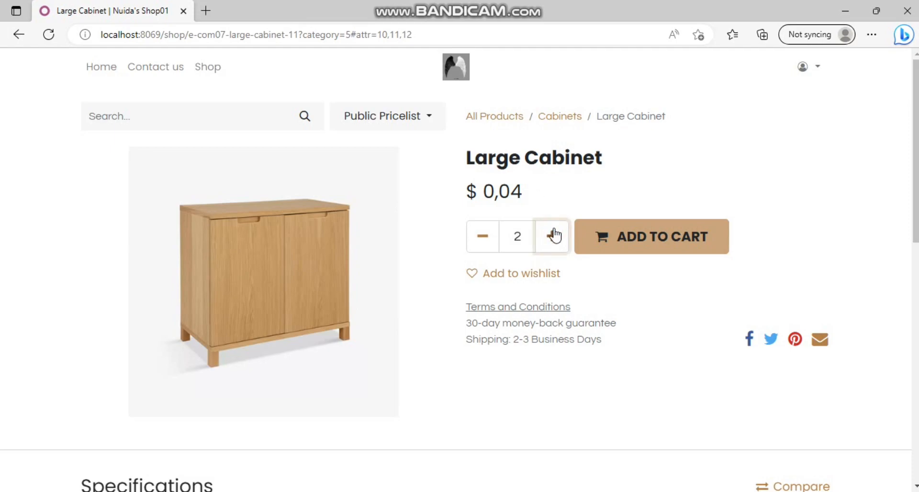
left_click(652, 239)
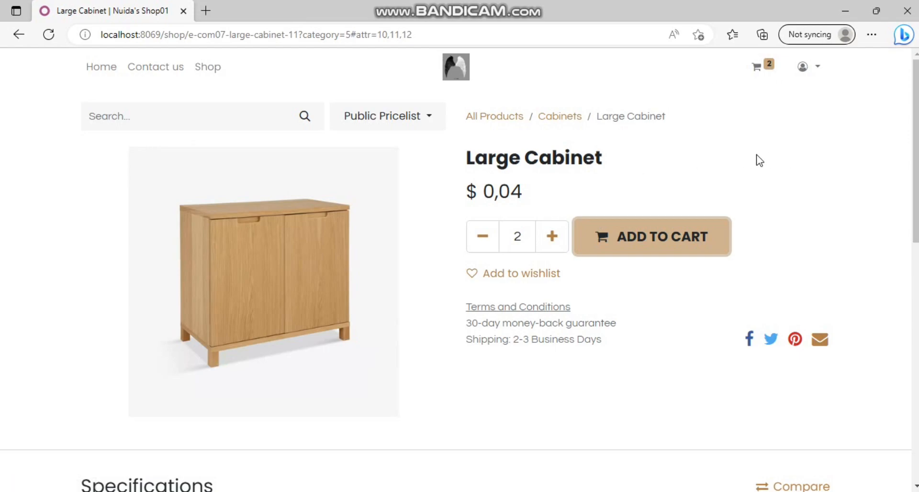
scroll(766, 186, "down", 1)
scroll(460, 270, "up", 1)
scroll(459, 269, "down", 2)
scroll(146, 287, "down", 2)
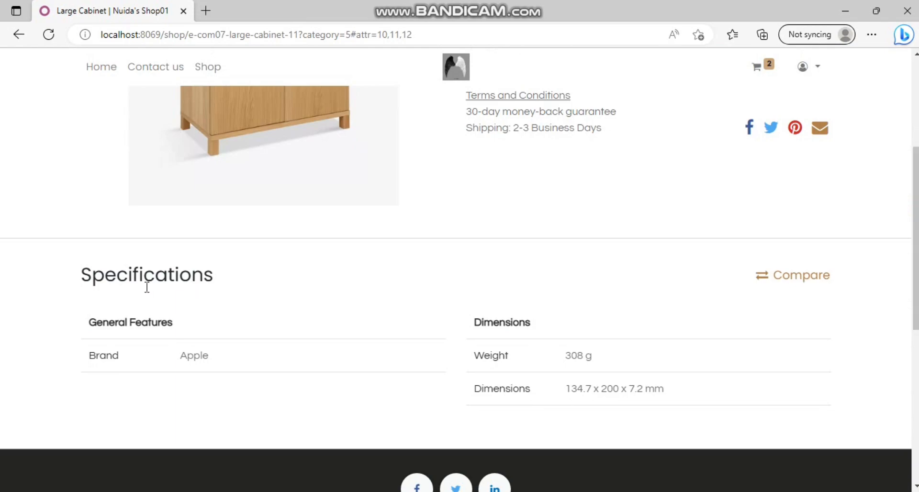
left_click_drag(96, 322, 172, 329)
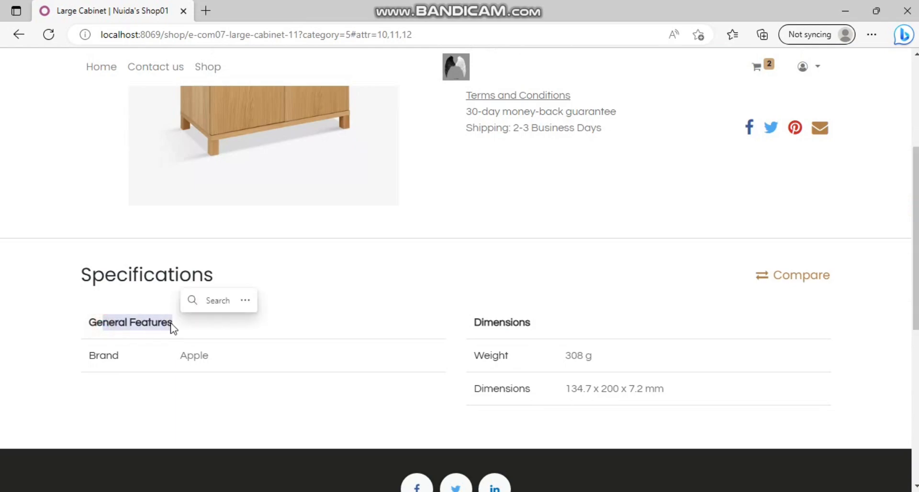
left_click(99, 354)
left_click_drag(99, 354, 222, 362)
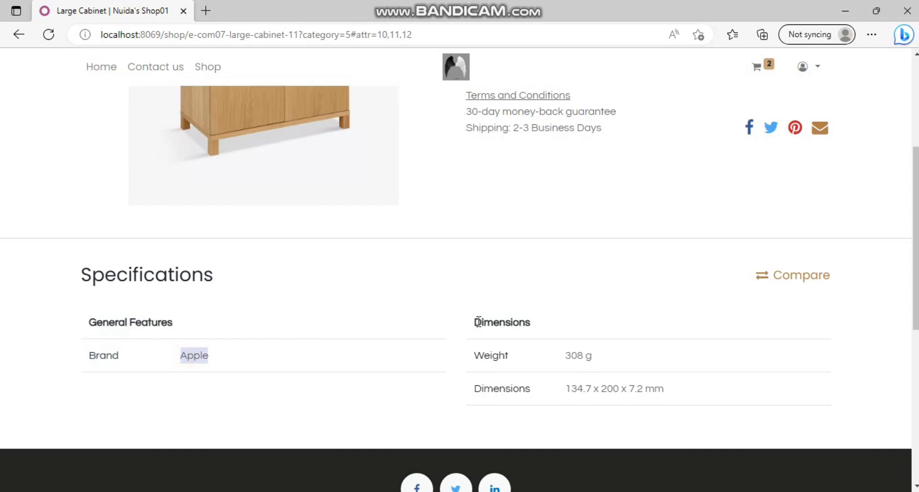
left_click_drag(474, 322, 540, 327)
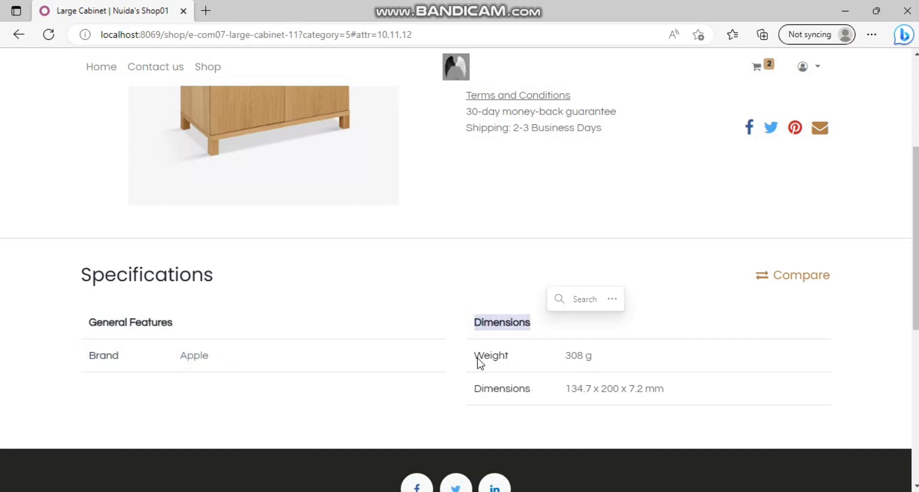
left_click_drag(476, 359, 599, 361)
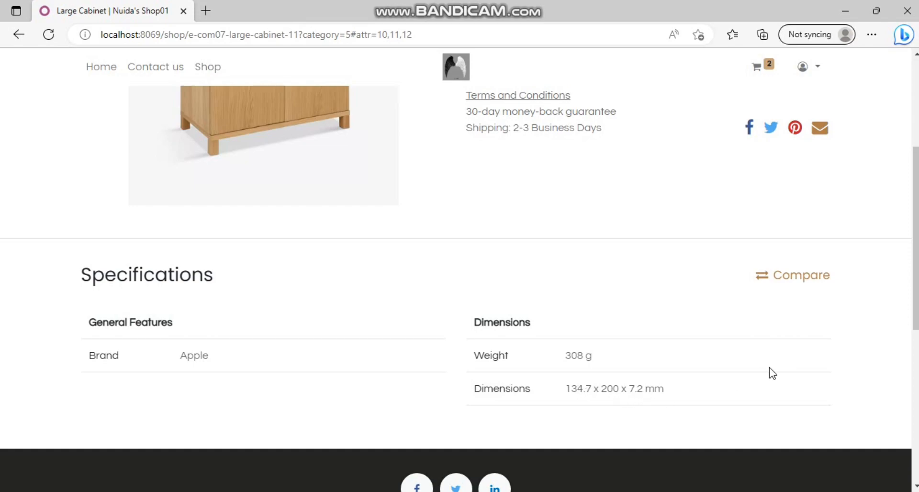
scroll(914, 239, "up", 5)
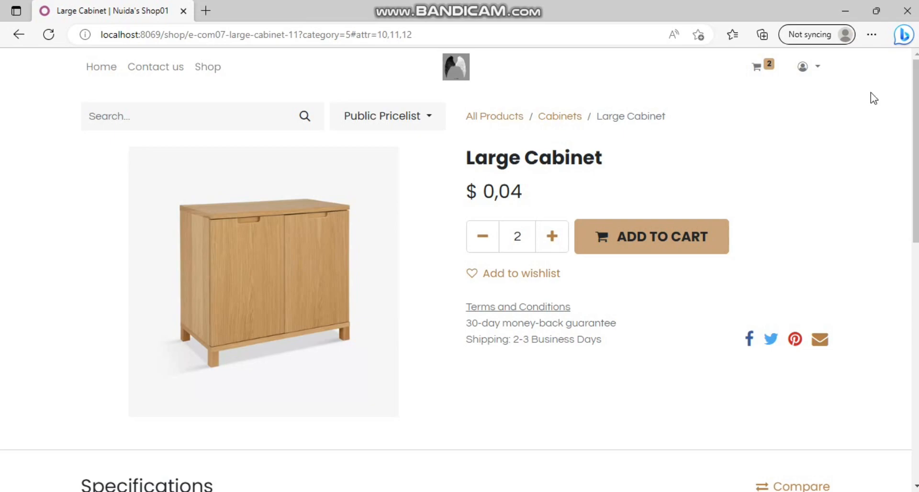
Step: Check out the cart of 2 Large Cabinets ($ 0,08) to the Address step
left_click(757, 68)
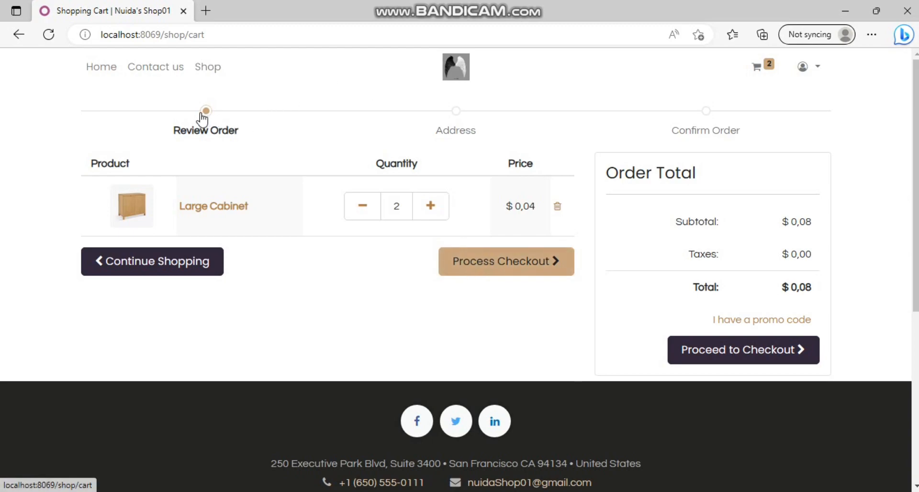
left_click(484, 263)
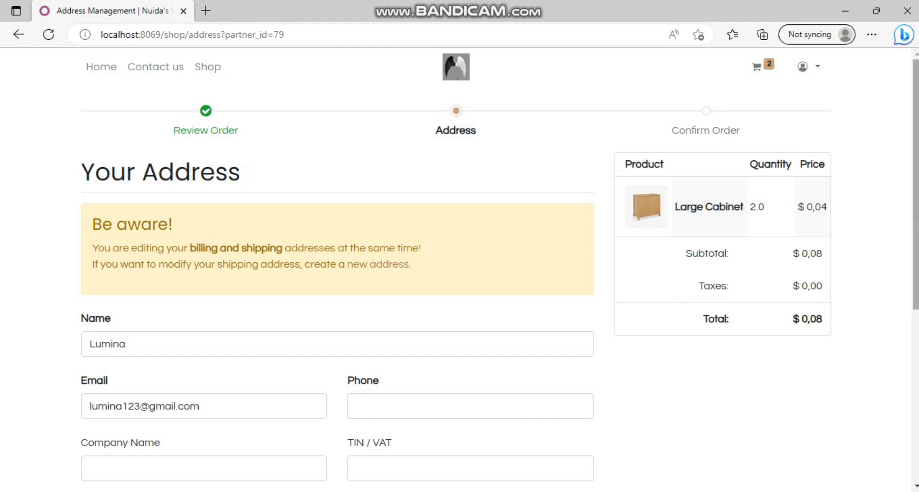
Step: Fill in the customer's phone number, company name and street address on the checkout form
left_click_drag(915, 192, 915, 224)
left_click_drag(915, 253, 916, 296)
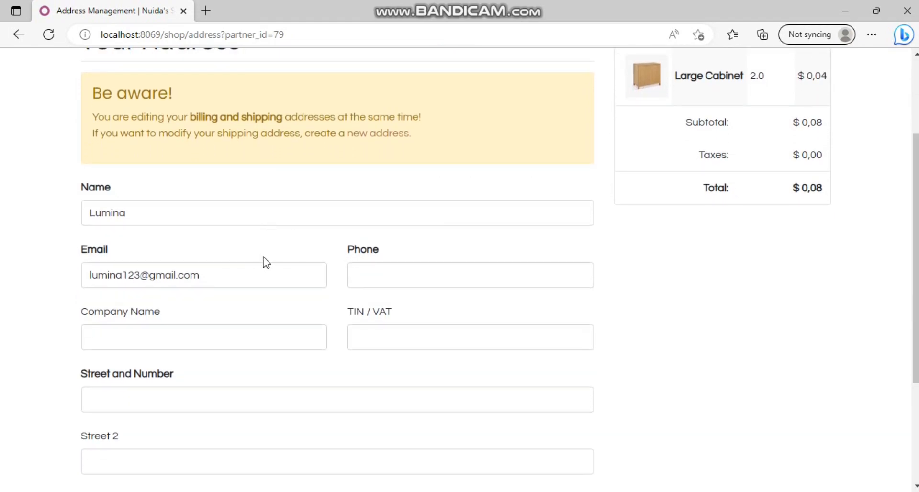
left_click(367, 278)
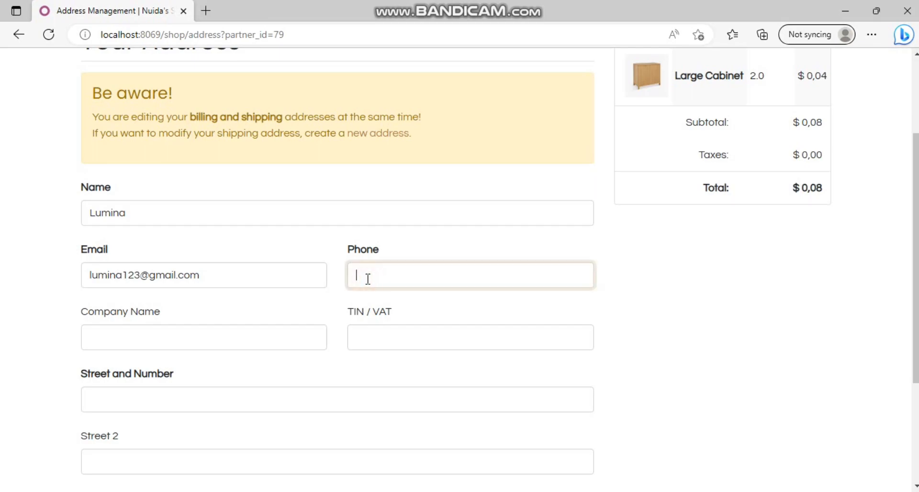
left_click(209, 338)
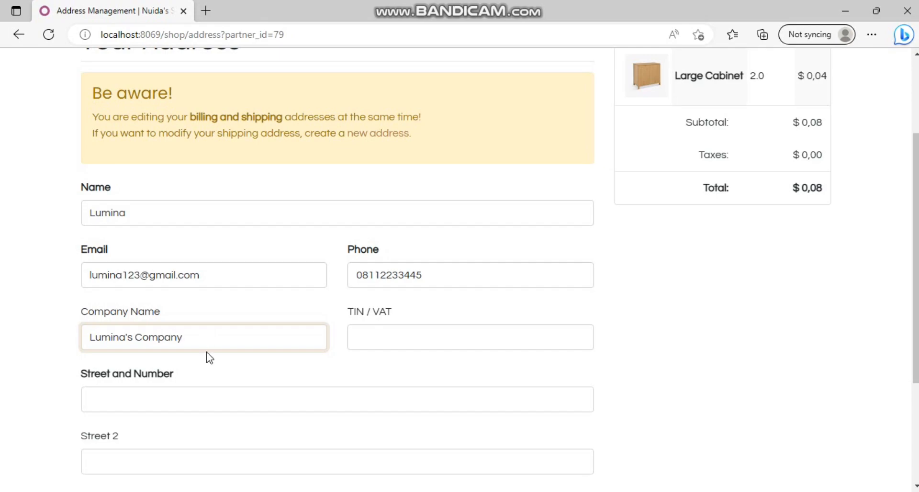
left_click(206, 393)
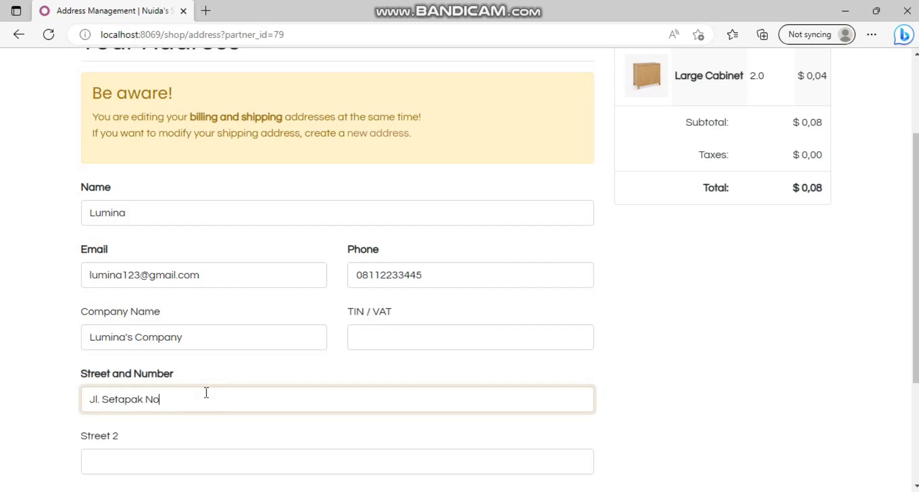
type(". 21")
Step: Enter the city and zip code, select Indonesia as the country, and save the address
scroll(915, 287, "down", 2)
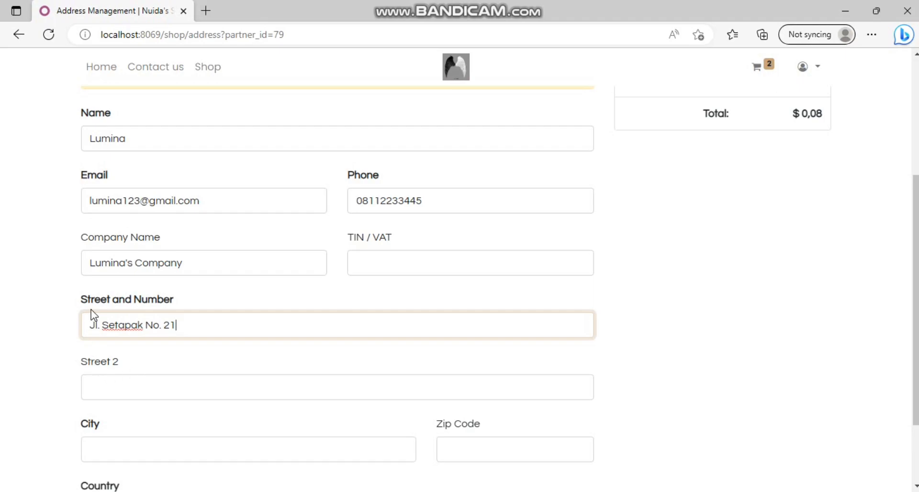
scroll(302, 391, "down", 2)
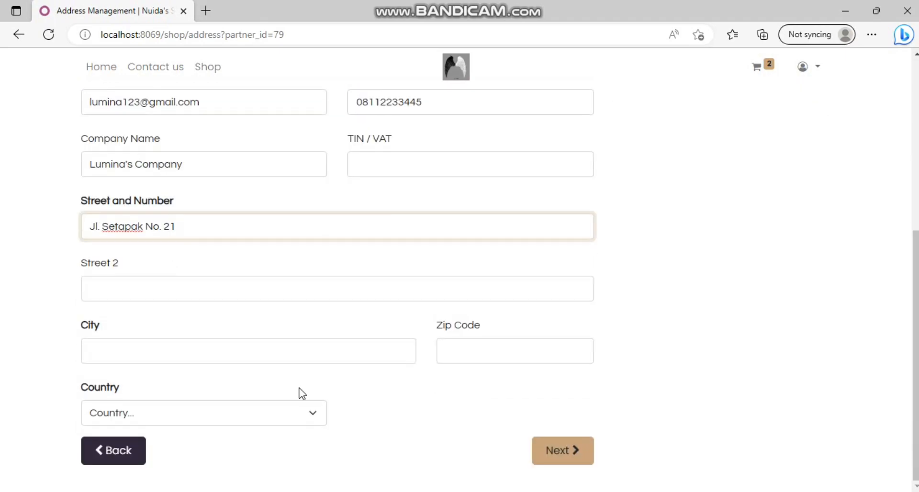
left_click(242, 355)
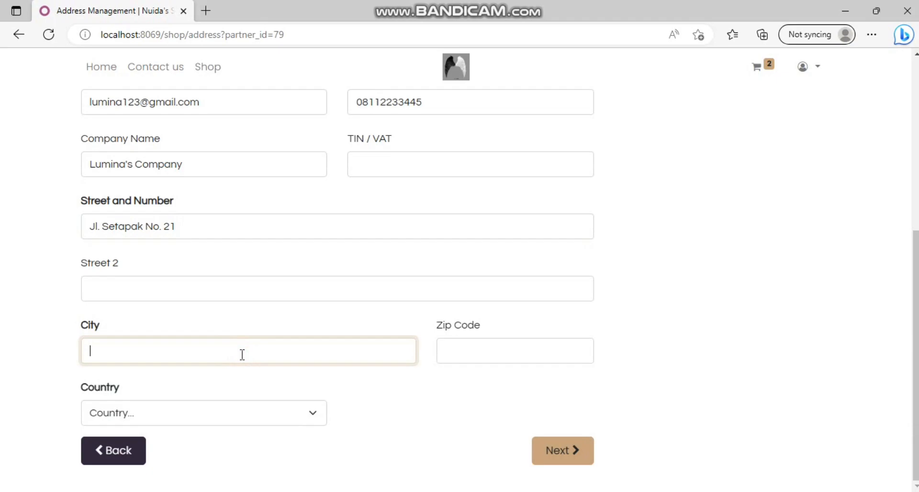
type("ng")
left_click(508, 362)
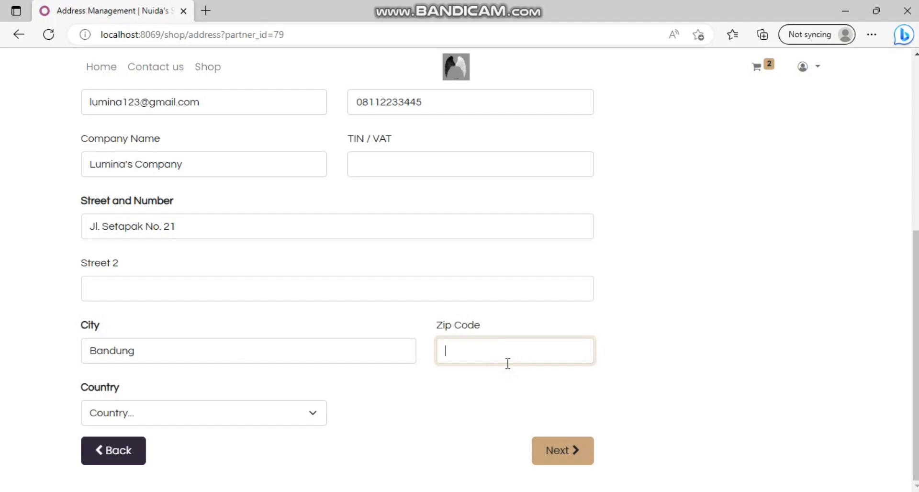
type("90212")
left_click(285, 412)
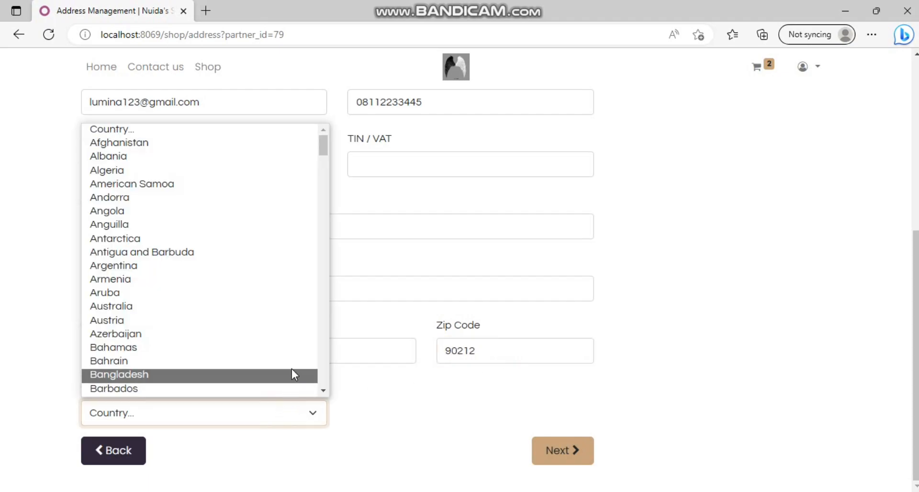
type("indiao")
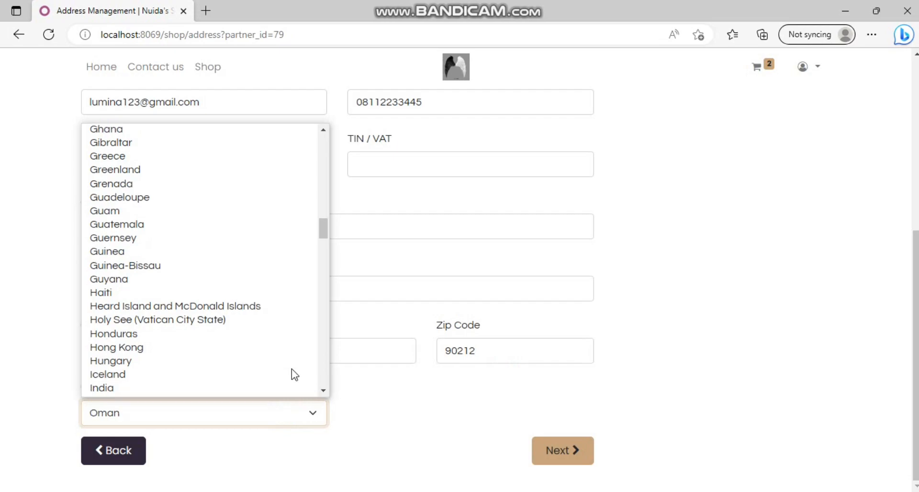
type("in")
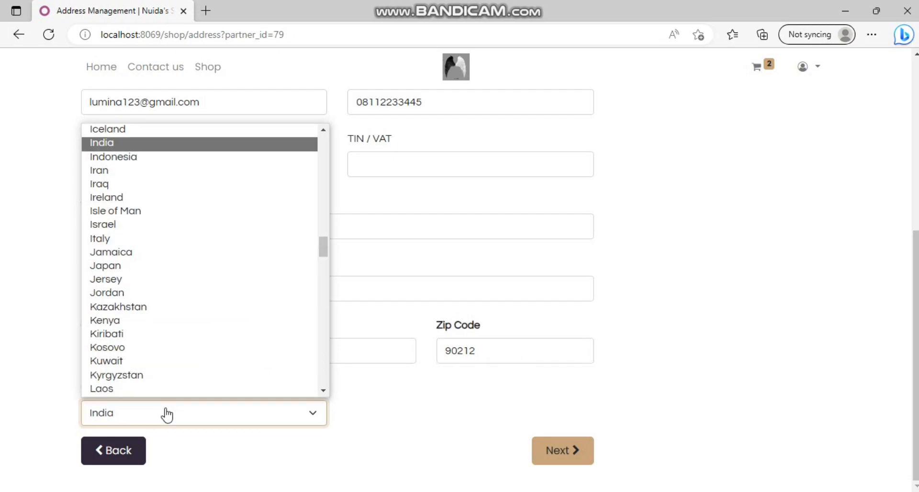
type("do")
key("Return")
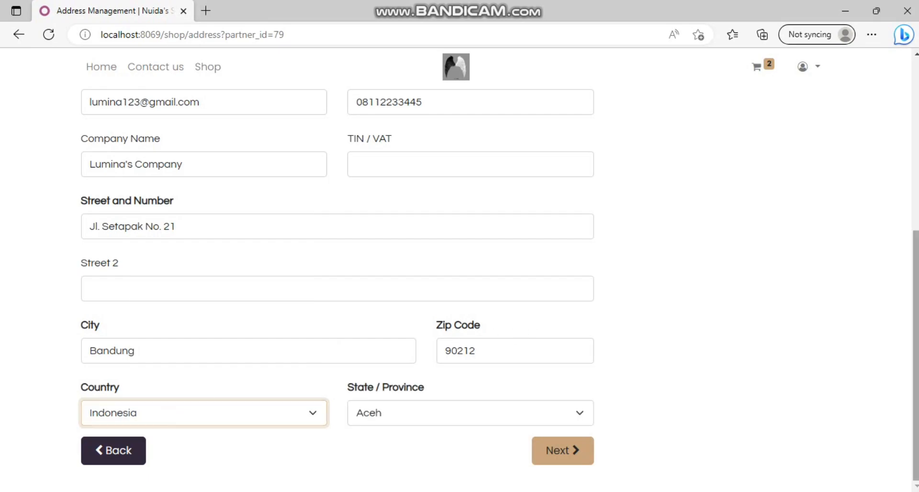
mouse_move(917, 326)
left_mouse_down()
mouse_move(917, 181)
mouse_move(917, 326)
left_mouse_up()
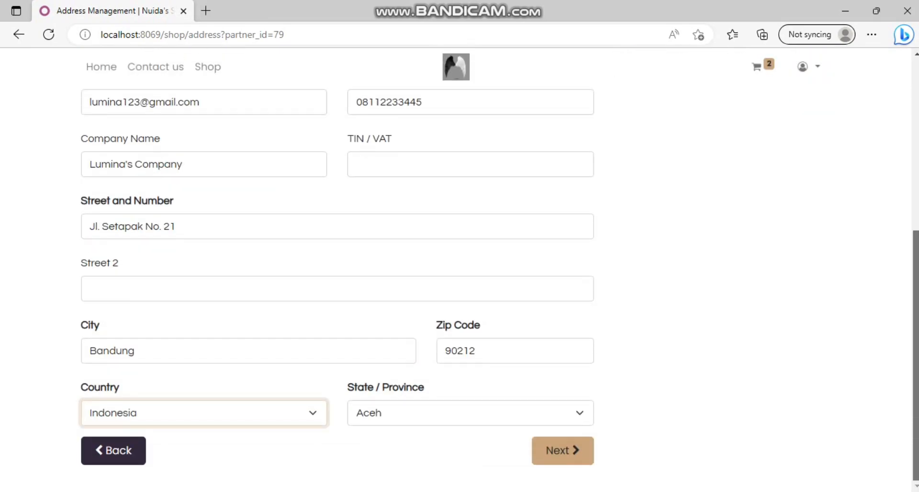
left_click(563, 440)
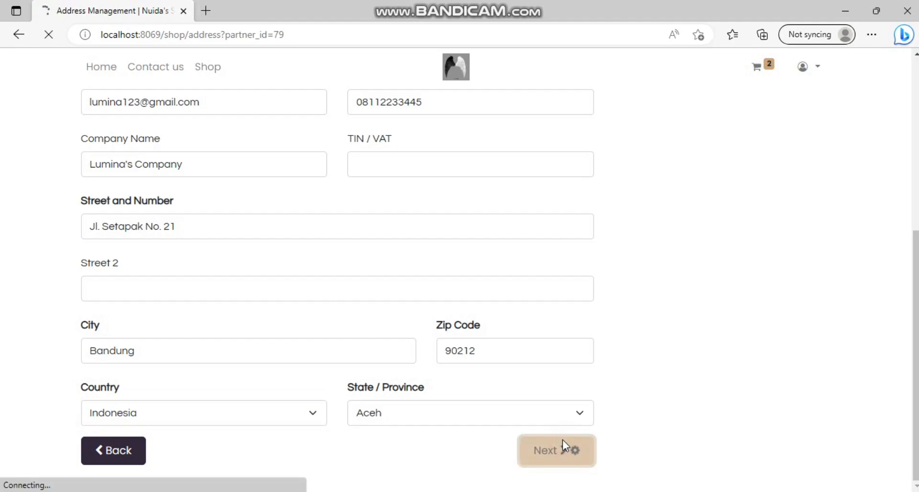
Step: Confirm the billing and shipping addresses and choose Wire Transfer as the payment method
mouse_move(915, 273)
left_mouse_down()
mouse_move(916, 306)
mouse_move(916, 272)
left_mouse_up()
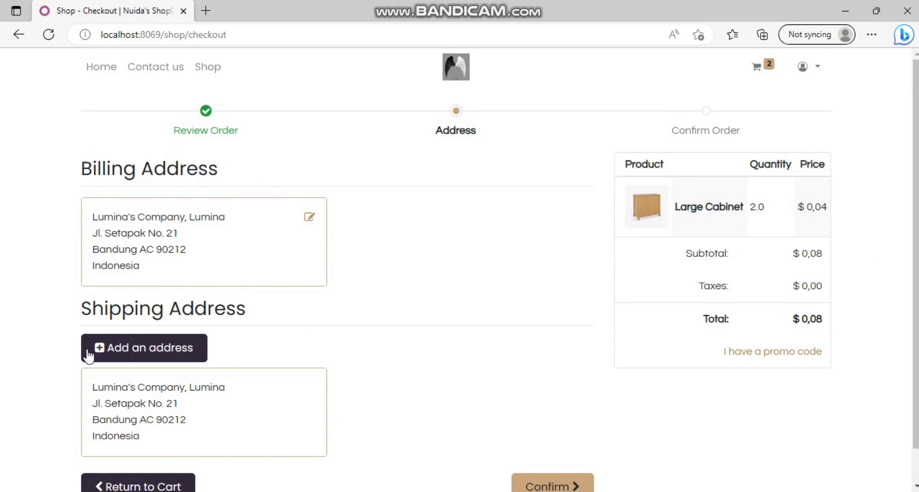
left_click_drag(916, 293, 916, 326)
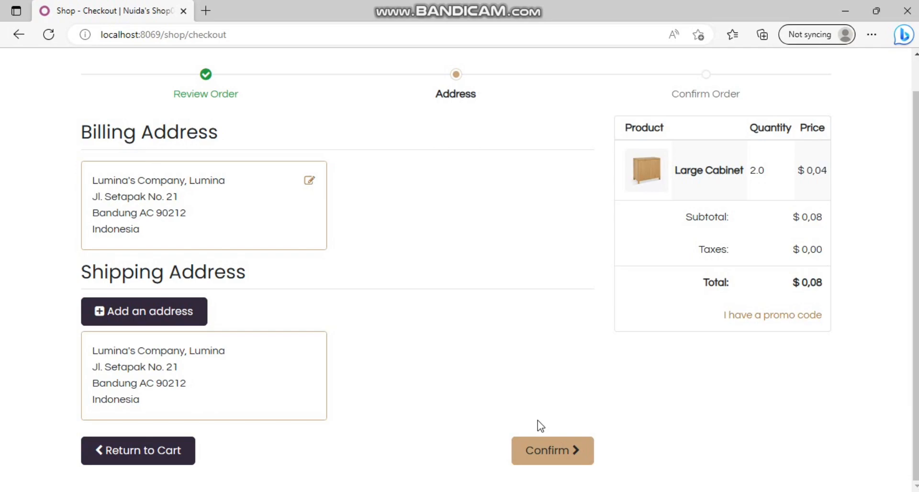
left_click(544, 455)
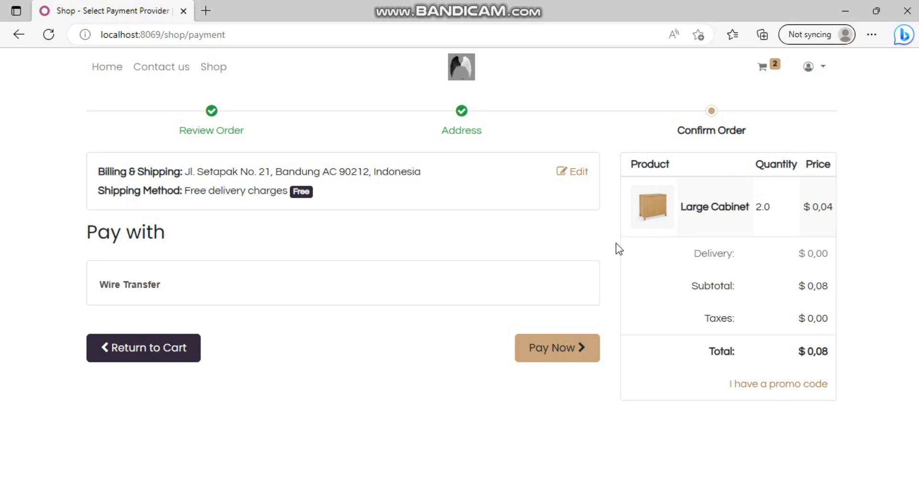
left_click(531, 355)
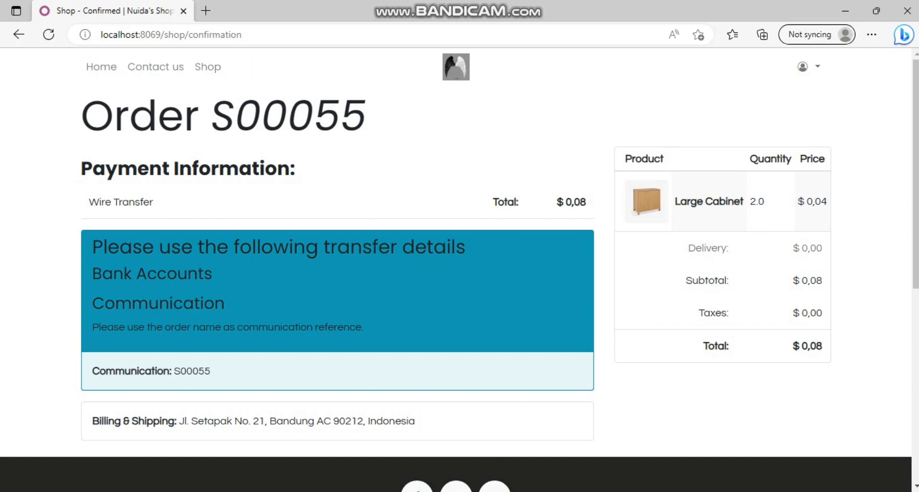
Step: Switch to the Firefox window showing the Odoo backend Settings
key("alt+Tab")
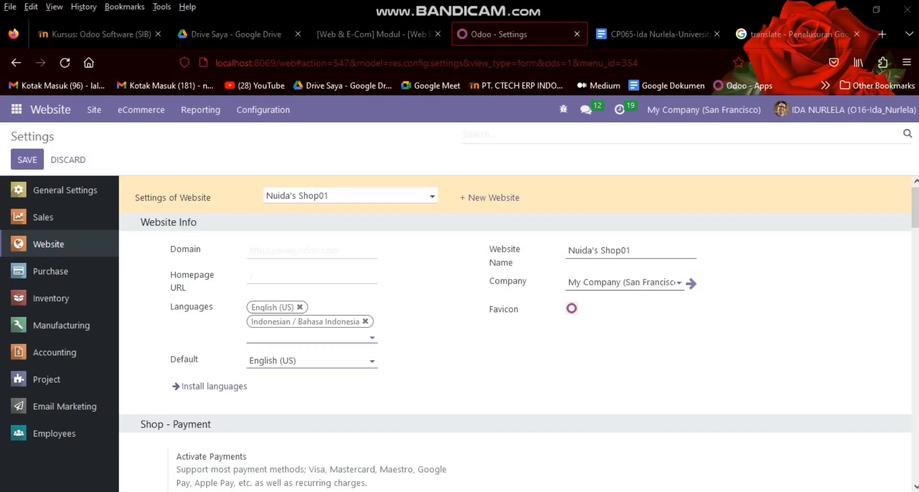
Step: Open eCommerce > Unpaid Orders from the Website app
left_click(66, 109)
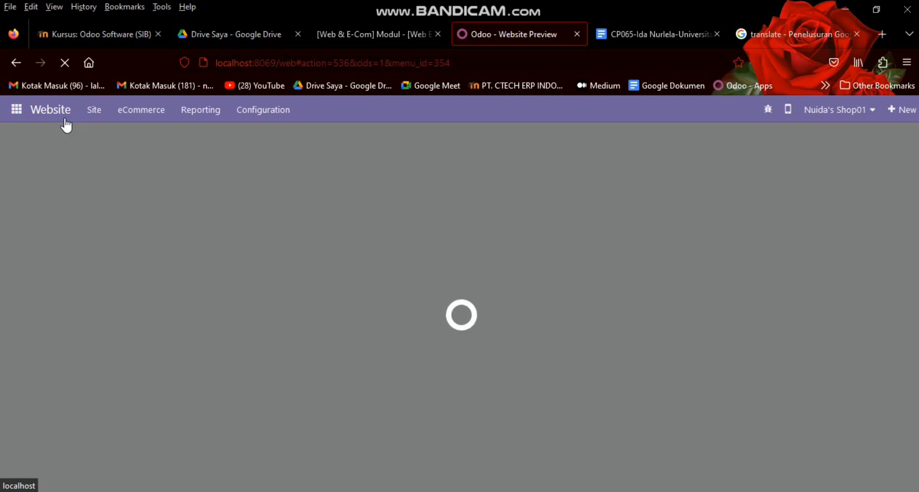
left_click(128, 119)
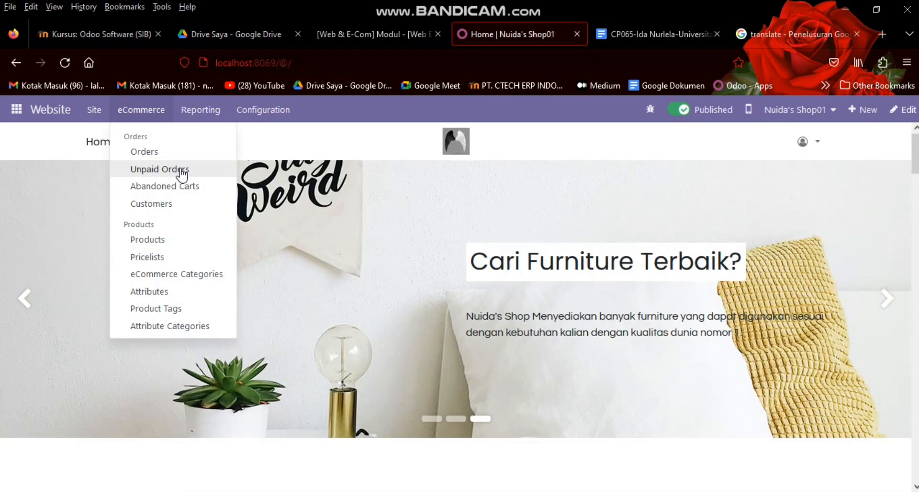
left_click(180, 169)
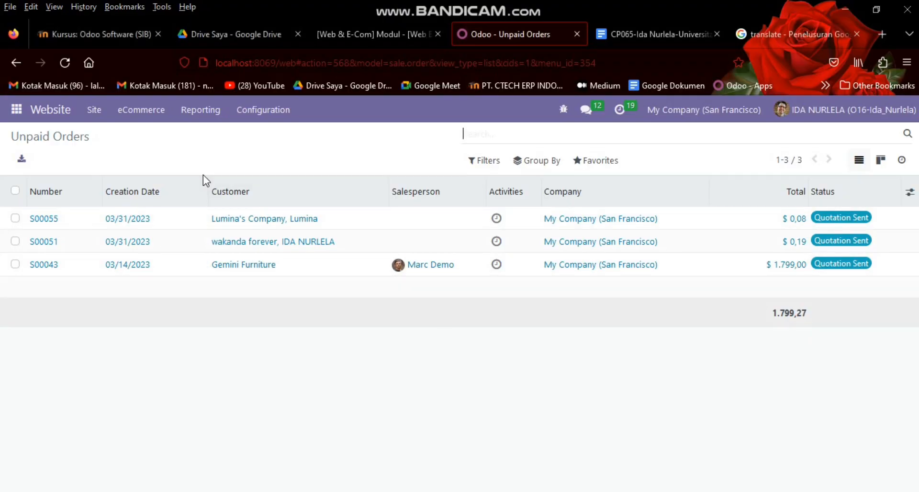
Step: Open quotation S00055, confirm it as a sales order and review its order lines
left_click(137, 122)
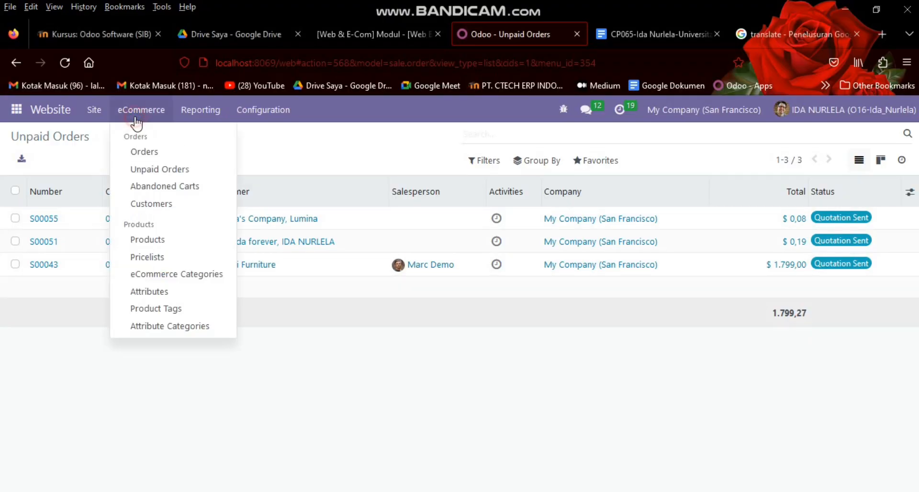
left_click(100, 162)
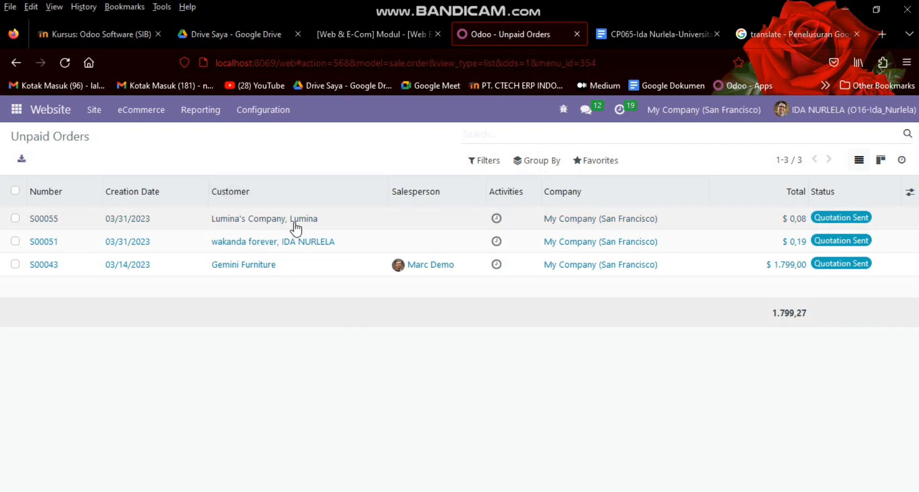
left_click(139, 223)
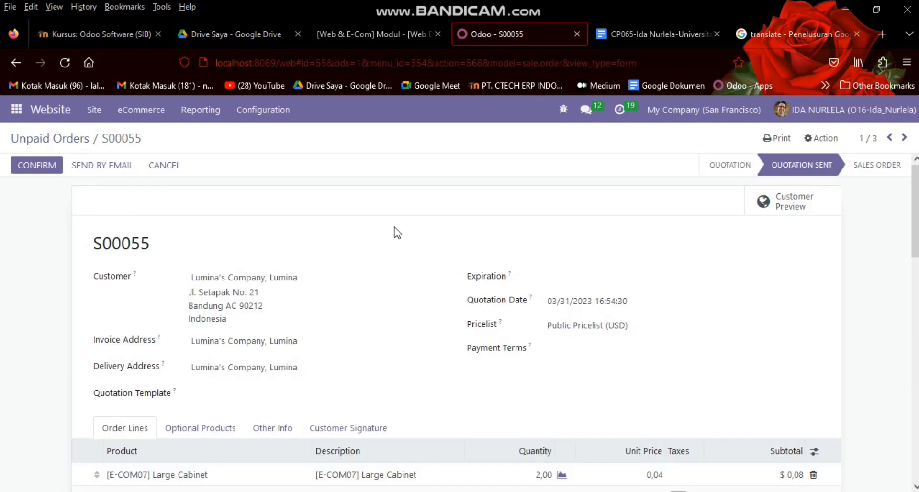
mouse_move(916, 225)
left_mouse_down()
mouse_move(915, 306)
mouse_move(915, 230)
left_mouse_up()
left_click(37, 164)
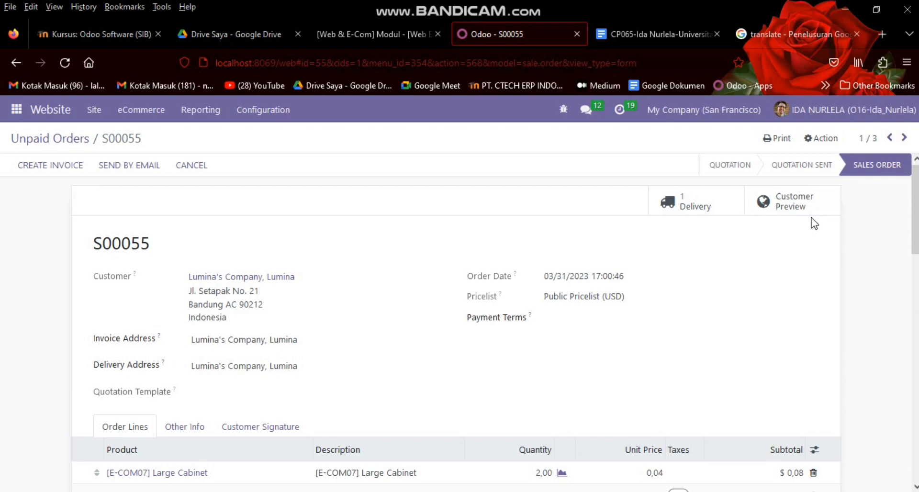
scroll(423, 404, "down", 1)
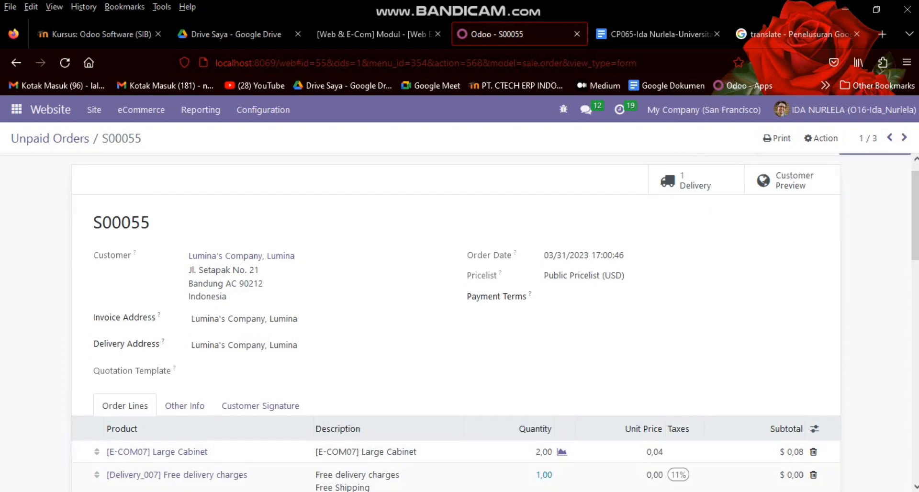
Step: Reload the customer's confirmation page, view My Account, then return to backend order S00055
left_click(309, 491)
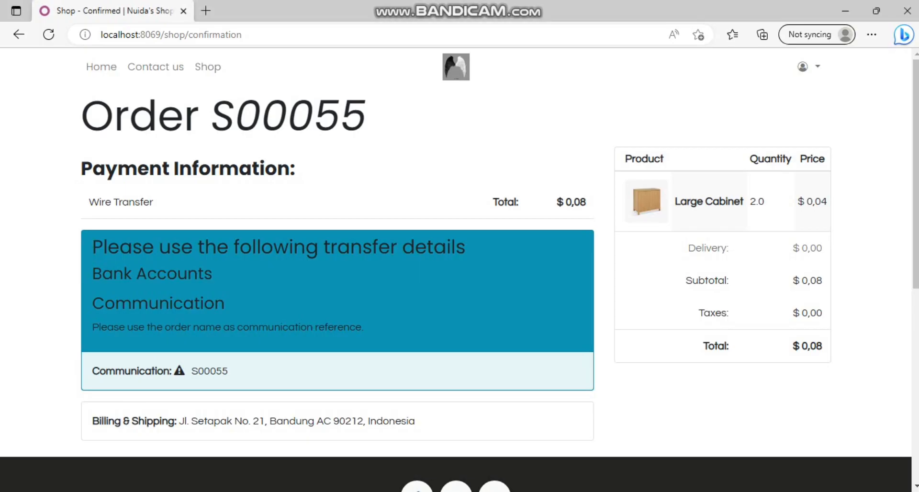
left_click(48, 35)
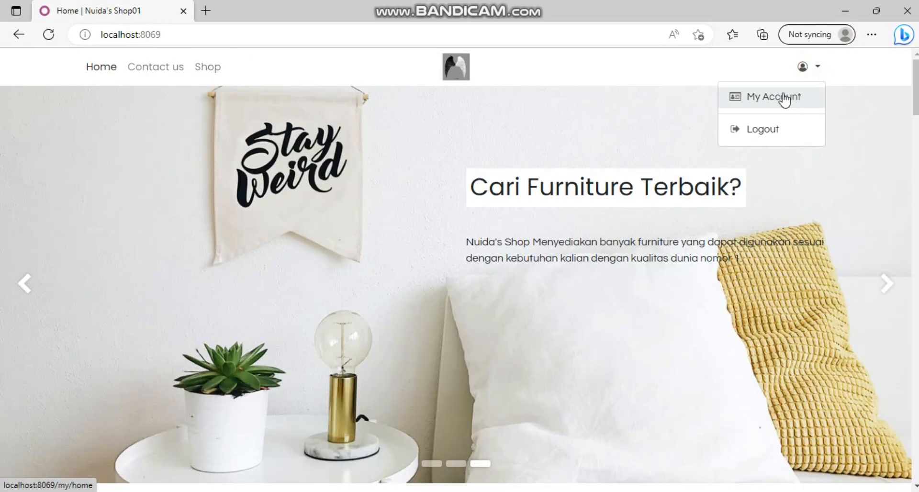
left_click(784, 100)
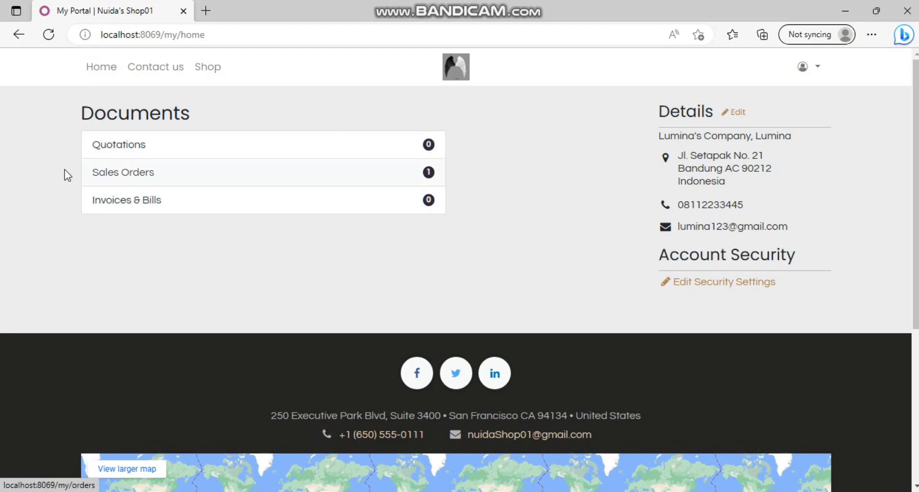
left_click(541, 491)
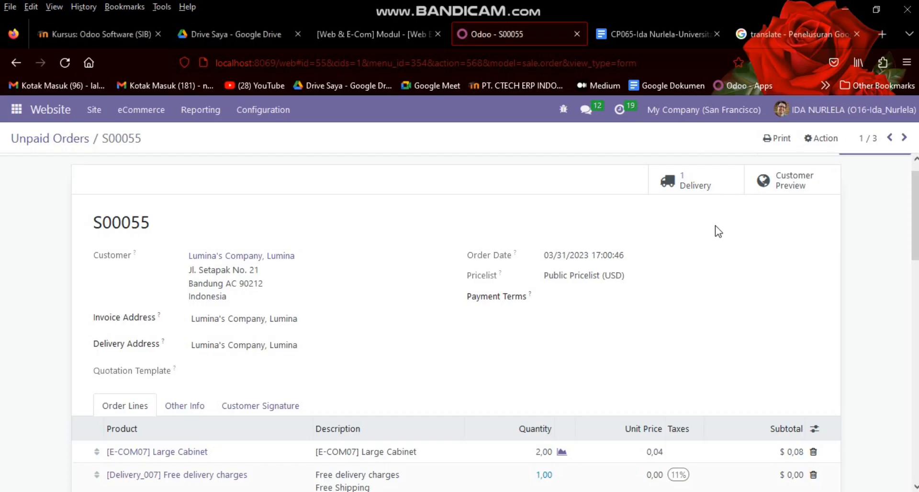
left_click(306, 491)
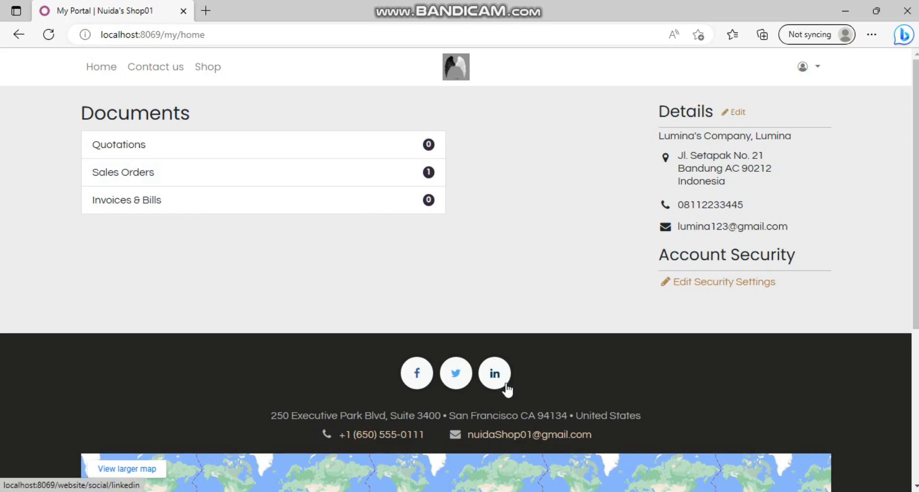
left_click(527, 491)
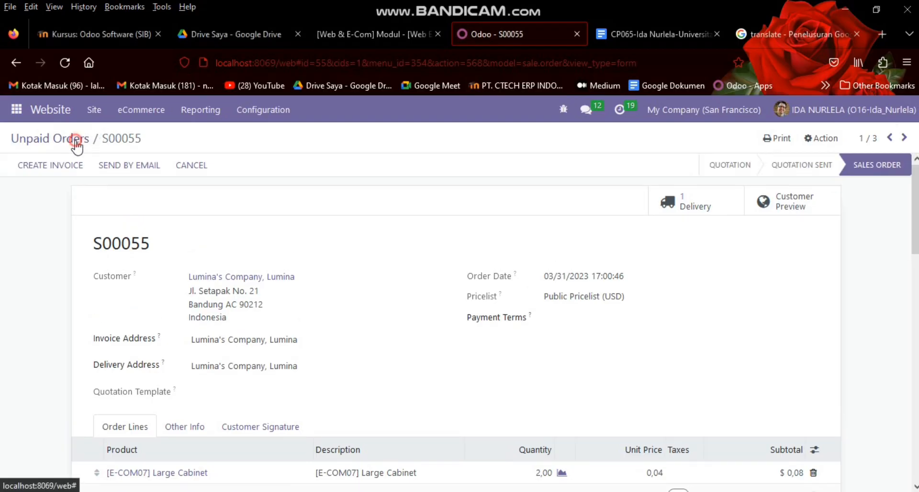
Step: Go back to Unpaid Orders and switch to eCommerce > Orders, showing S00055 as Nothing to Invoice
left_click(75, 137)
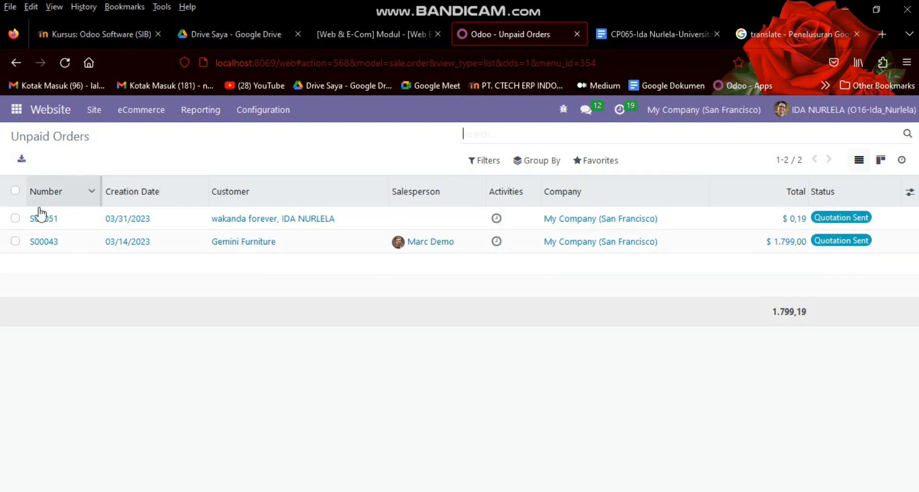
left_click(126, 109)
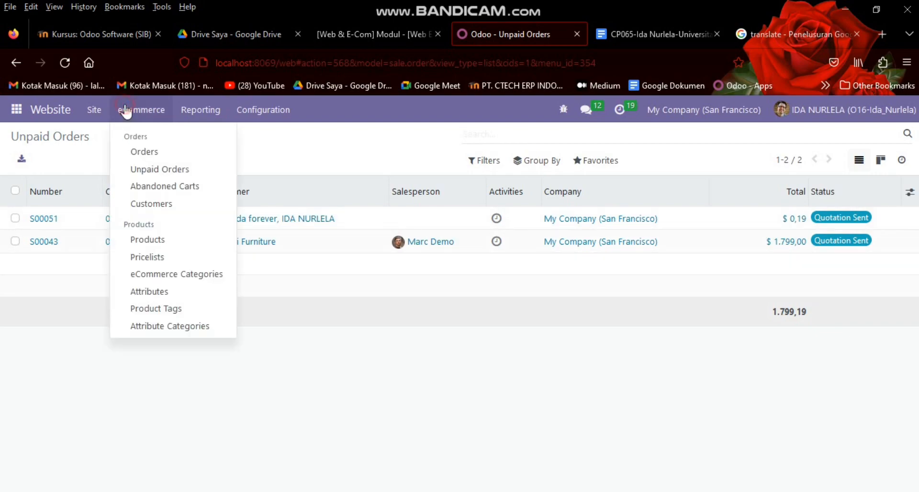
left_click(145, 152)
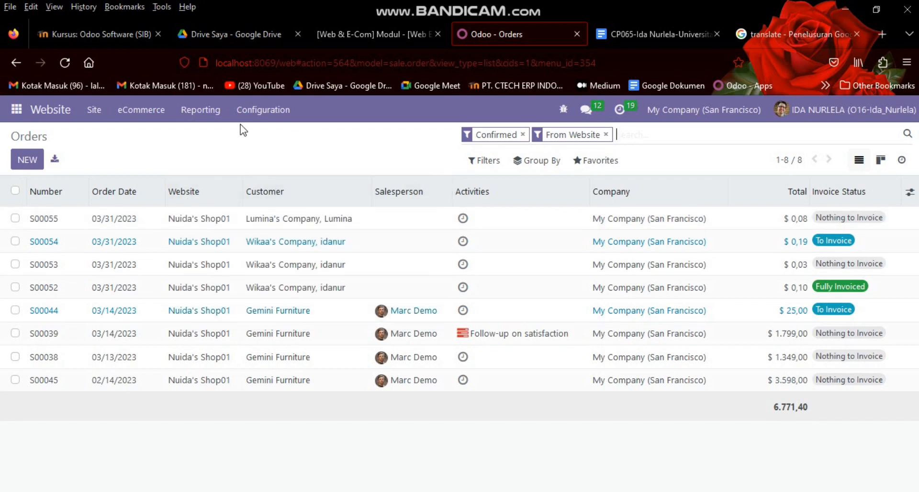
left_click(160, 120)
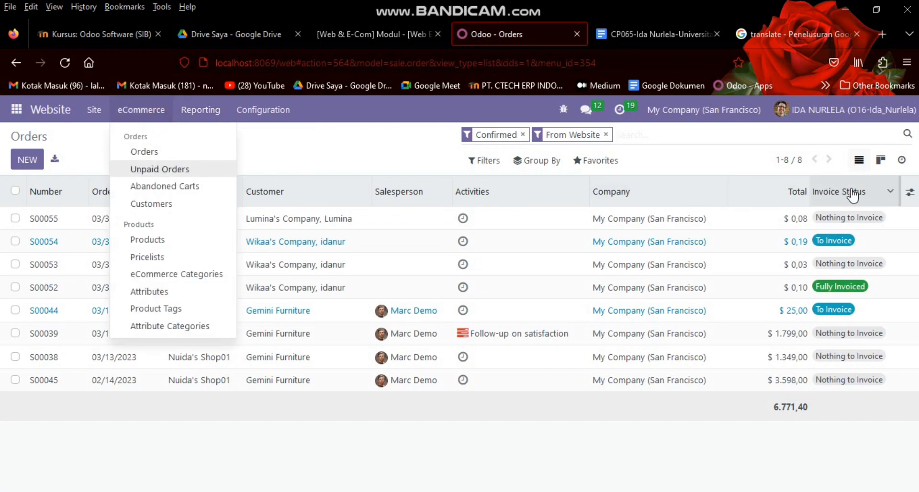
left_click(665, 163)
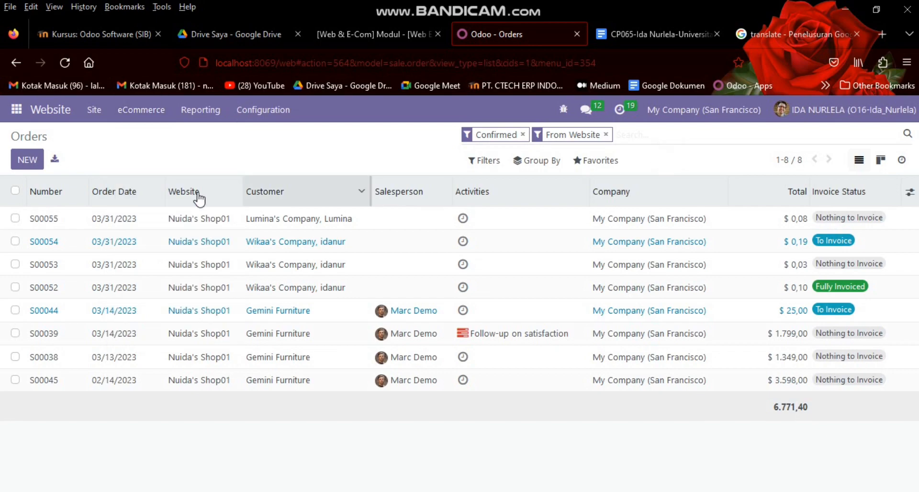
Step: Validate delivery WH/OUT/00033 of S00055 with an immediate transfer of both Large Cabinets
double_click(127, 218)
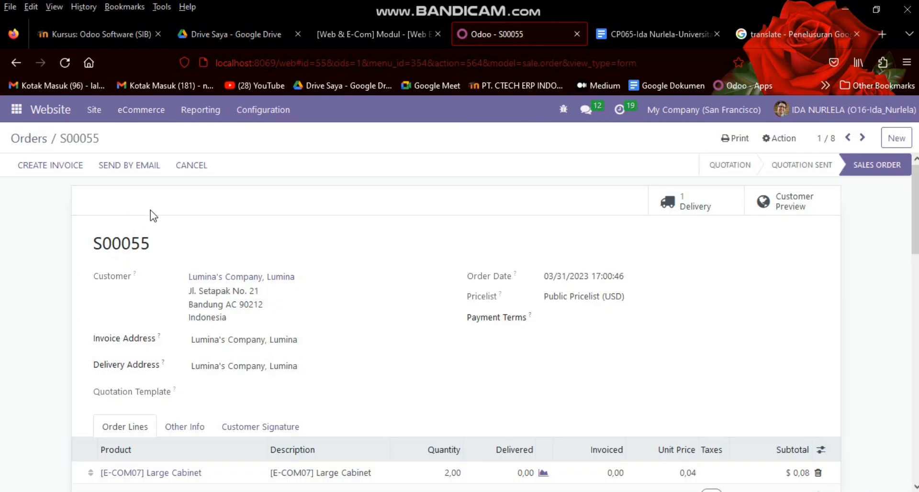
mouse_move(915, 243)
left_mouse_down()
mouse_move(914, 302)
mouse_move(914, 242)
left_mouse_up()
left_click(684, 207)
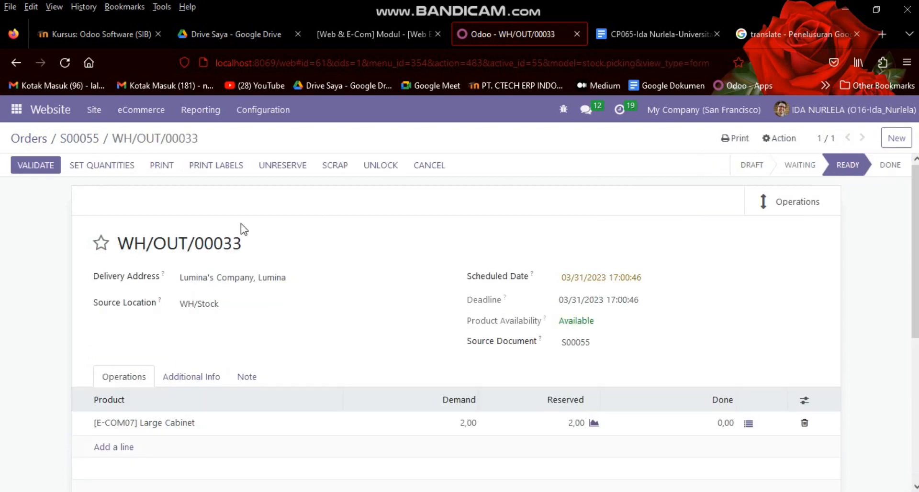
left_click_drag(915, 267, 915, 186)
left_click(50, 168)
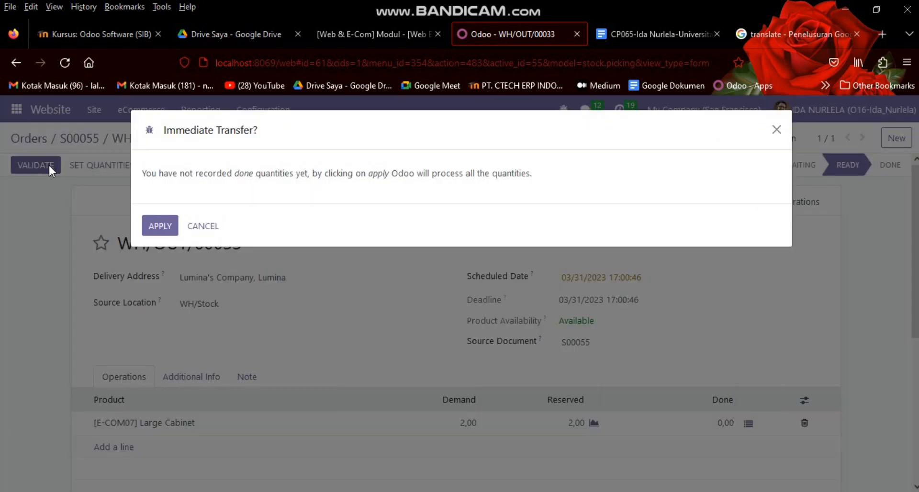
left_click(163, 225)
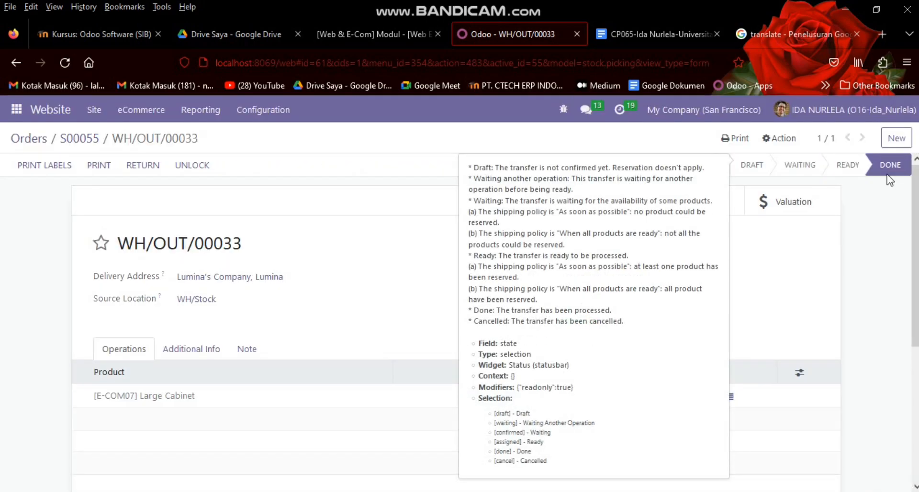
mouse_move(916, 230)
left_mouse_down()
mouse_move(916, 249)
mouse_move(916, 230)
left_mouse_up()
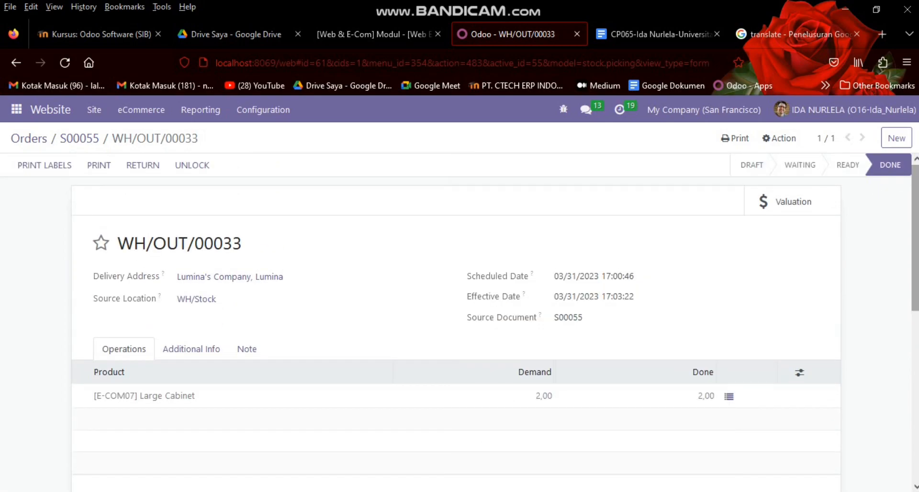
scroll(158, 338, "down", 2)
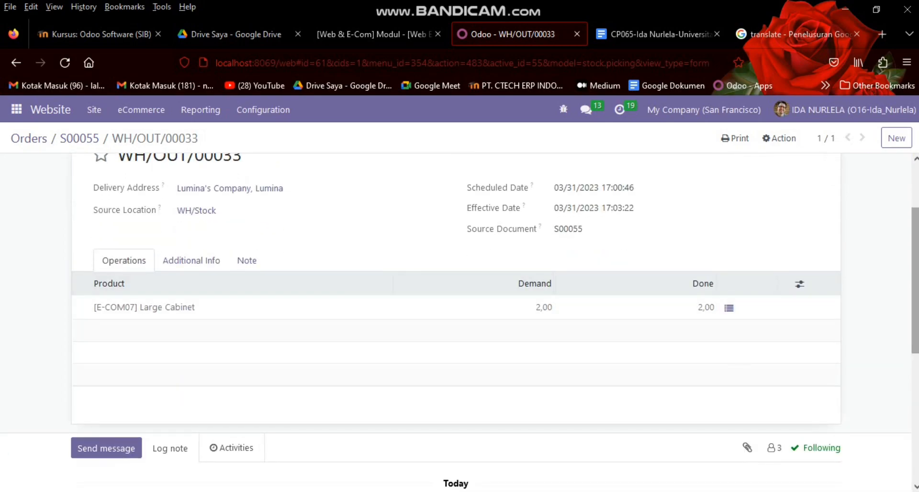
scroll(478, 249, "up", 2)
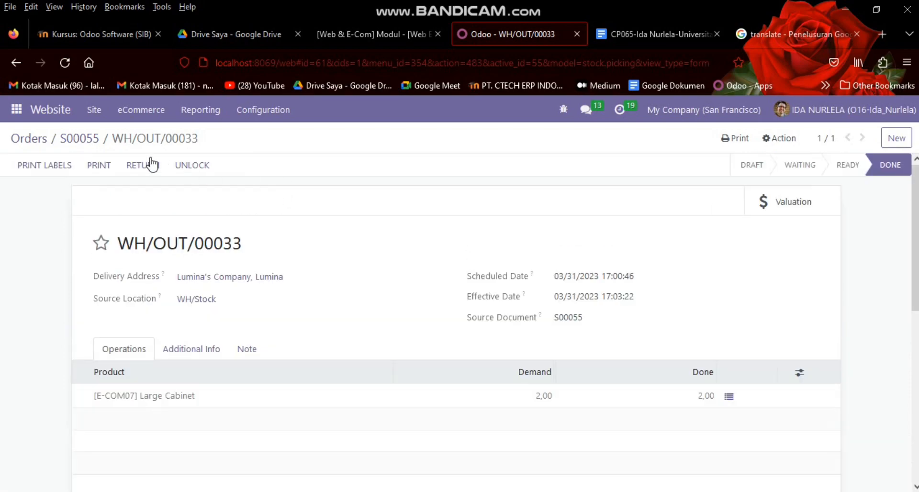
Step: Return to S00055 and open its Customer Preview, showing WH/OUT/00033 as Shipped
left_click(85, 141)
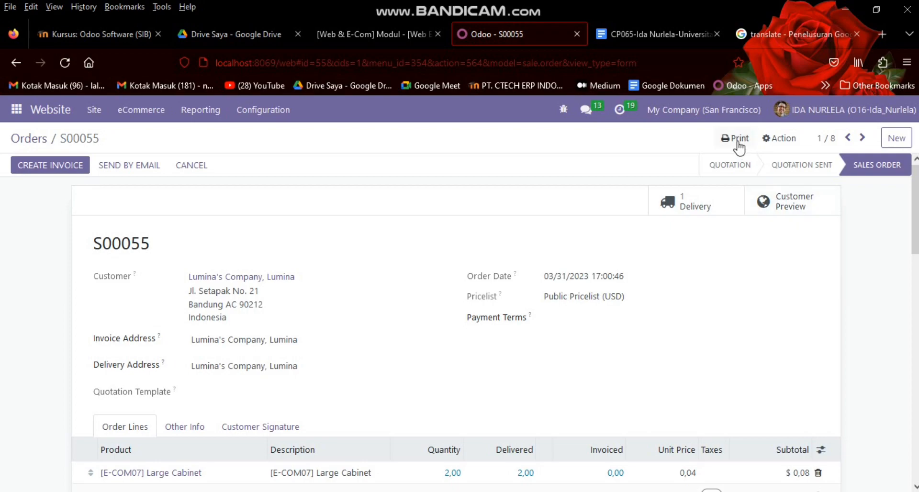
left_click(738, 140)
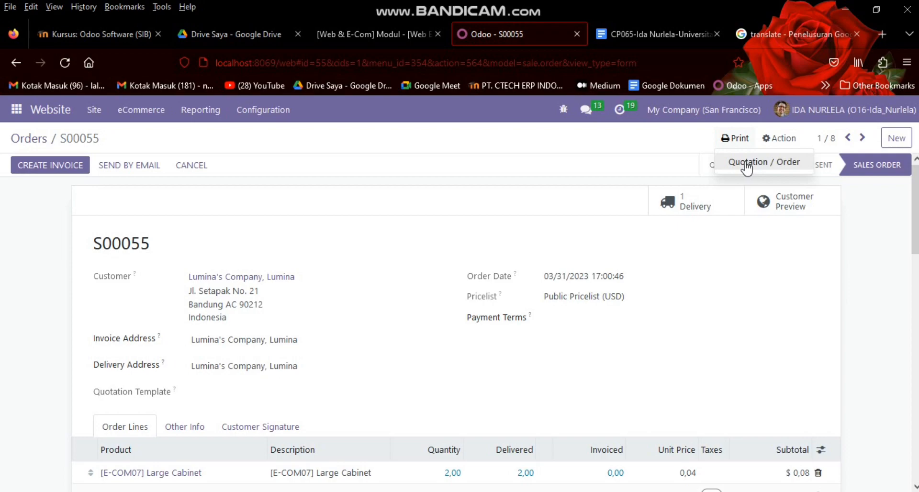
left_click(805, 286)
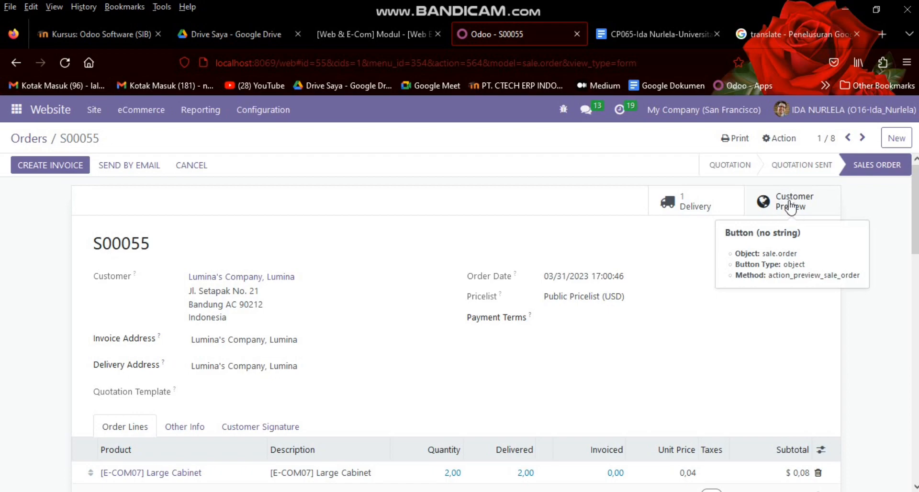
left_click(790, 206)
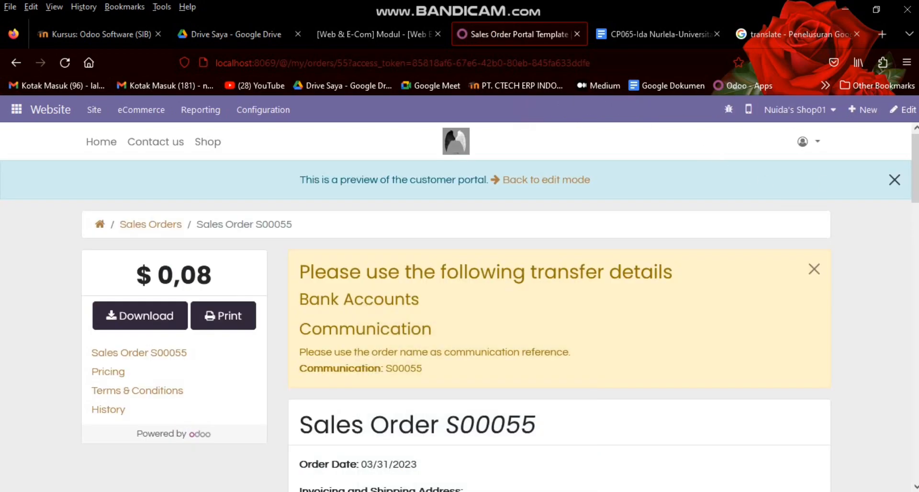
left_click_drag(916, 180, 915, 303)
left_click_drag(915, 273, 916, 229)
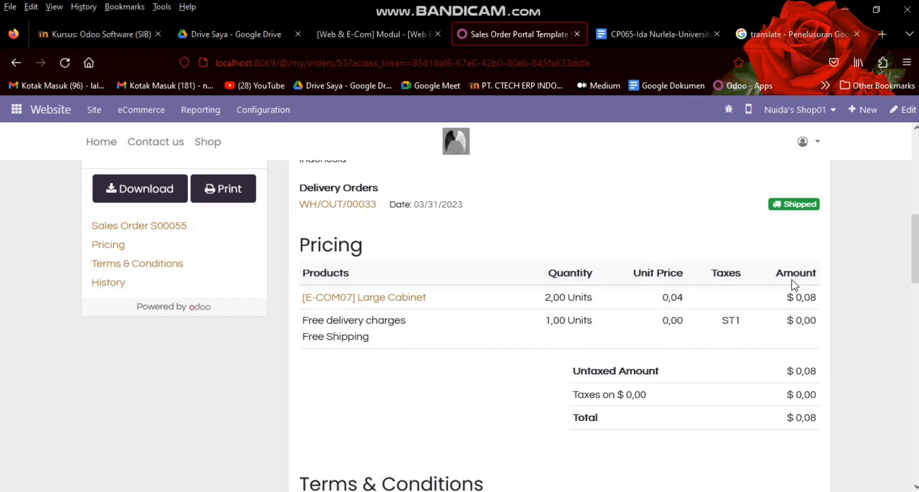
left_click_drag(915, 263, 915, 177)
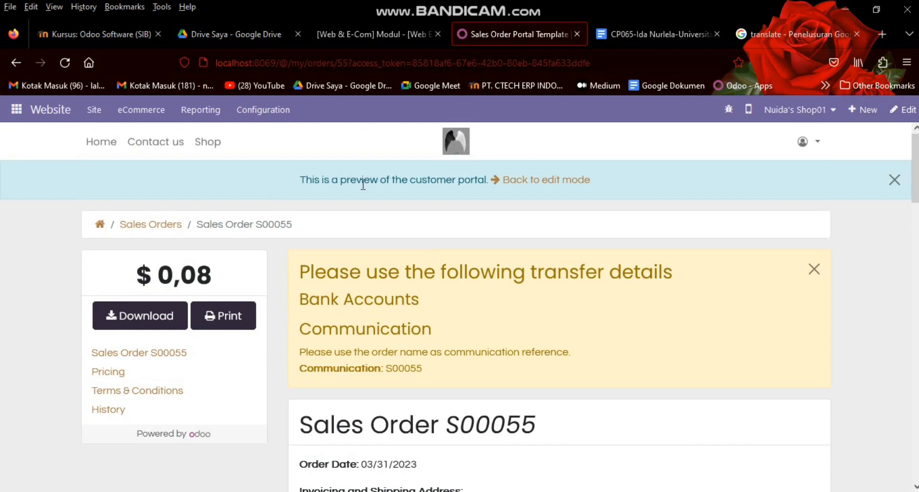
left_click(140, 118)
Step: Open S00055 from eCommerce Orders and create a regular invoice for 2 Large Cabinets plus free delivery
left_click(143, 148)
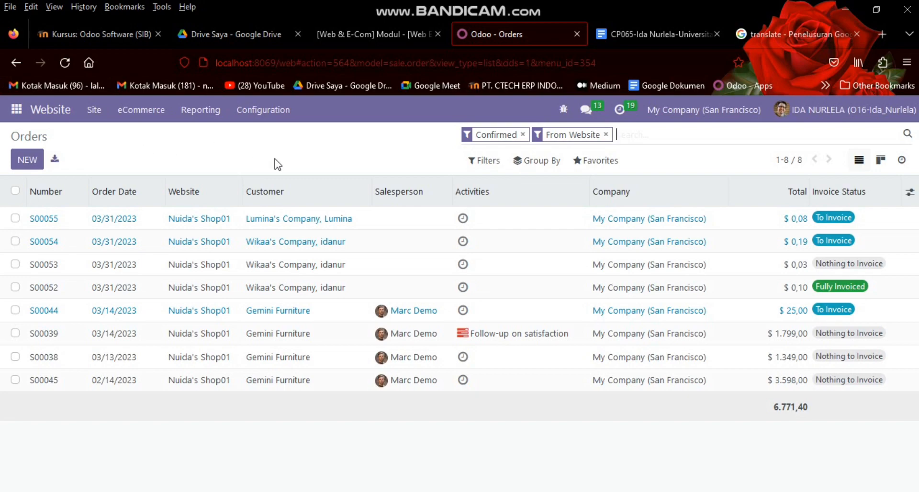
double_click(145, 219)
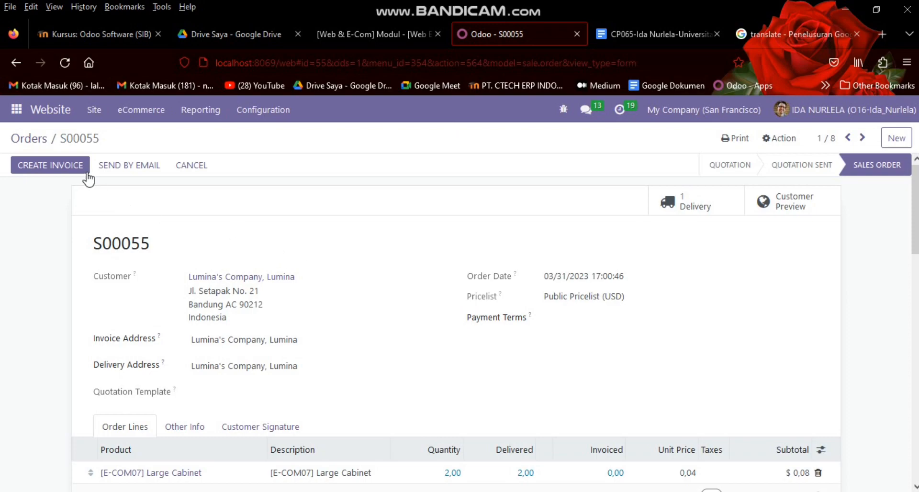
left_click(67, 164)
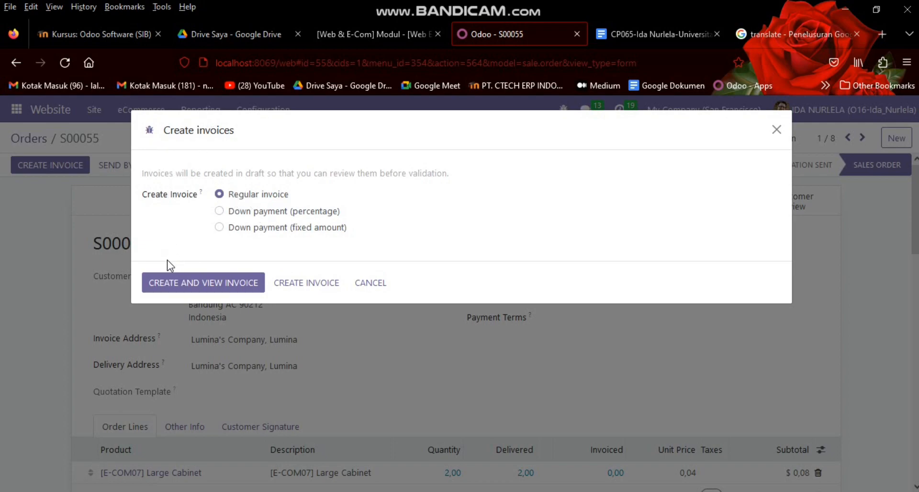
left_click(176, 279)
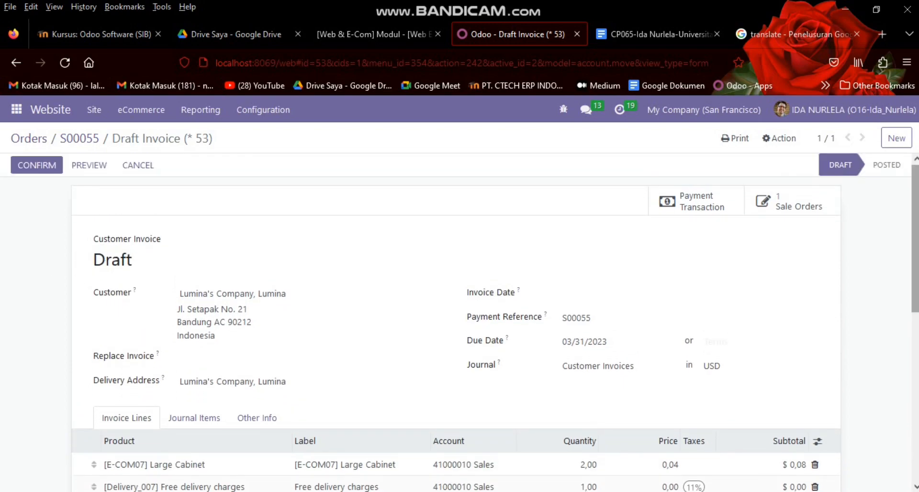
scroll(607, 234, "down", 4)
scroll(899, 238, "up", 4)
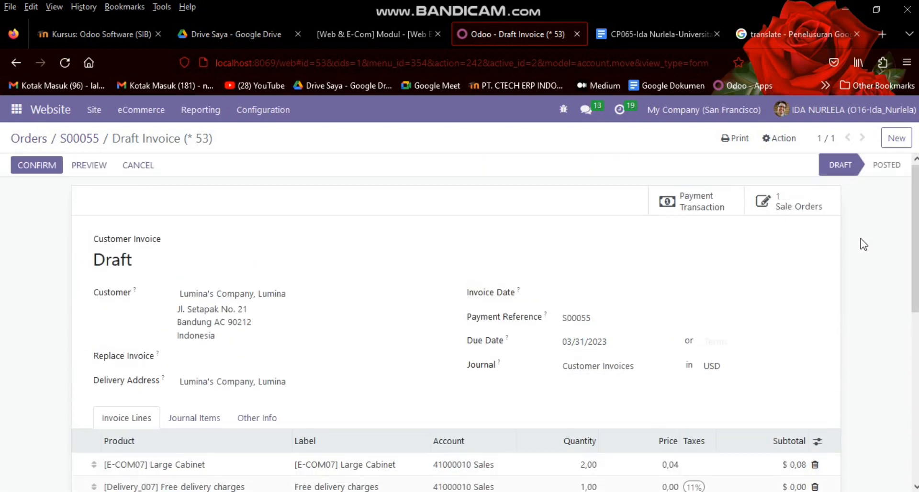
Step: Confirm draft invoice INV/2023/00007, then reload the customer portal page
left_click(55, 165)
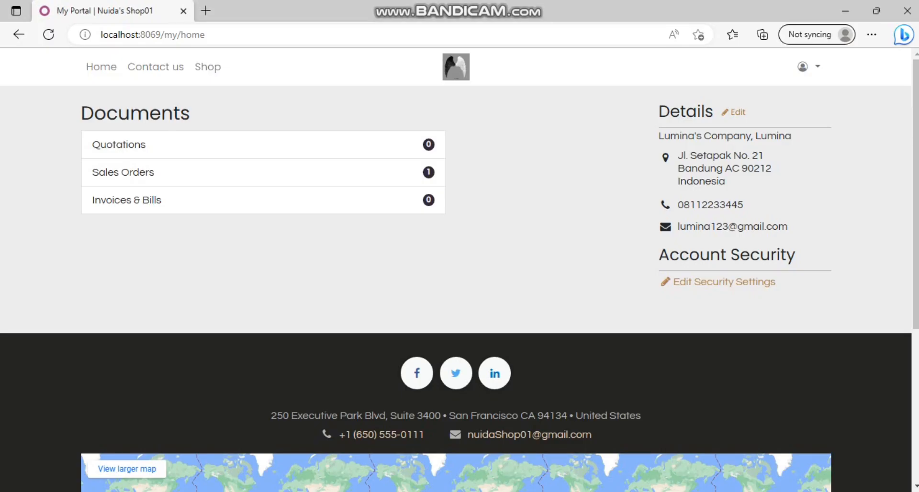
left_click(49, 36)
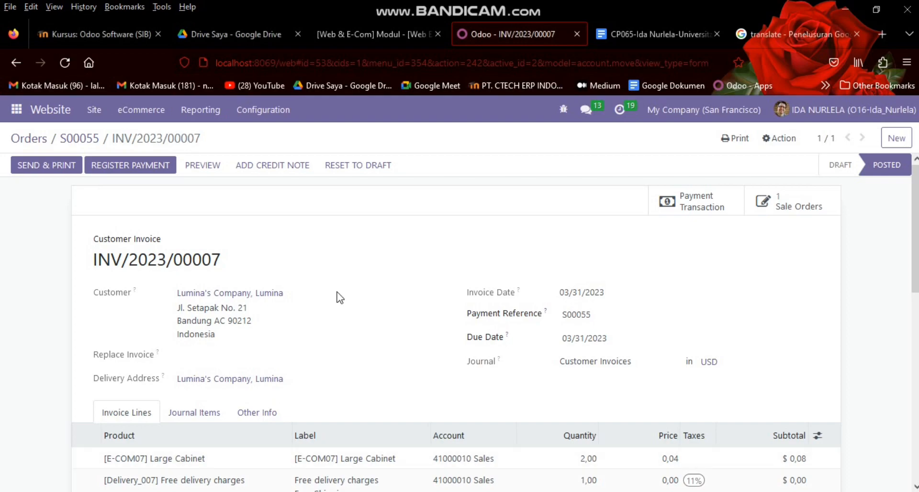
scroll(460, 321, "down", 5)
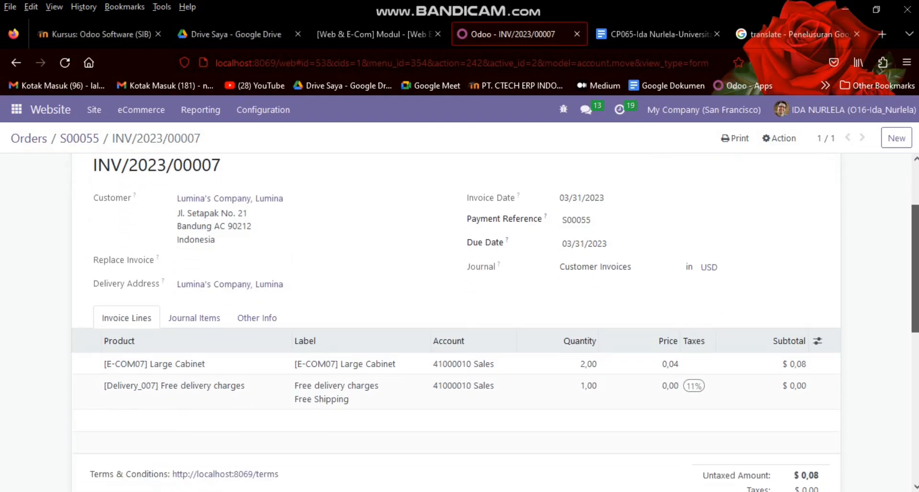
scroll(194, 181, "up", 5)
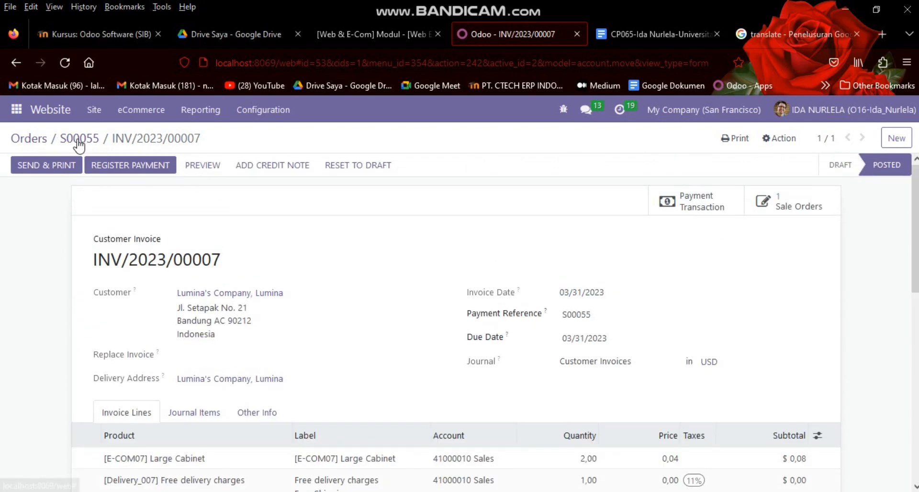
Step: Go to the website sales orders list and check the customer's portal Invoices & Bills page
left_click(80, 139)
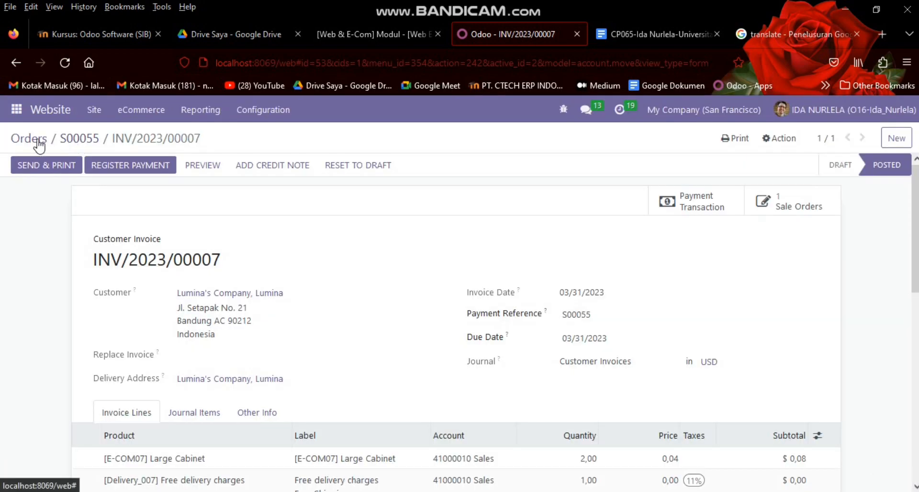
left_click(36, 140)
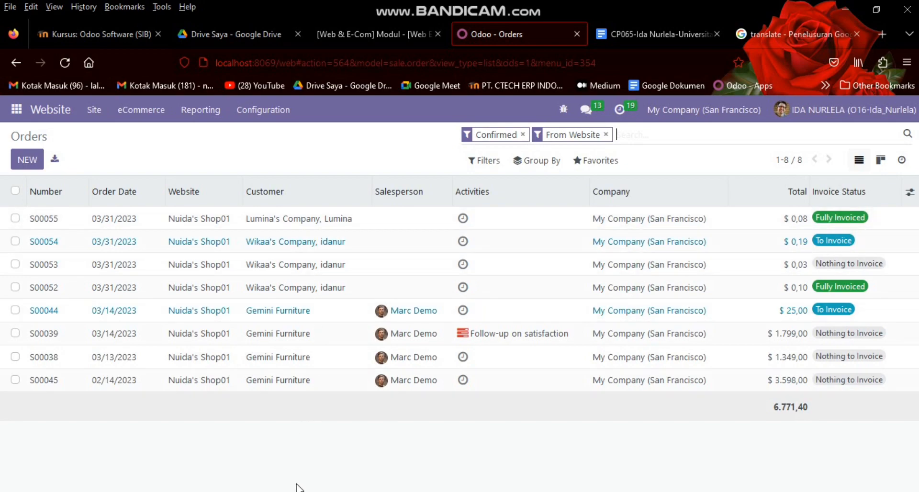
key("alt+Tab")
left_click(138, 195)
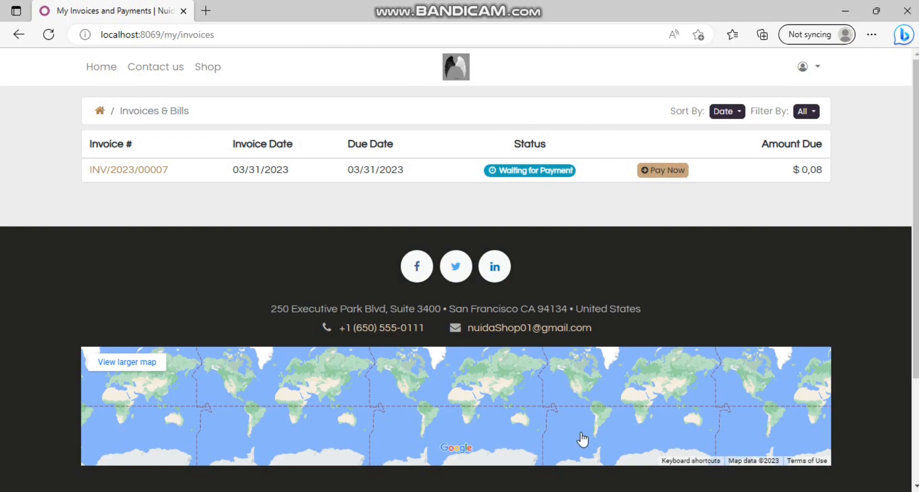
Step: Open sales order S00055, now Fully Invoiced with one linked invoice
left_click(539, 491)
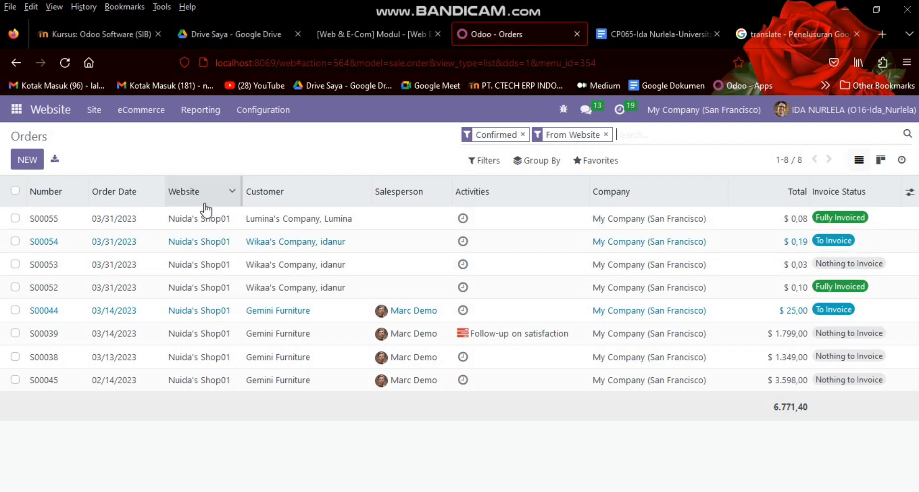
left_click(116, 220)
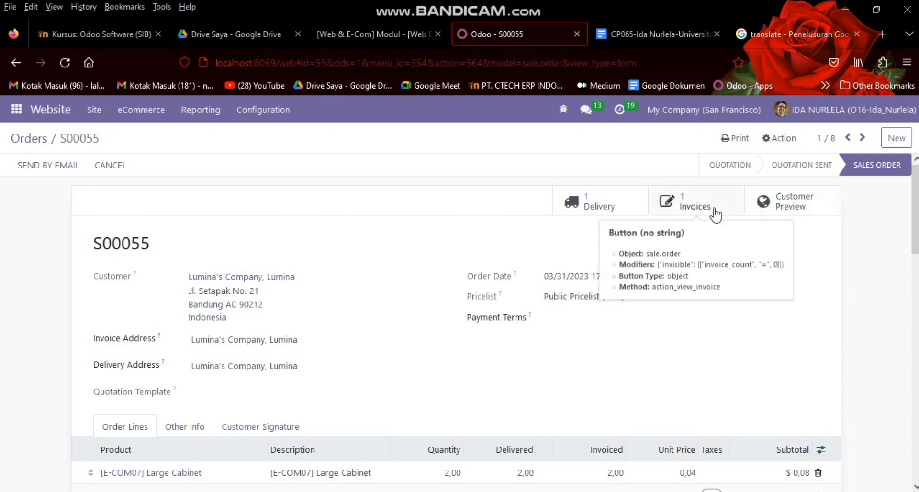
scroll(779, 218, "down", 10)
scroll(770, 208, "up", 10)
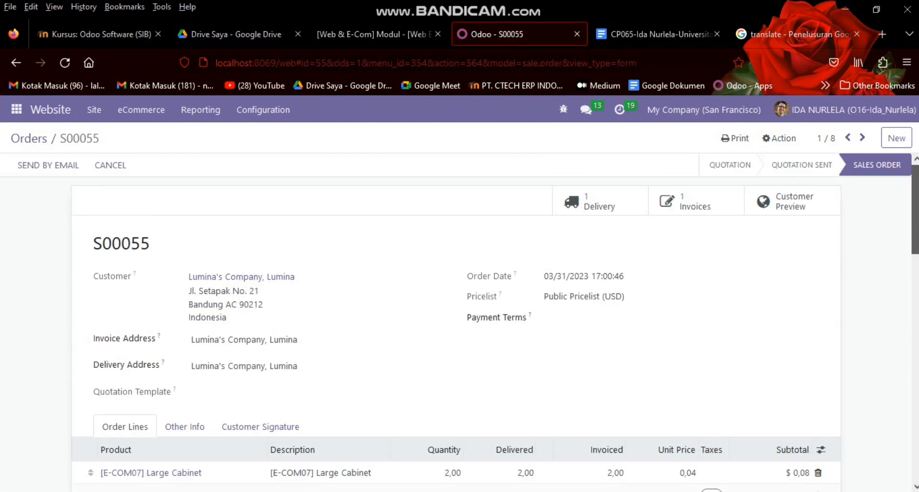
Step: Register a $0,08 Bank journal payment on invoice INV/2023/00007 from order S00055
left_click(688, 197)
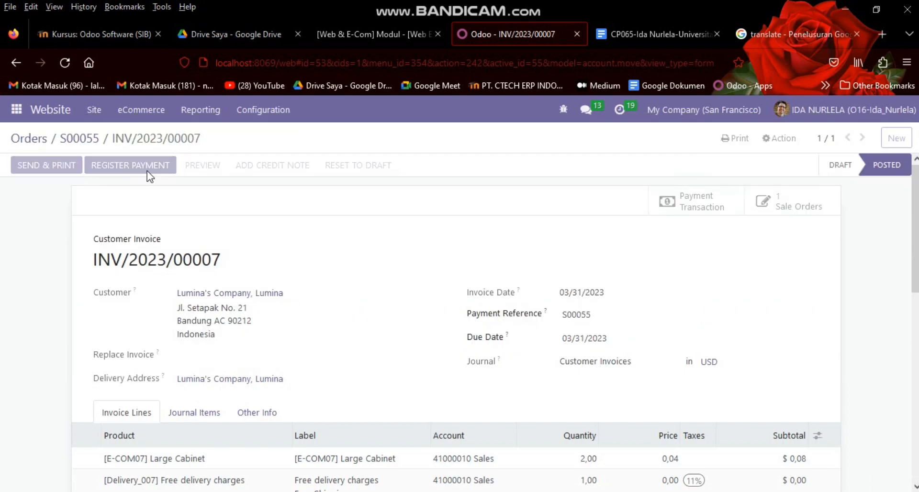
left_click(144, 166)
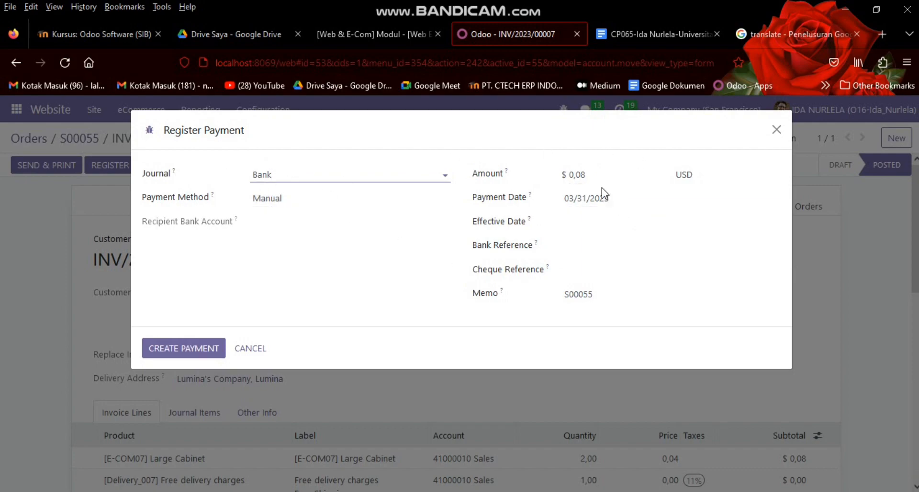
left_click(194, 349)
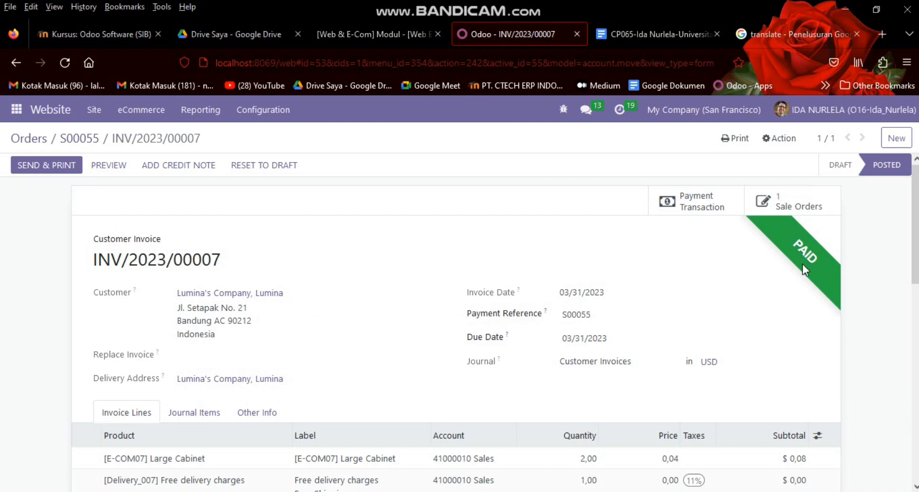
left_click_drag(915, 197, 915, 229)
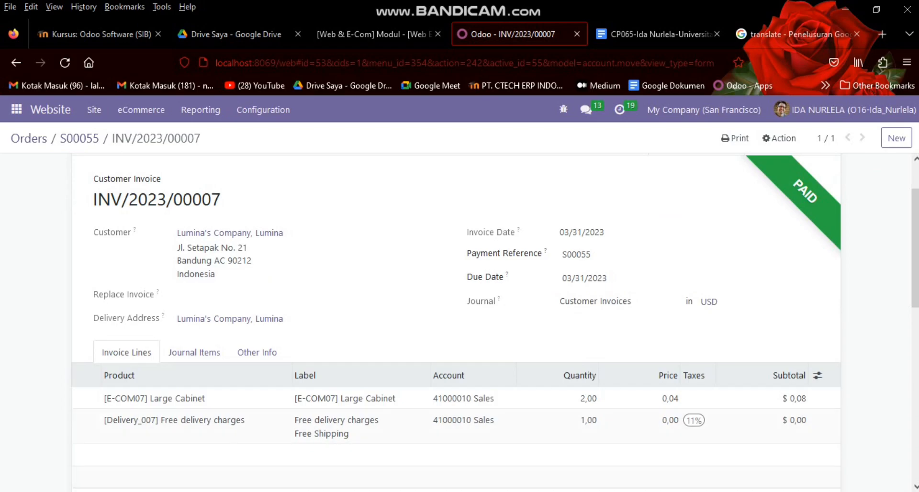
key("alt+Tab")
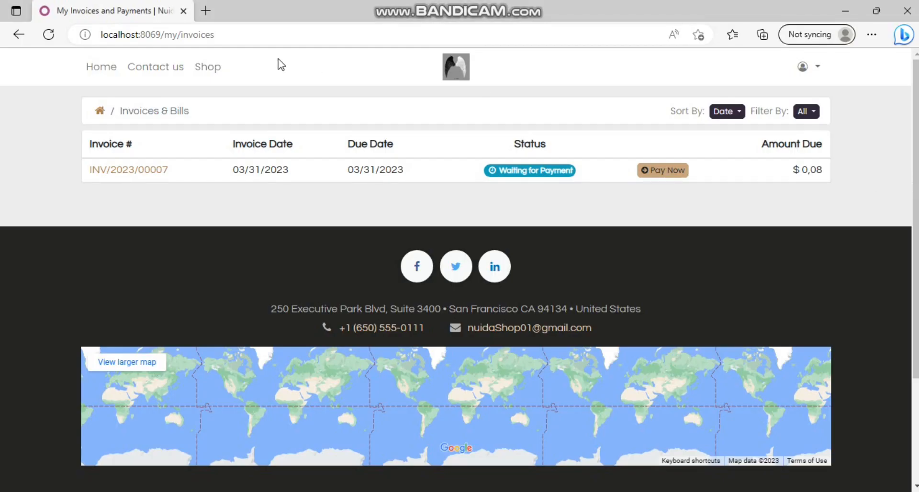
Step: Refresh the portal's invoice list and open INV/2023/00007, dismissing the transfer details banner
left_click(53, 36)
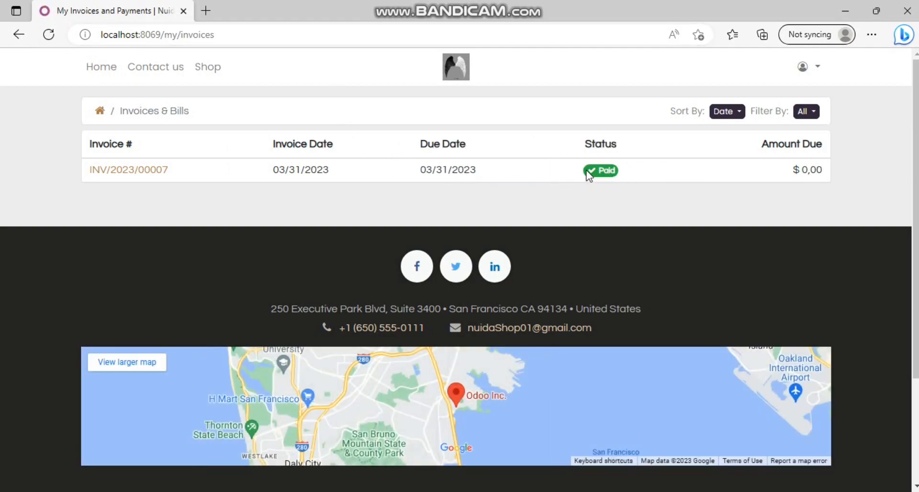
mouse_move(915, 162)
left_mouse_down()
mouse_move(916, 189)
mouse_move(916, 158)
left_mouse_up()
left_click(164, 170)
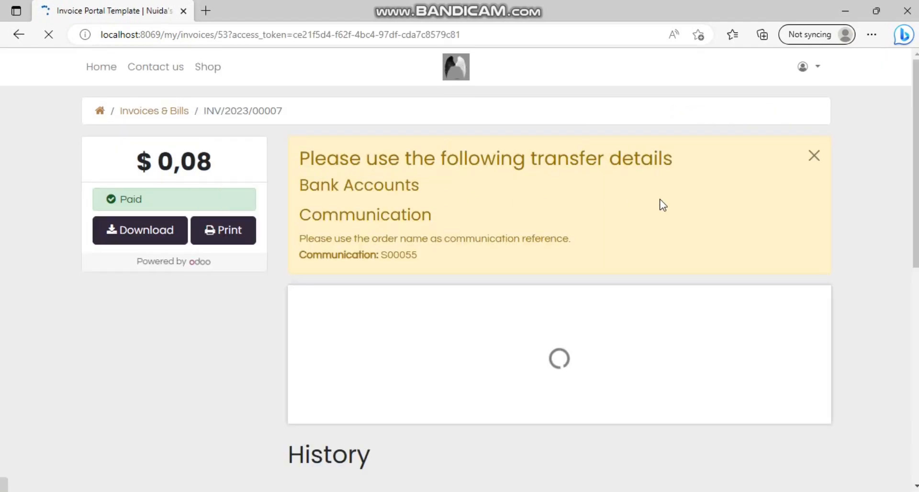
left_click(813, 160)
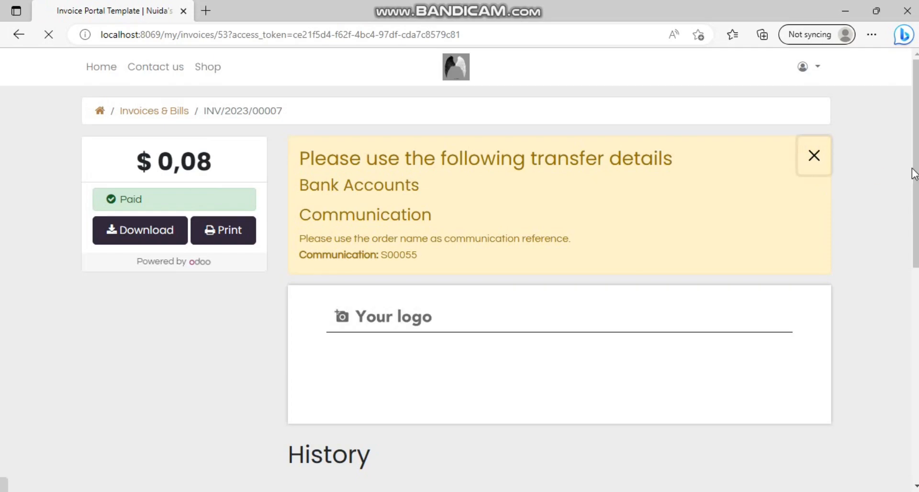
Step: Review the invoice table and highlight the Source S00055 reference
scroll(910, 203, "down", 1)
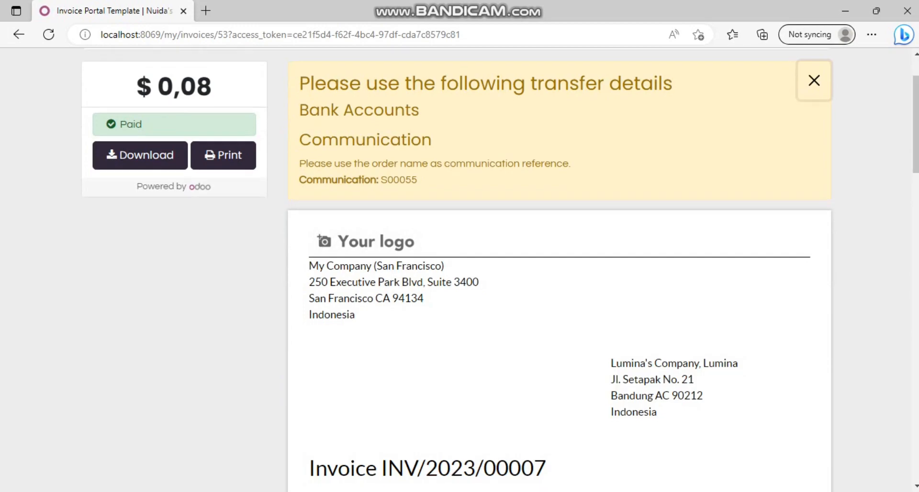
scroll(909, 203, "down", 6)
left_click_drag(909, 203, 914, 117)
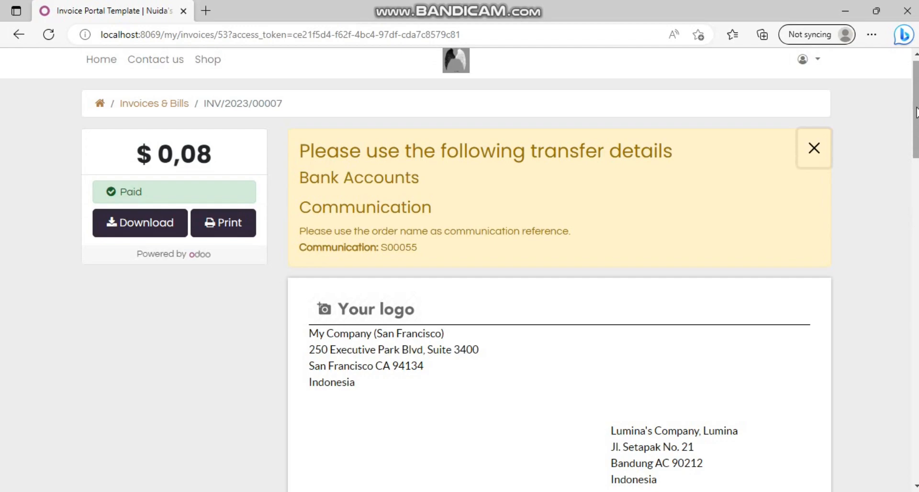
left_click_drag(915, 113, 915, 157)
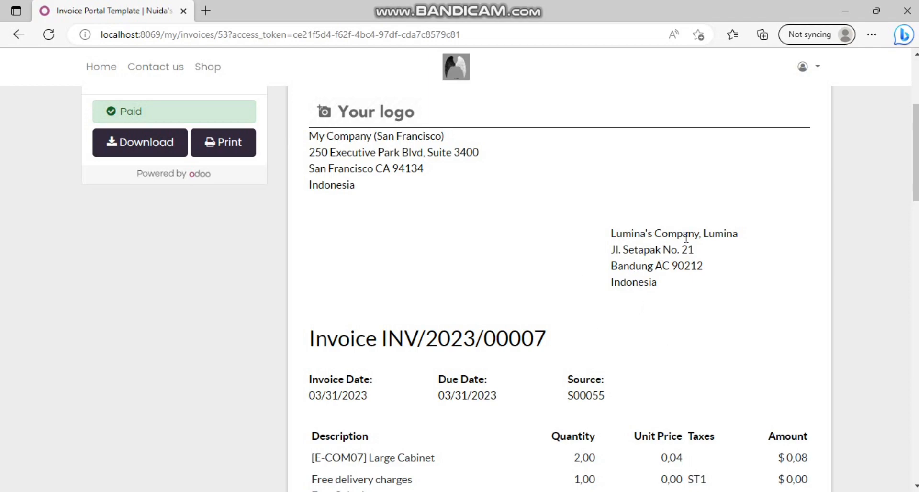
scroll(915, 153, "down", 4)
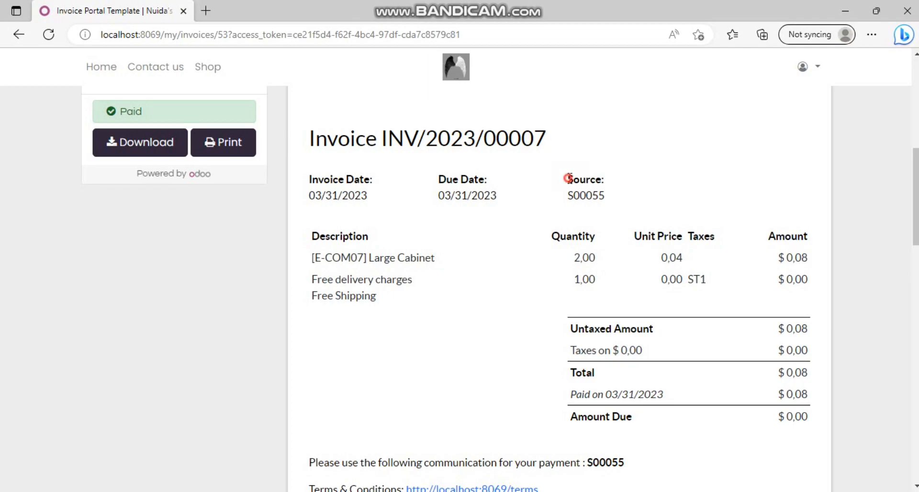
left_click_drag(567, 179, 606, 196)
Step: Highlight the Description column and the Paid on date line of the invoice
left_click(605, 194)
left_click_drag(311, 236, 383, 243)
left_click(312, 260)
scroll(766, 259, "down", 1)
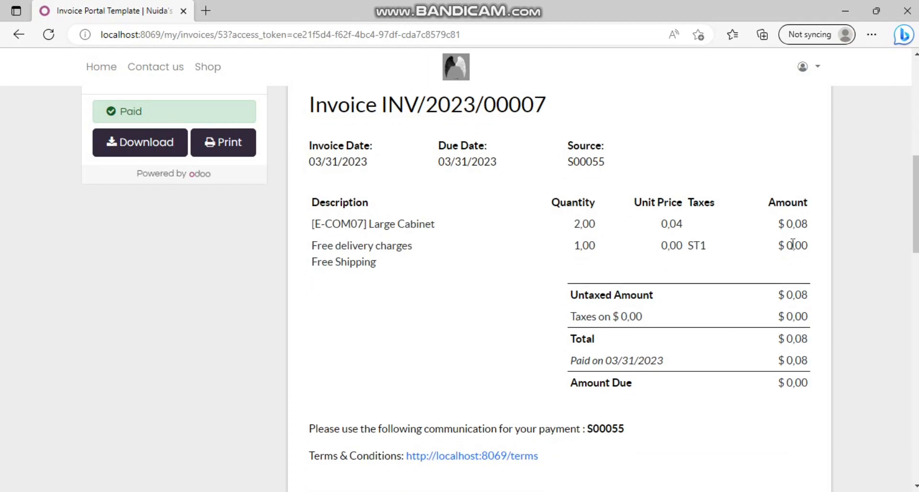
scroll(803, 247, "down", 2)
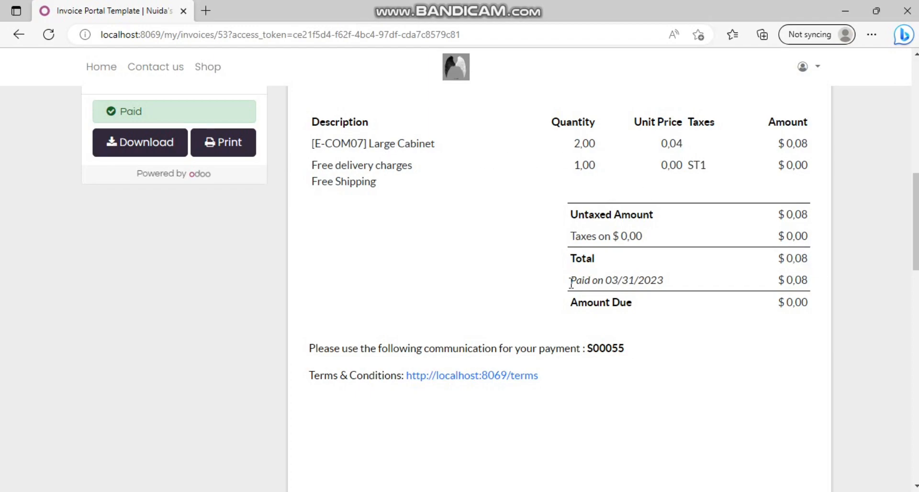
left_click_drag(570, 282, 605, 281)
left_click(609, 281)
Step: Download invoice INV/2023/00007 as a PDF
scroll(888, 267, "up", 2)
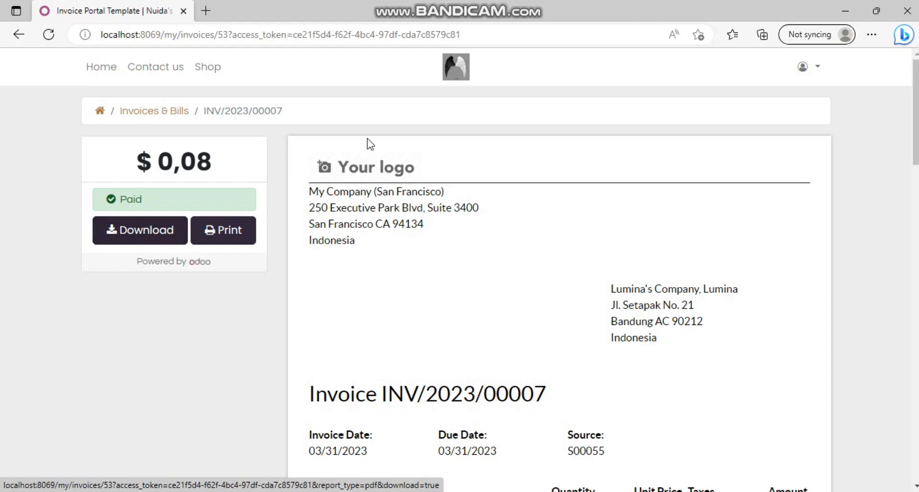
scroll(346, 238, "down", 3)
scroll(194, 252, "up", 3)
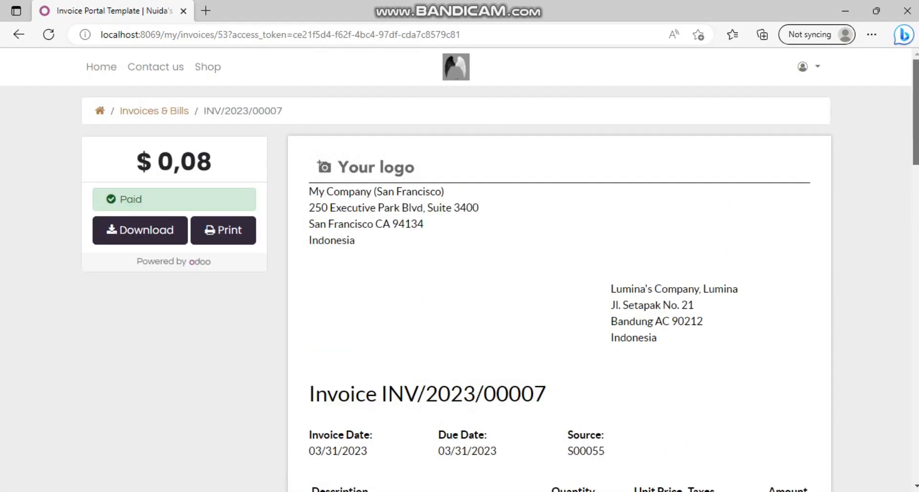
left_click(153, 233)
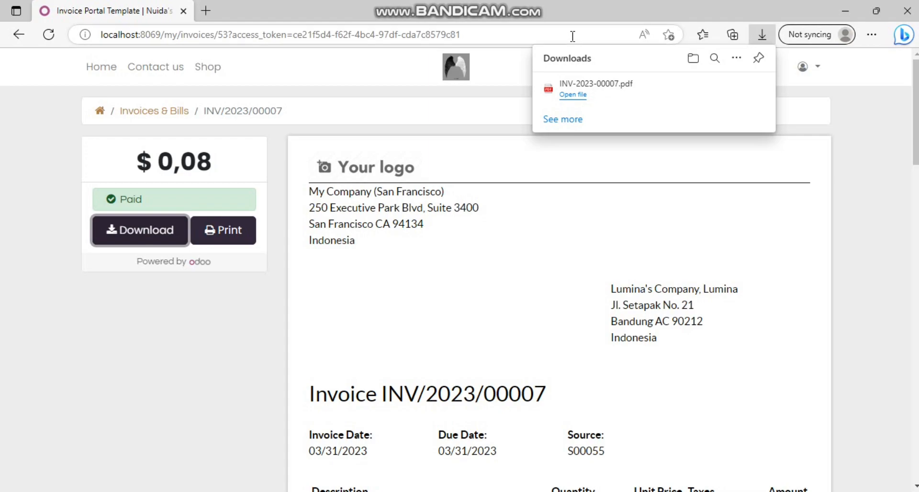
Step: Open INV-2023-00007.pdf from Edge's Downloads list
left_click(572, 95)
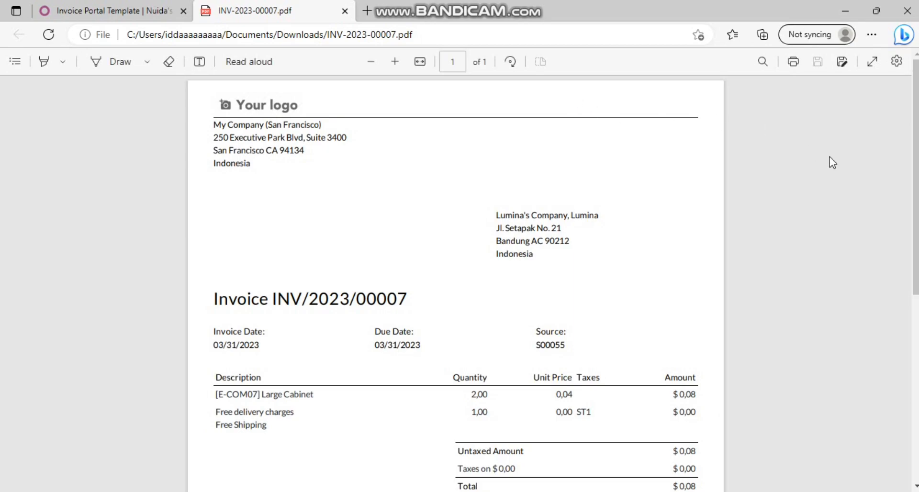
Step: Close the PDF tab and review Invoices & Bills listing INV/2023/00007 Paid, $ 0,00 due
left_click_drag(915, 193, 874, 52)
key("ctrl+w")
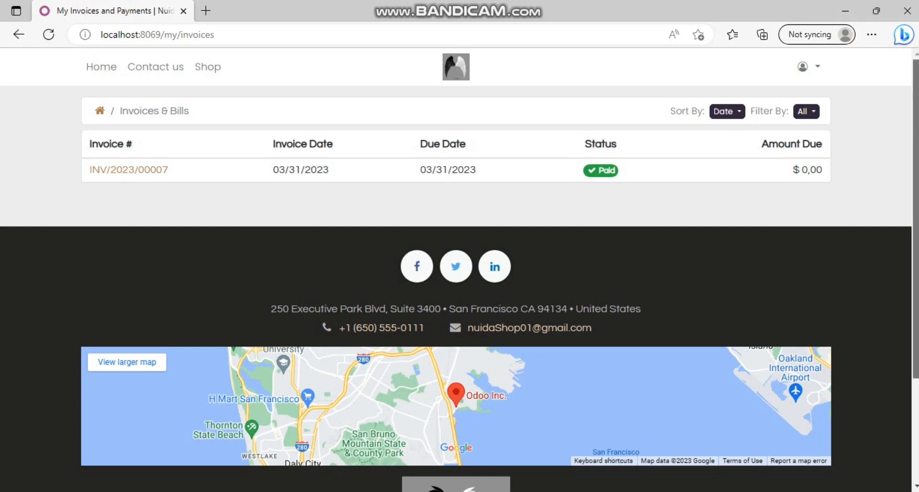
scroll(910, 206, "down", 2)
scroll(912, 162, "up", 2)
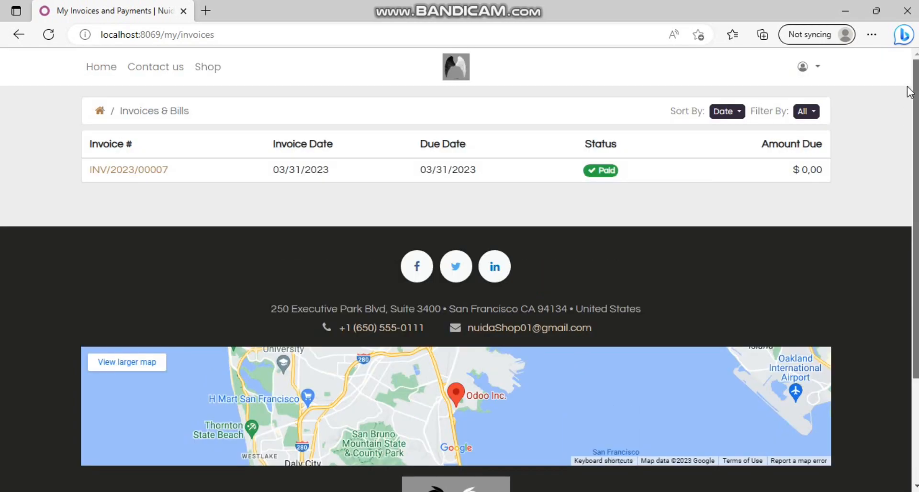